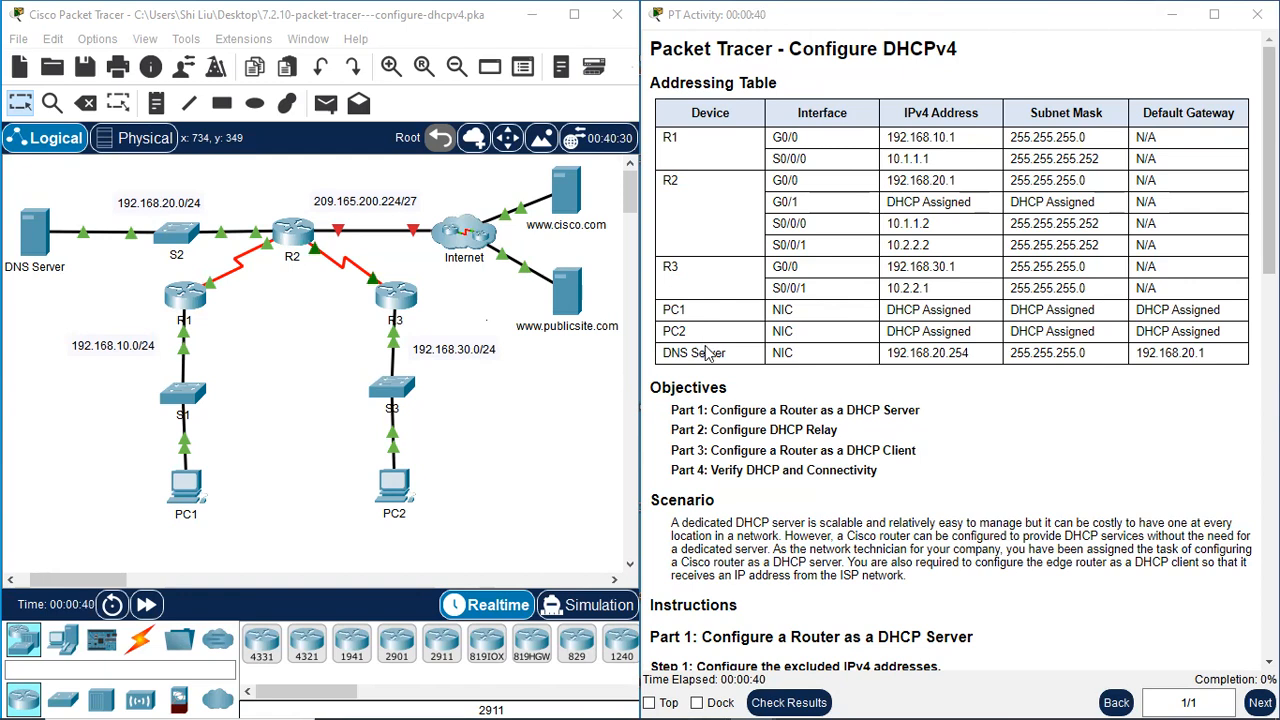
Examine the network topology, then read the activity's addressing table, objectives and scenario
mouse_move(152, 332)
mouse_down()
mouse_move(235, 275)
mouse_move(278, 289)
mouse_move(325, 188)
mouse_up()
drag(351, 341, 426, 265)
drag(127, 460, 480, 550)
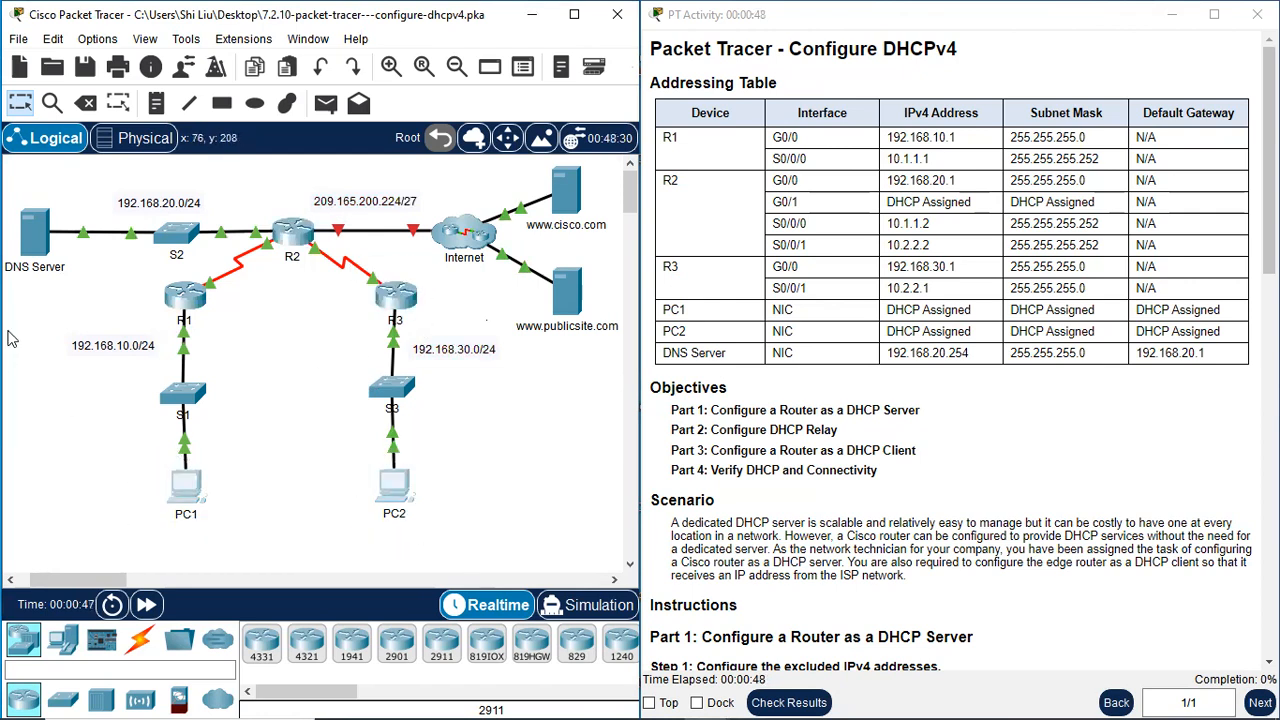
drag(26, 310, 58, 180)
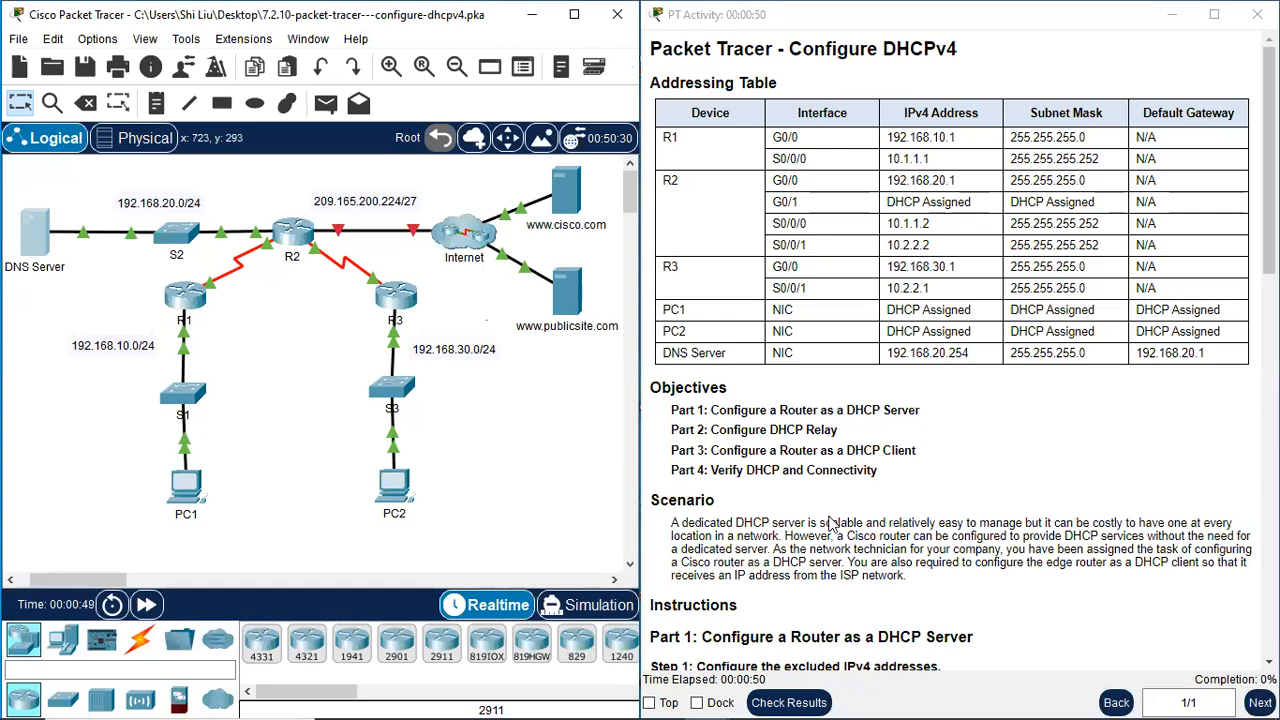
click(803, 414)
scroll(803, 414, down, 1)
scroll(803, 414, down, 2)
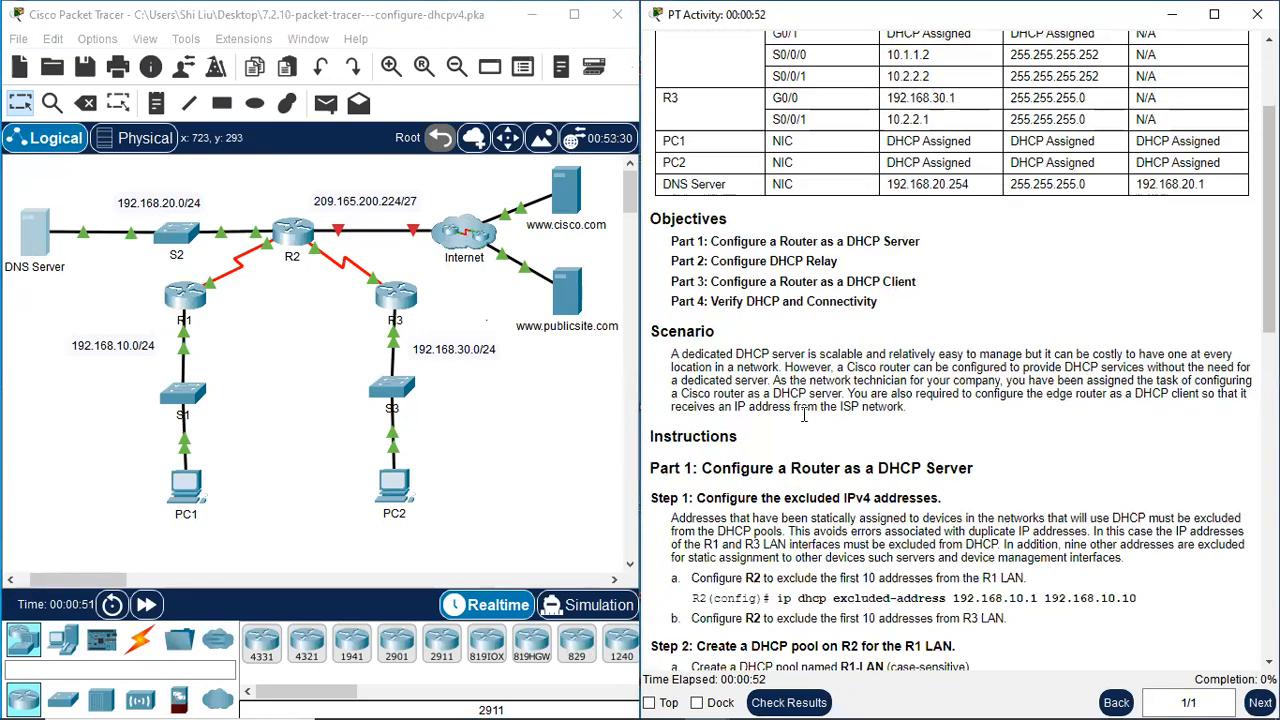
scroll(748, 320, down, 2)
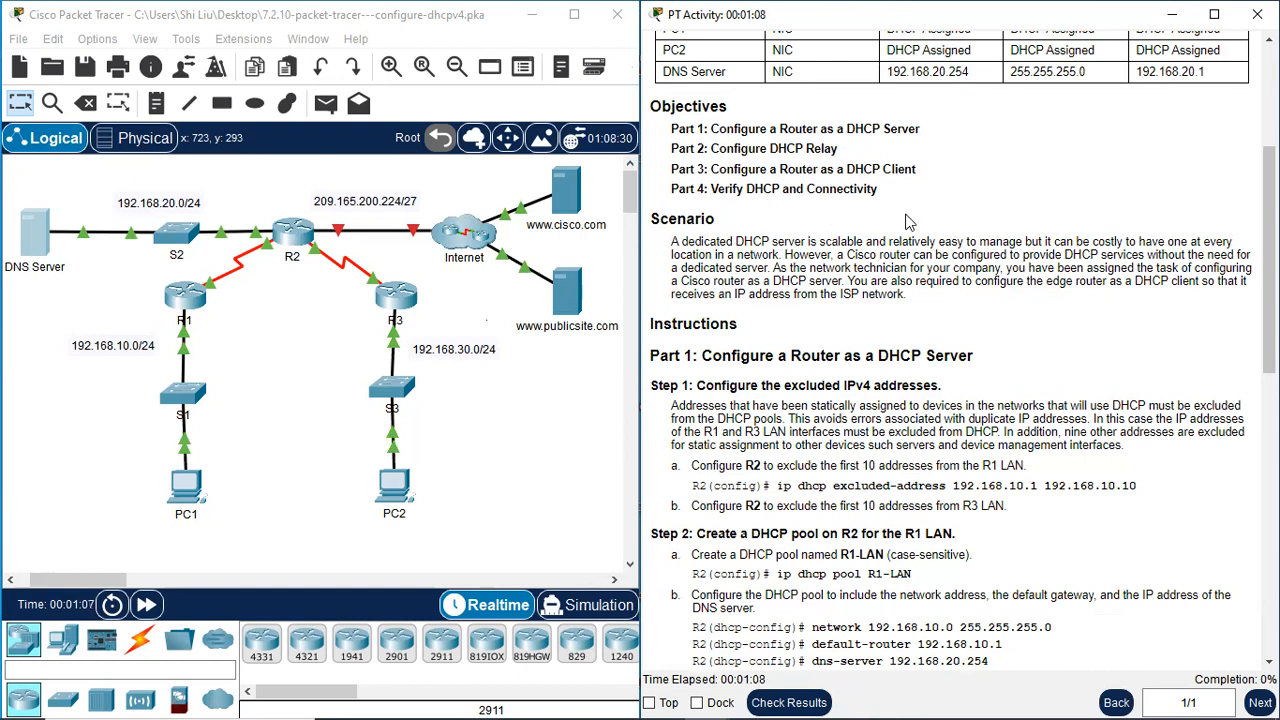
scroll(950, 205, down, 2)
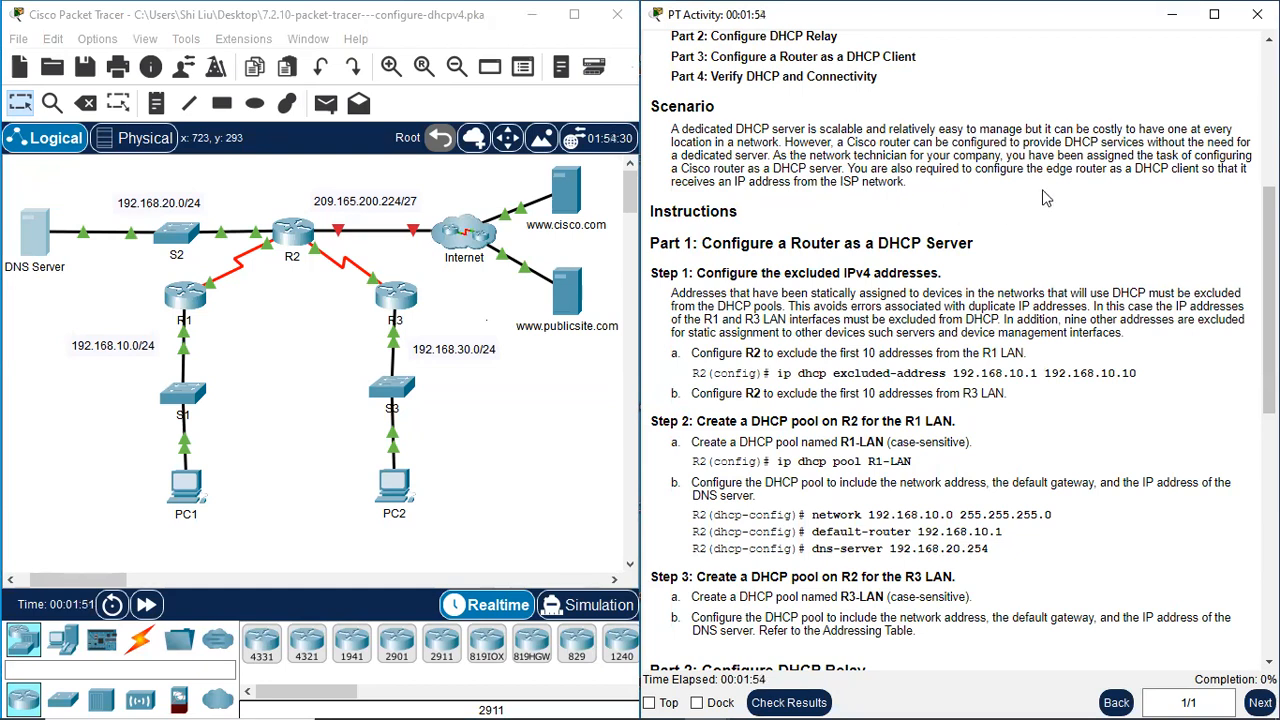
Relate the scenario's edge router to R2 and examine its connected DNS server, R1 and R3 LANs in the topology
drag(1048, 168, 1104, 170)
drag(272, 163, 313, 315)
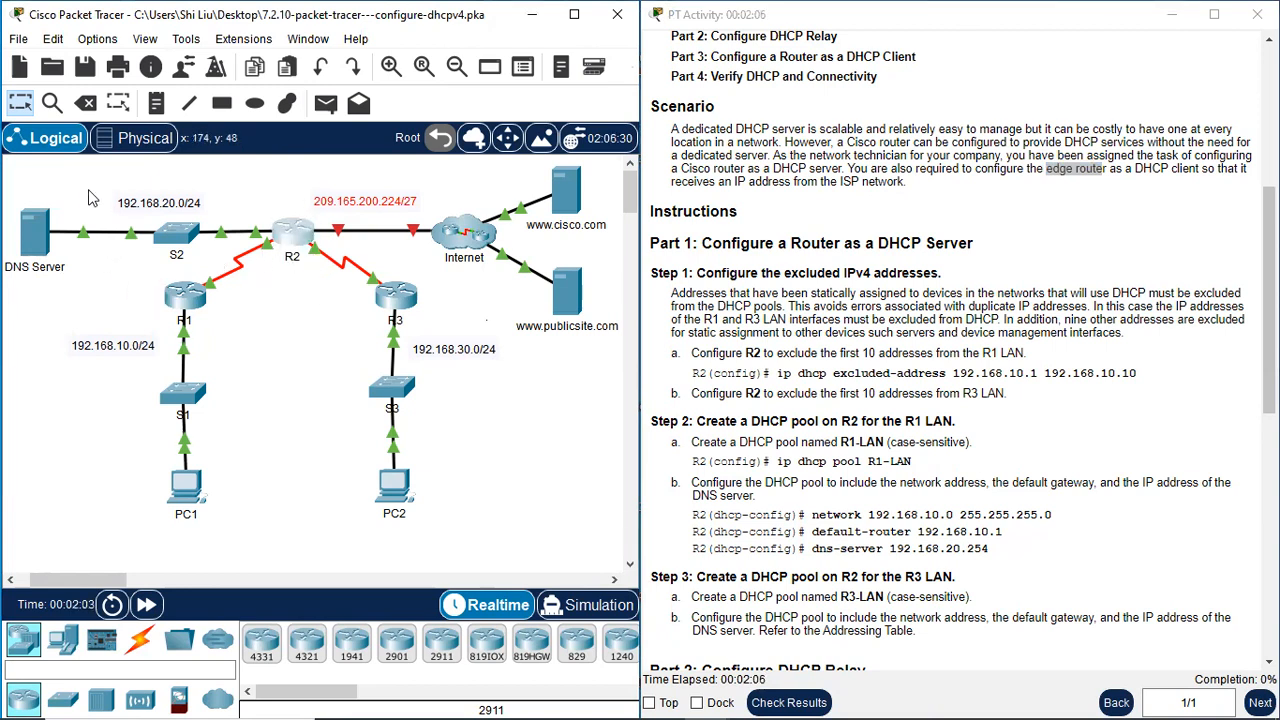
drag(70, 192, 215, 270)
drag(125, 274, 240, 566)
drag(333, 289, 462, 546)
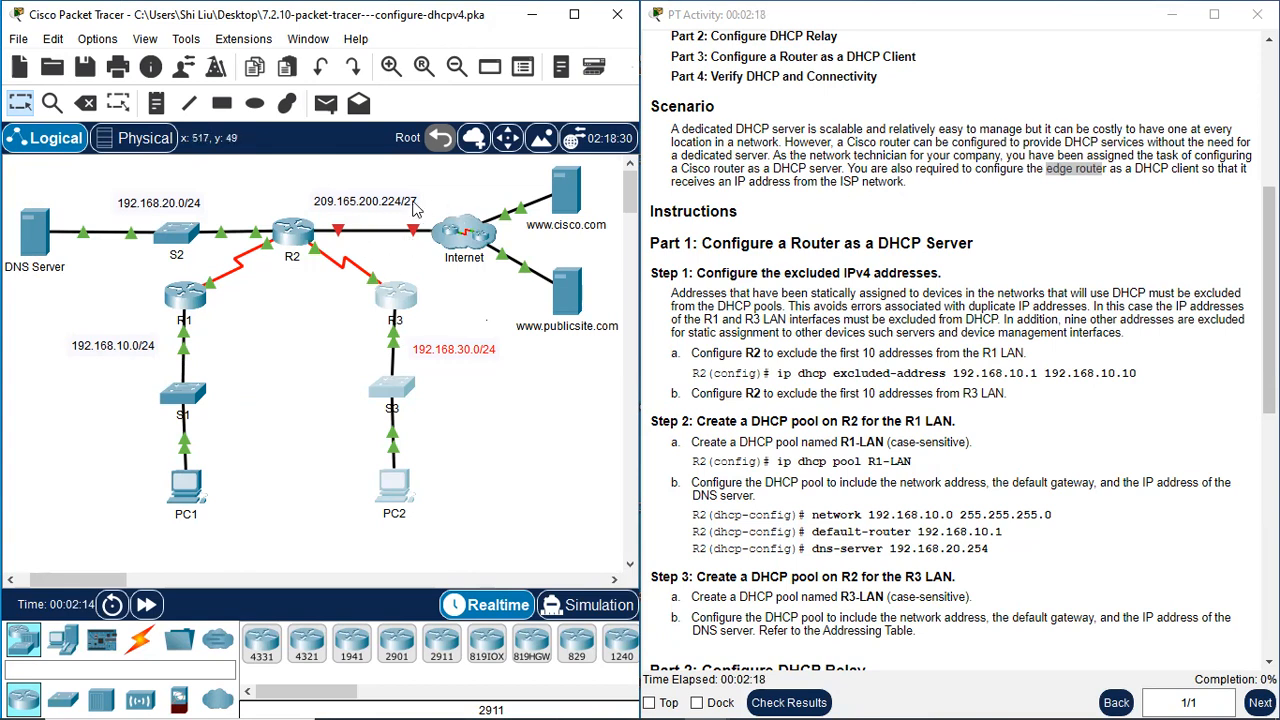
click(282, 290)
drag(282, 290, 320, 182)
click(866, 336)
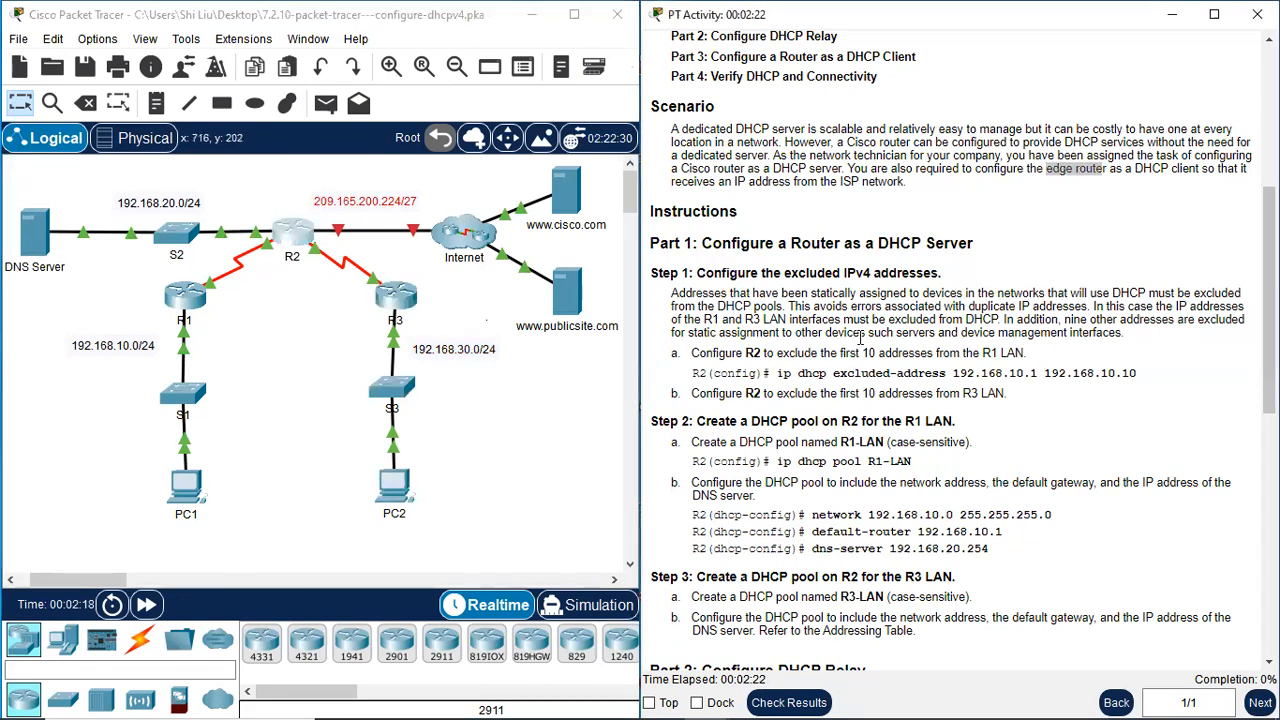
Read the Part 1 instructions on excluded IPv4 addresses and examine the R1 and R3 LAN interfaces in the topology
scroll(866, 336, down, 1)
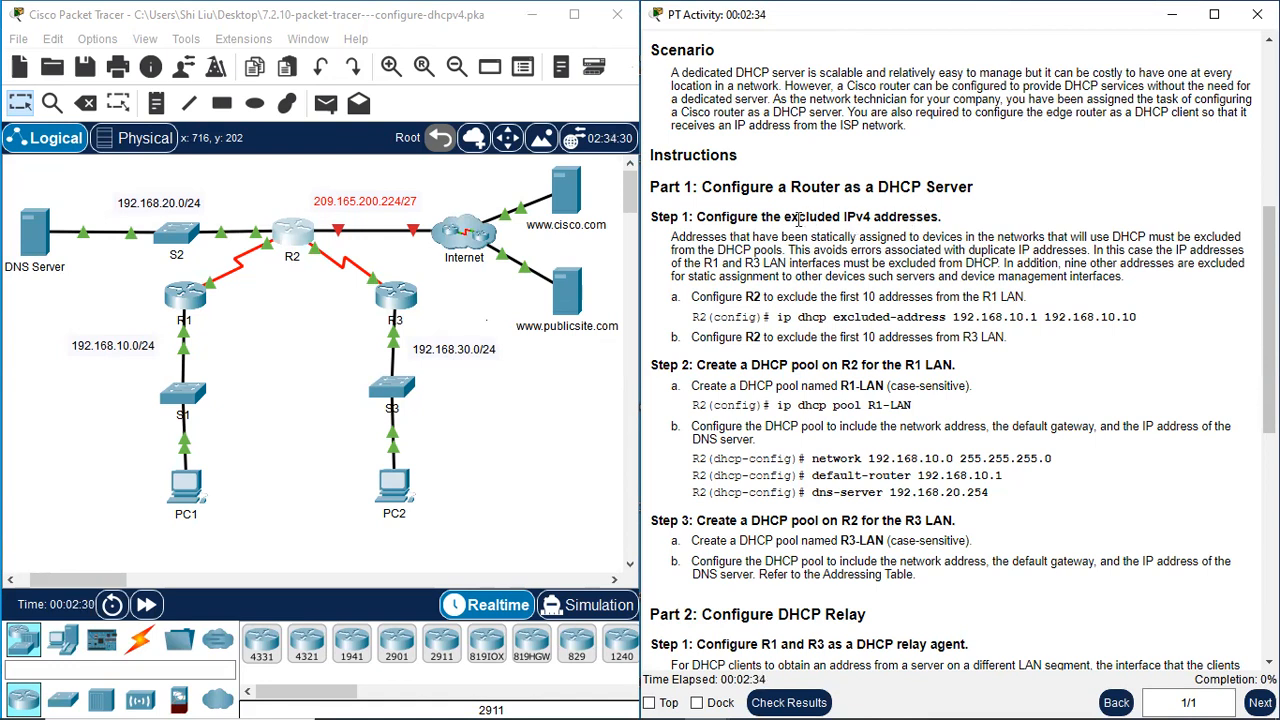
drag(791, 217, 932, 216)
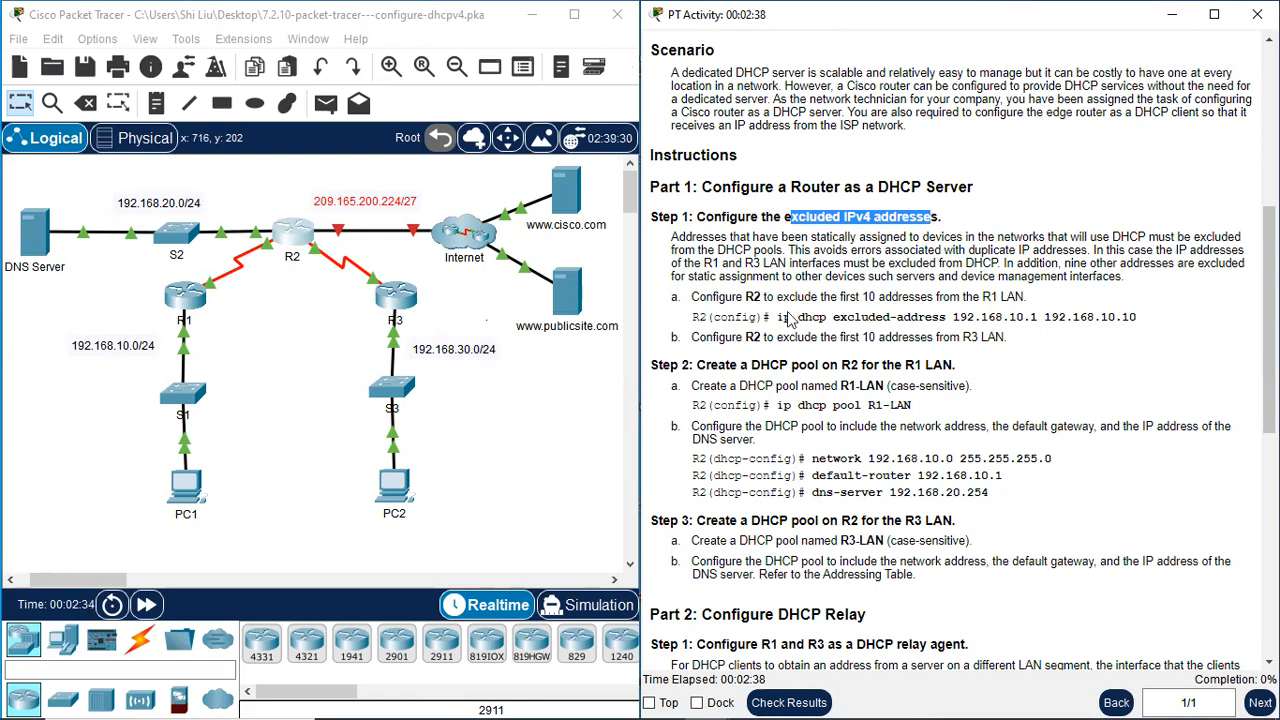
drag(876, 187, 920, 185)
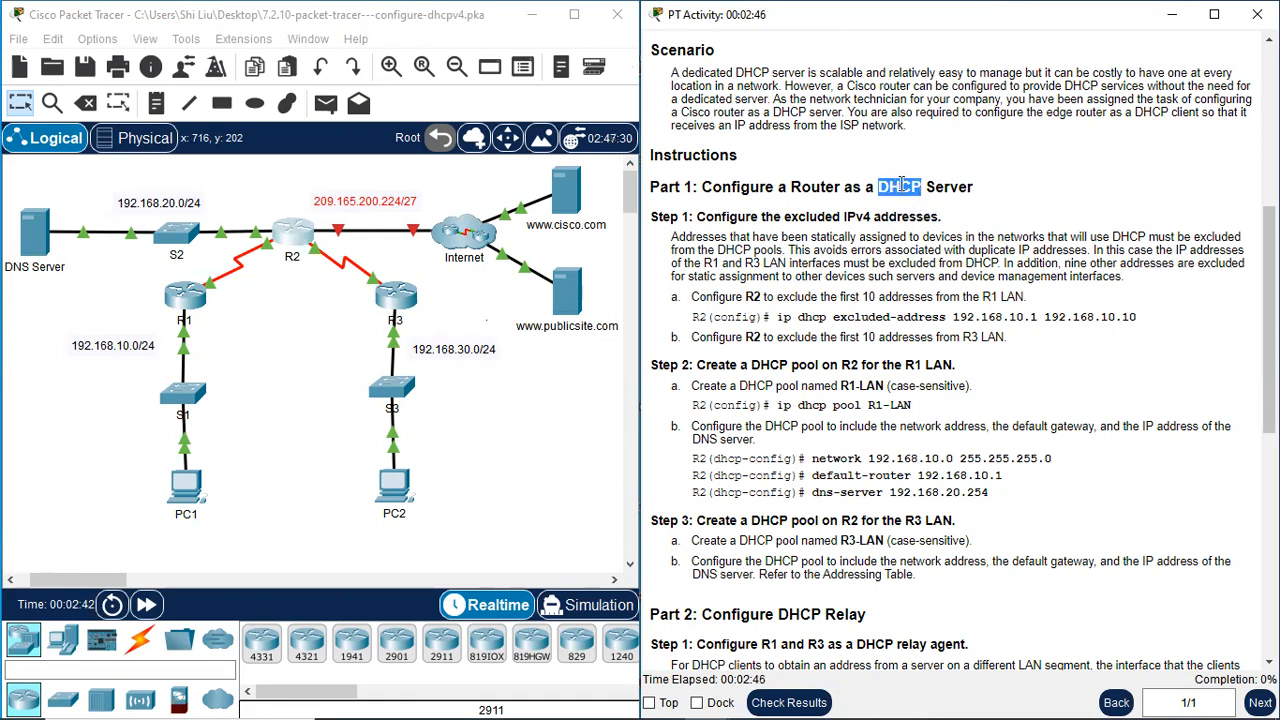
click(952, 189)
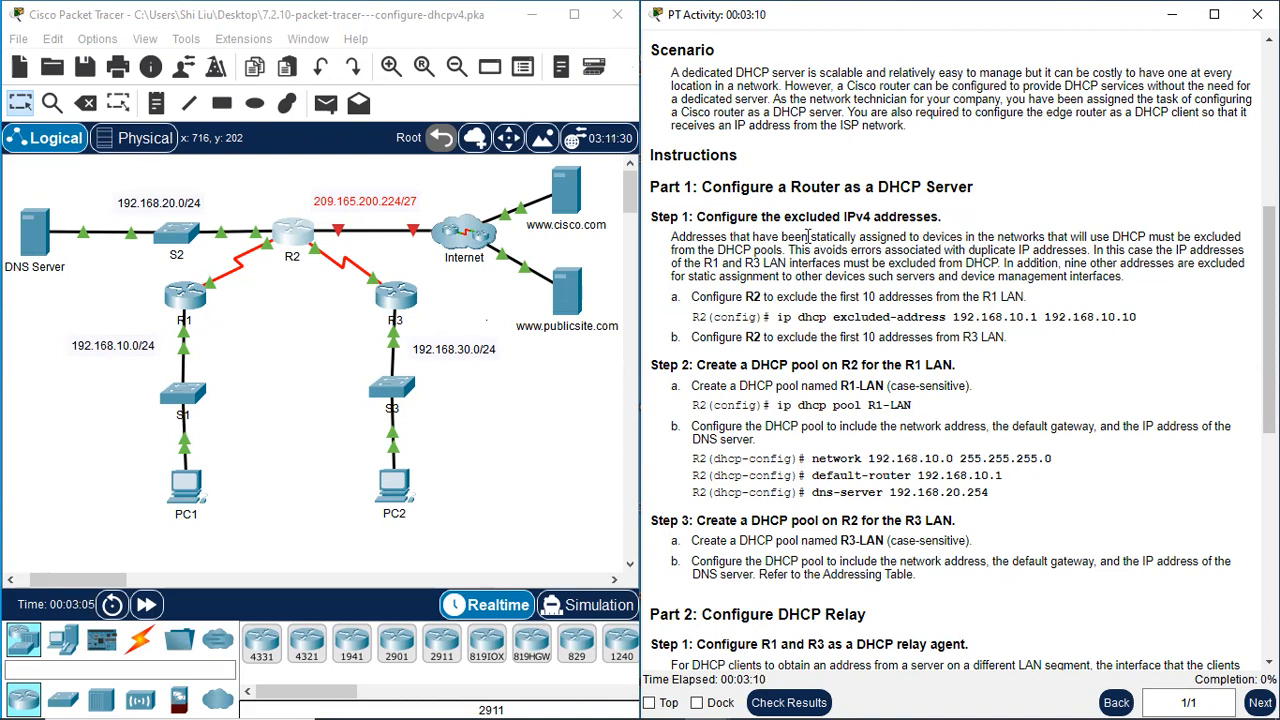
drag(793, 219, 918, 219)
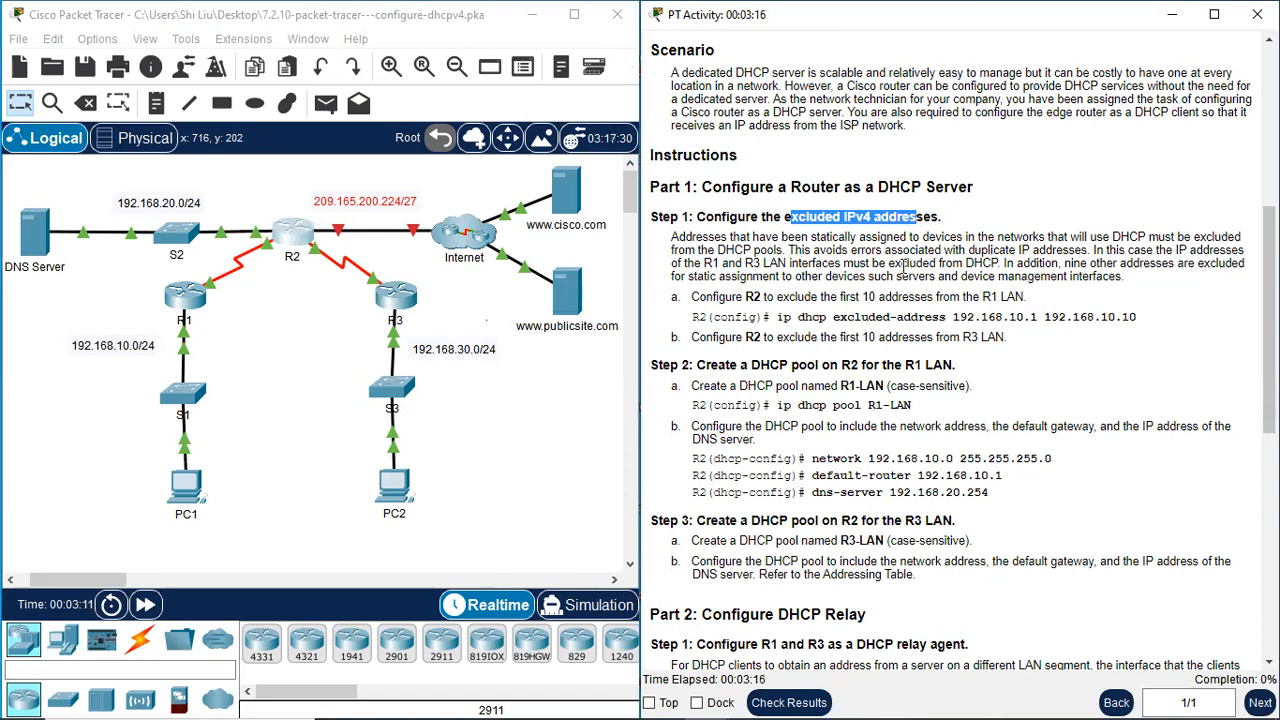
scroll(958, 322, down, 1)
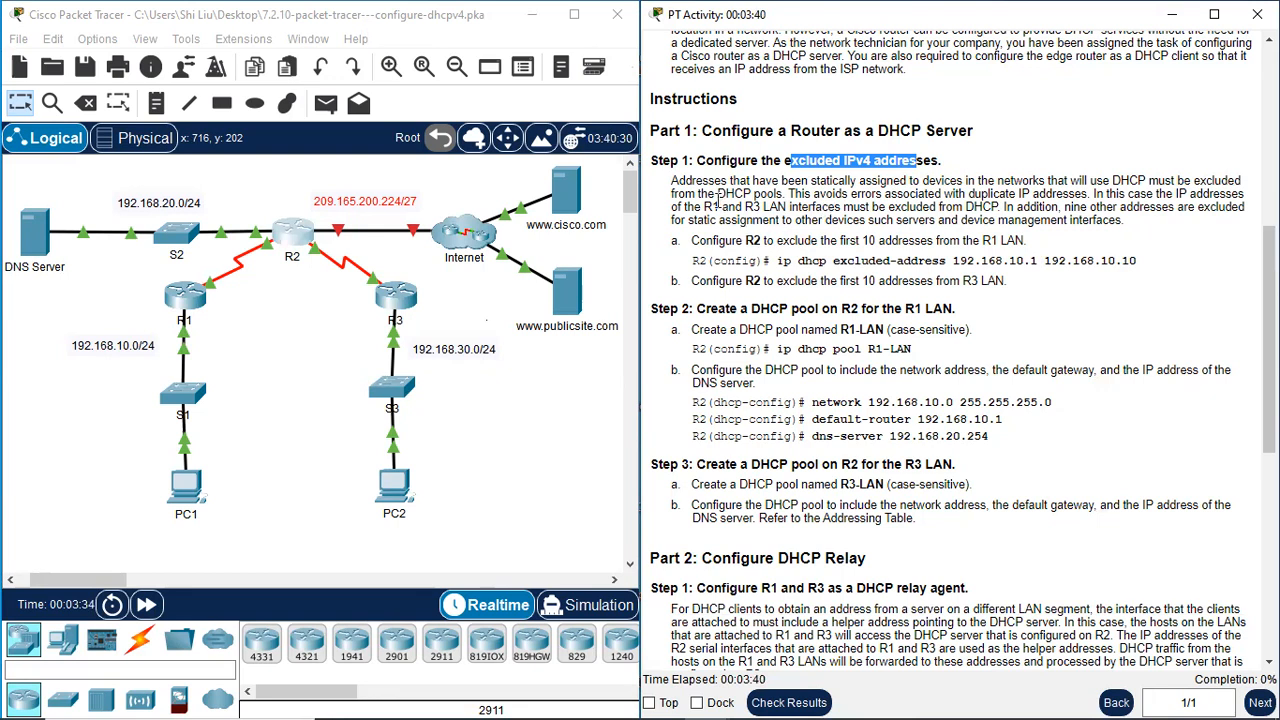
drag(705, 207, 845, 207)
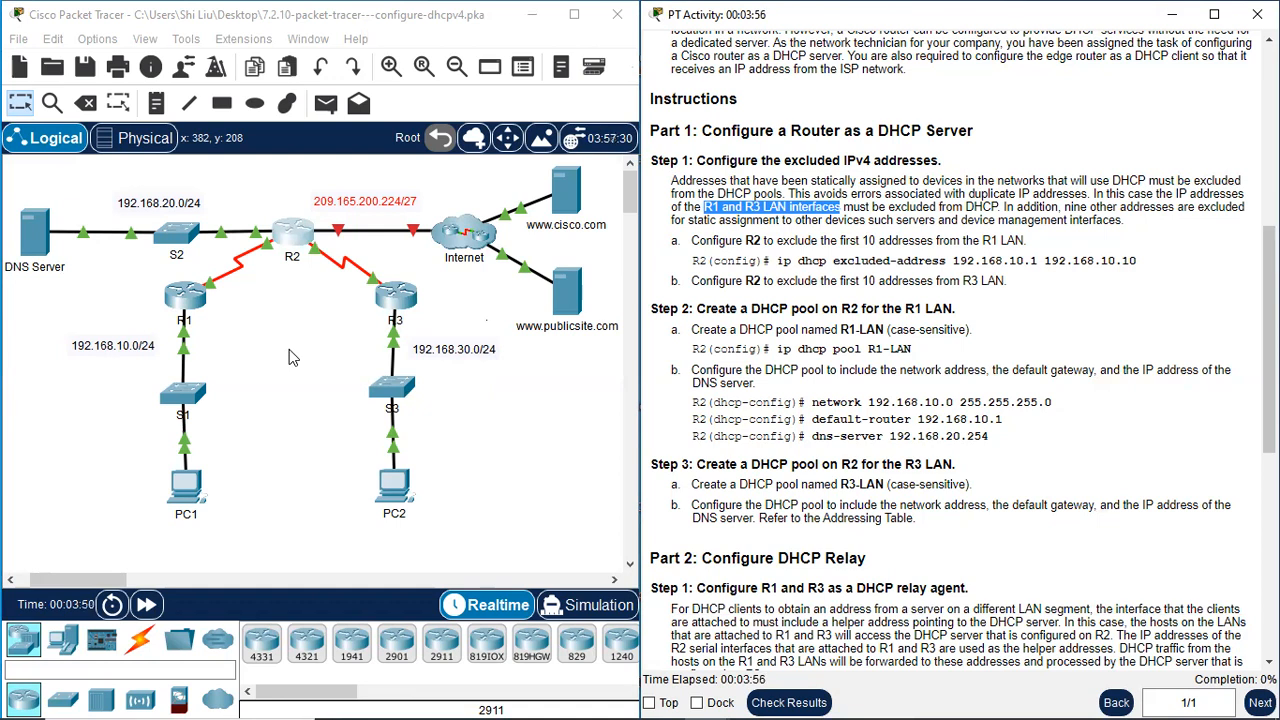
drag(156, 319, 222, 337)
drag(372, 316, 427, 346)
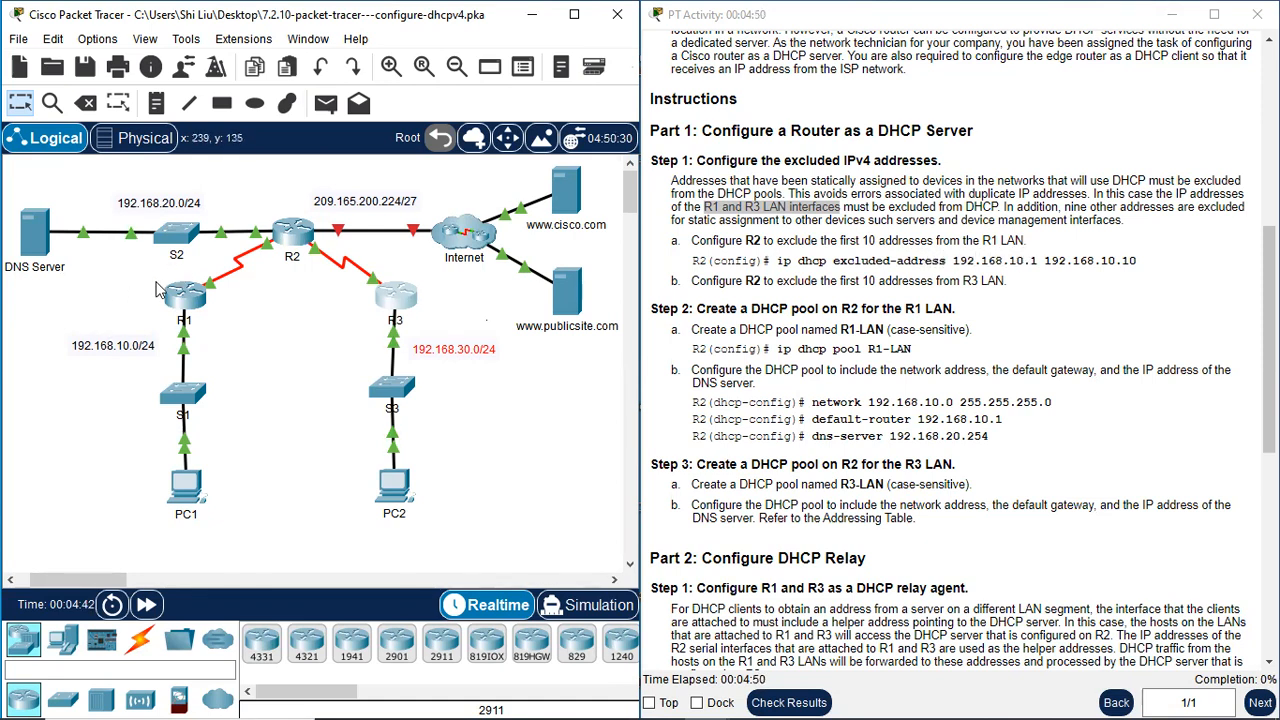
drag(157, 280, 226, 365)
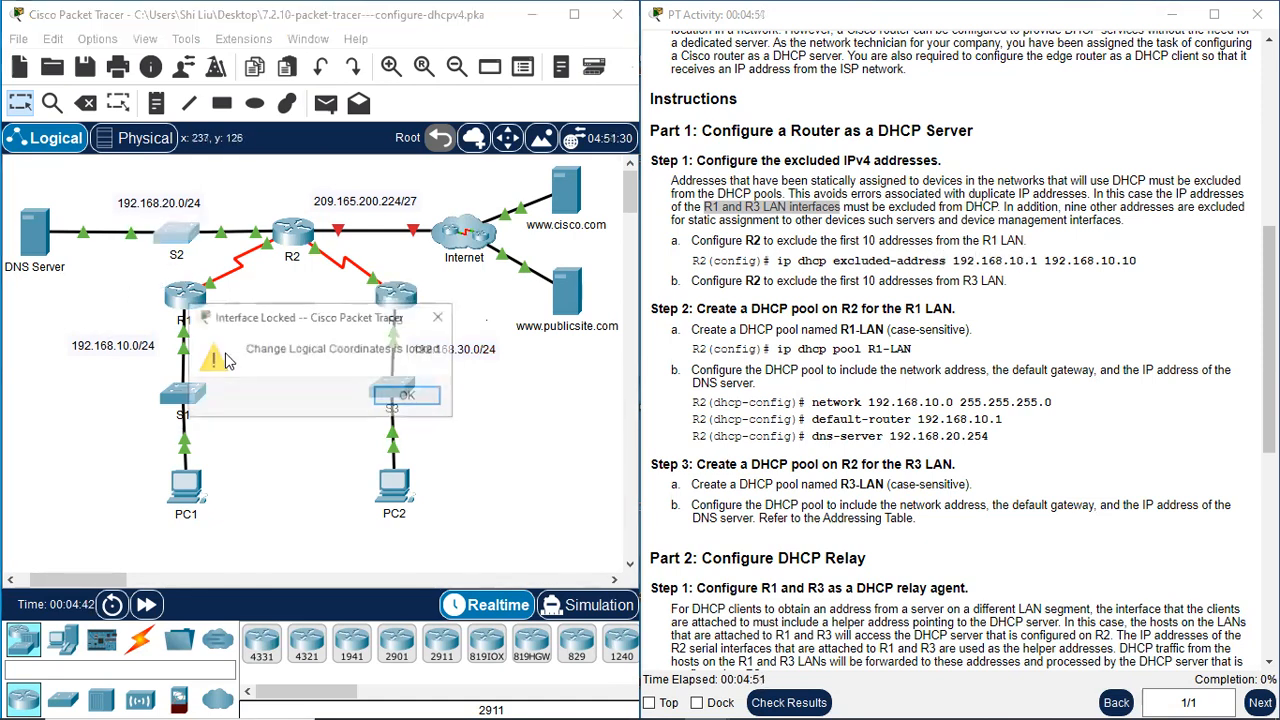
click(440, 316)
drag(122, 280, 233, 552)
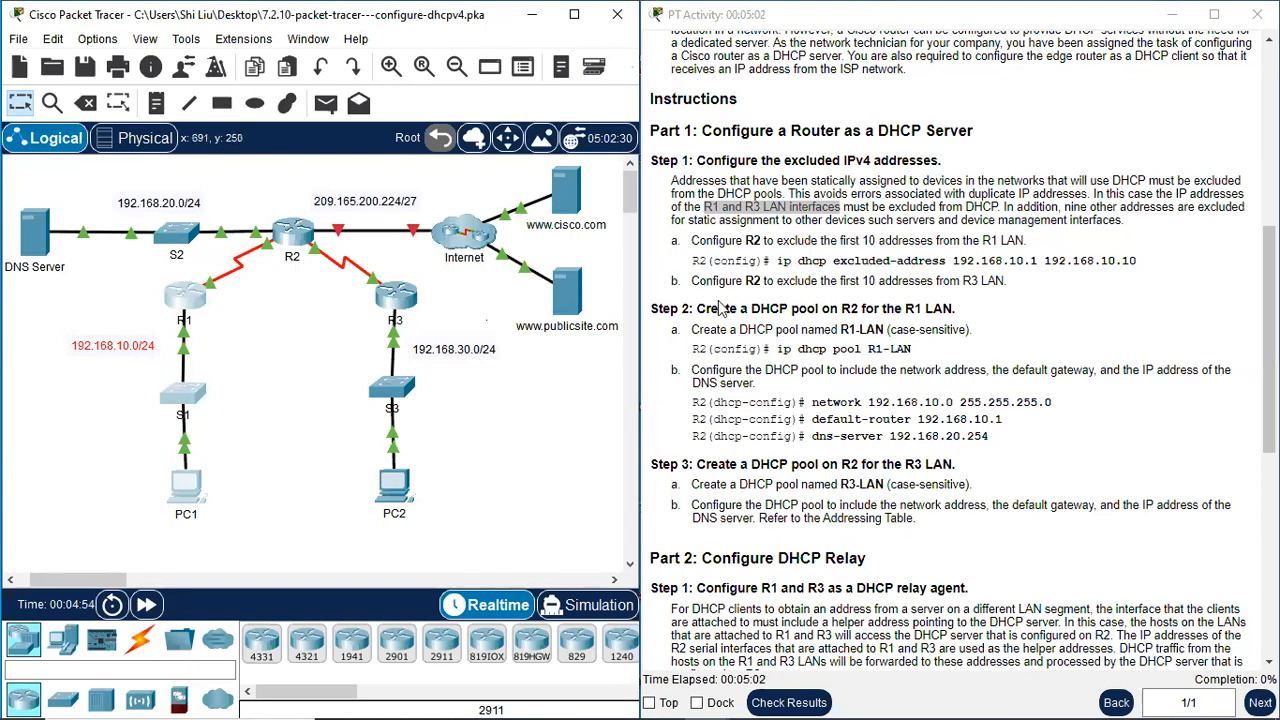
Open the command line of router R2 and enter global configuration mode
click(291, 230)
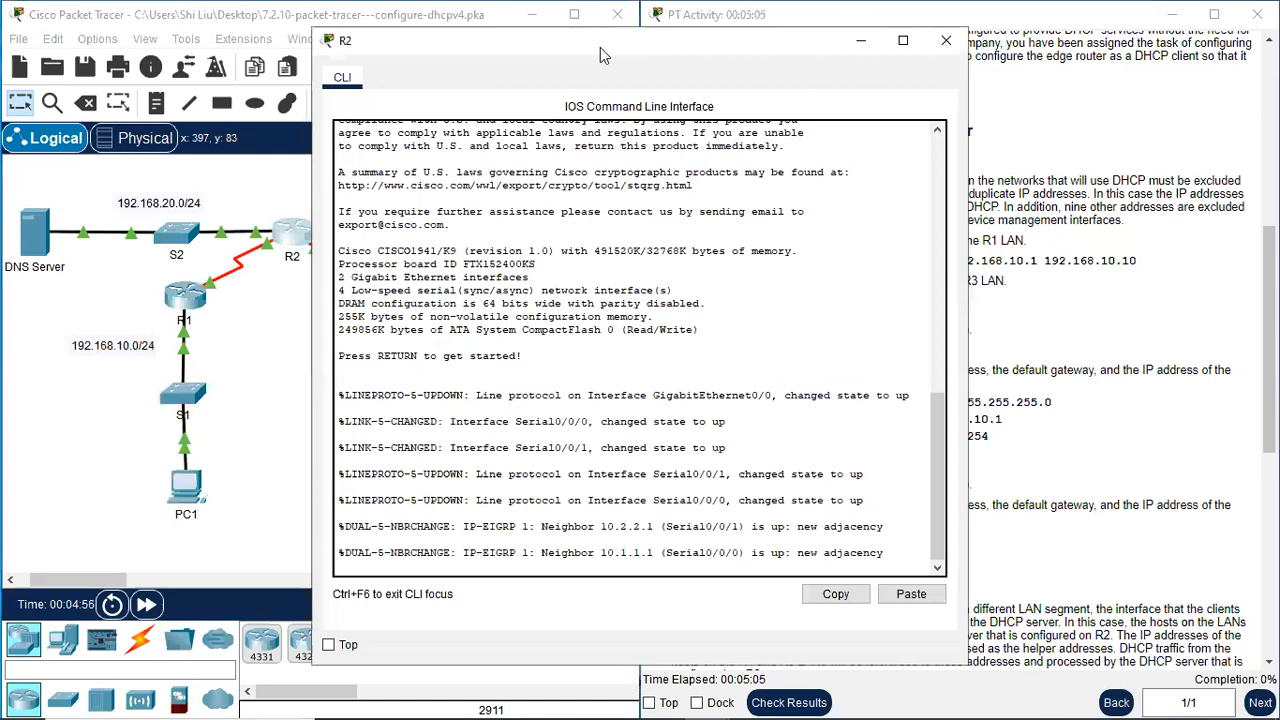
drag(600, 47, 294, 40)
click(150, 558)
key(Return)
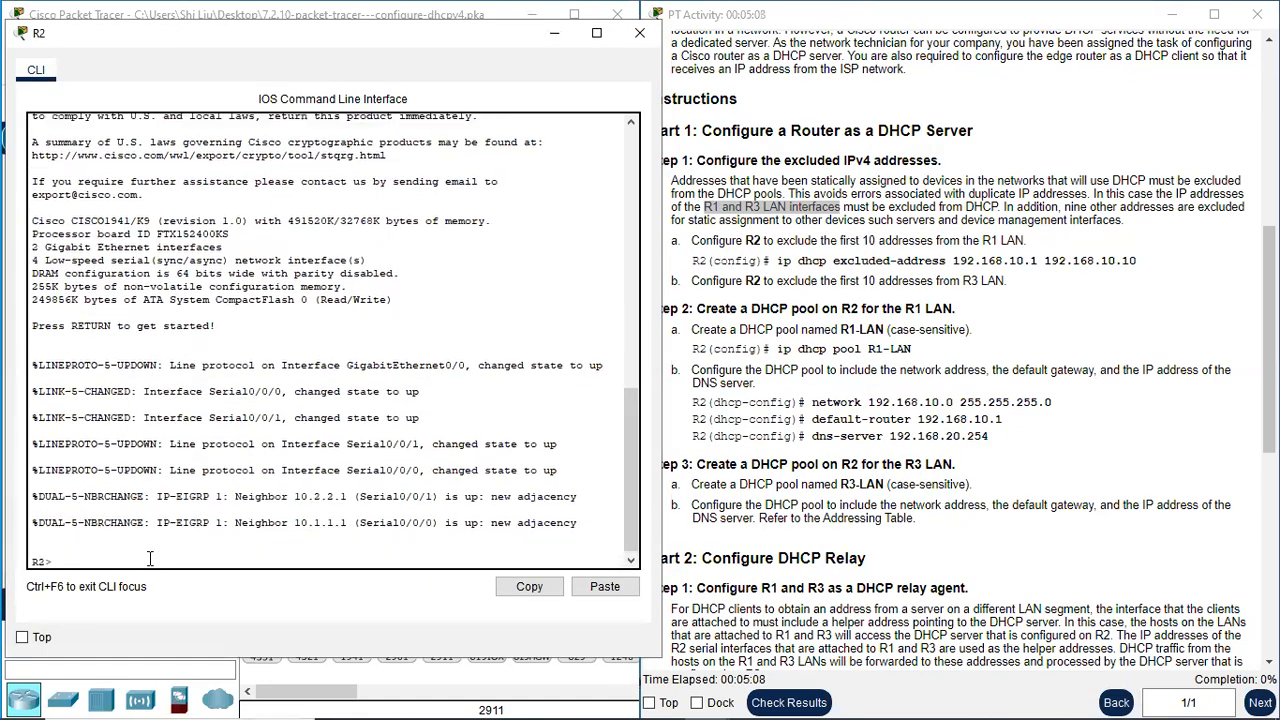
text(en)
key(Return)
text(conf t)
key(Return)
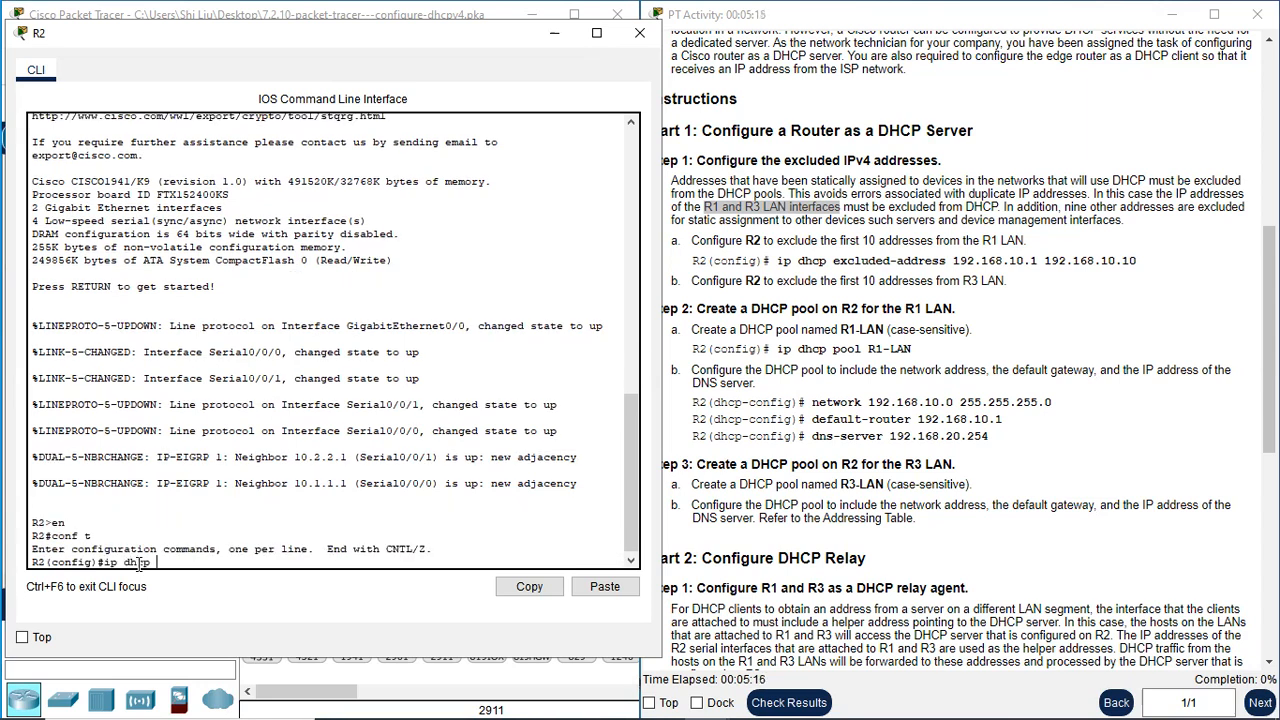
Exclude the R1 LAN addresses 192.168.10.1 through 192.168.10.10 from DHCP assignment on R2
text(ip dhcp excluded-address)
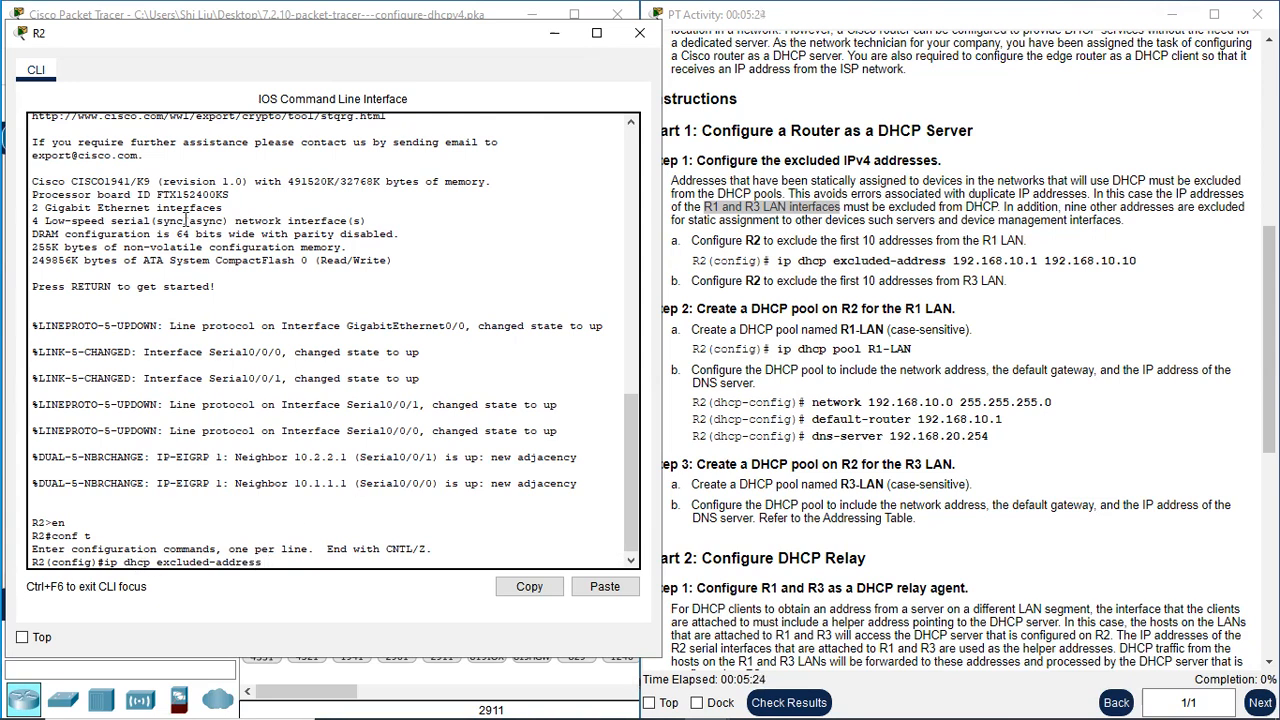
drag(506, 47, 519, 529)
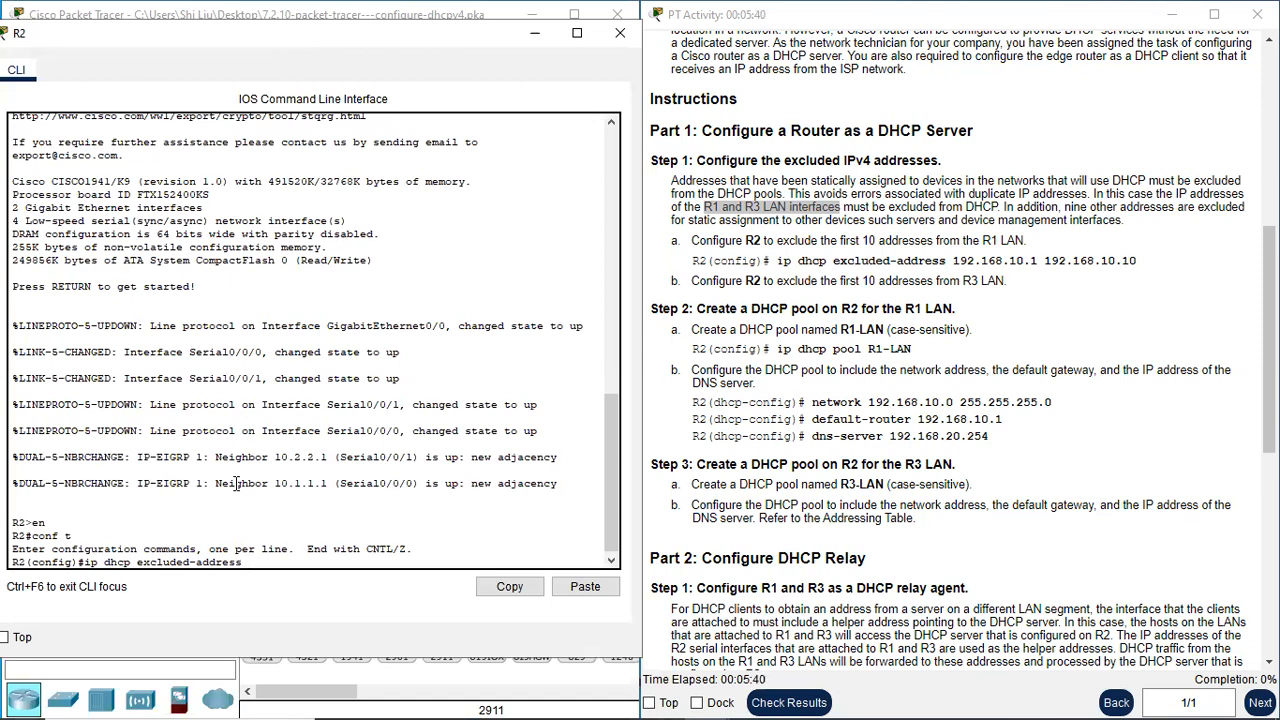
text(92.16)
text(0.1 192.168.10.10)
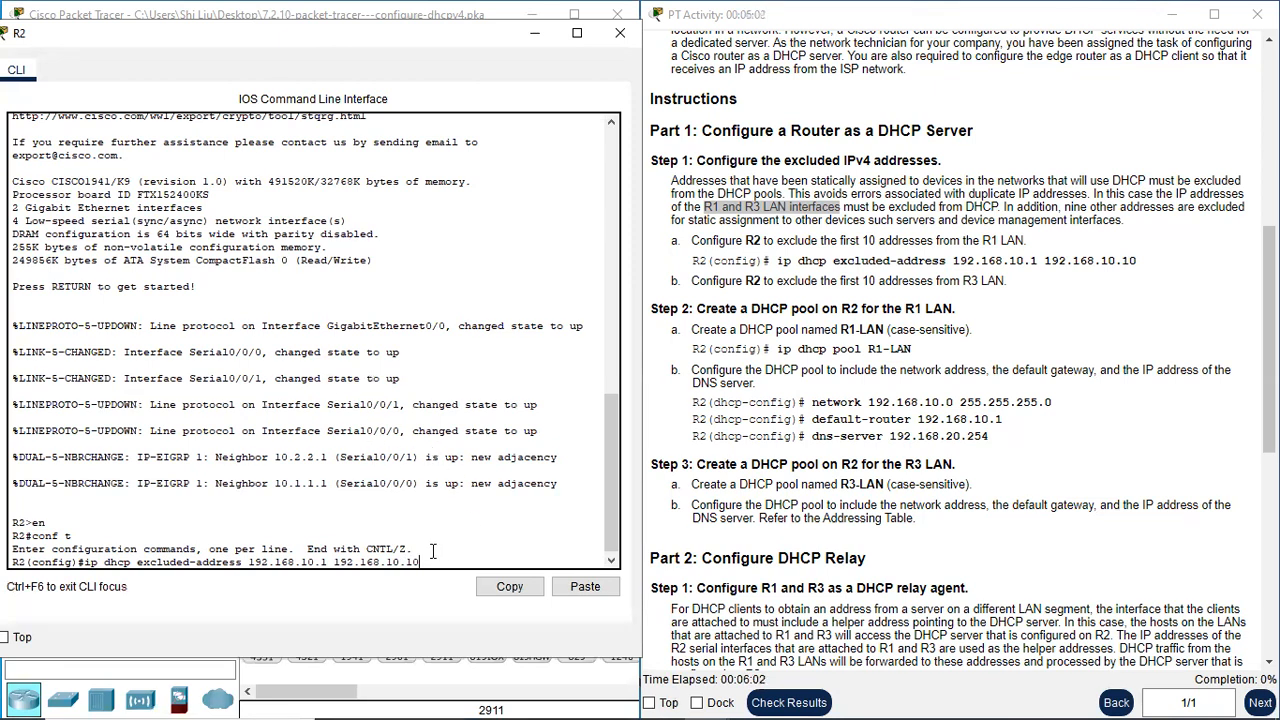
key(Return)
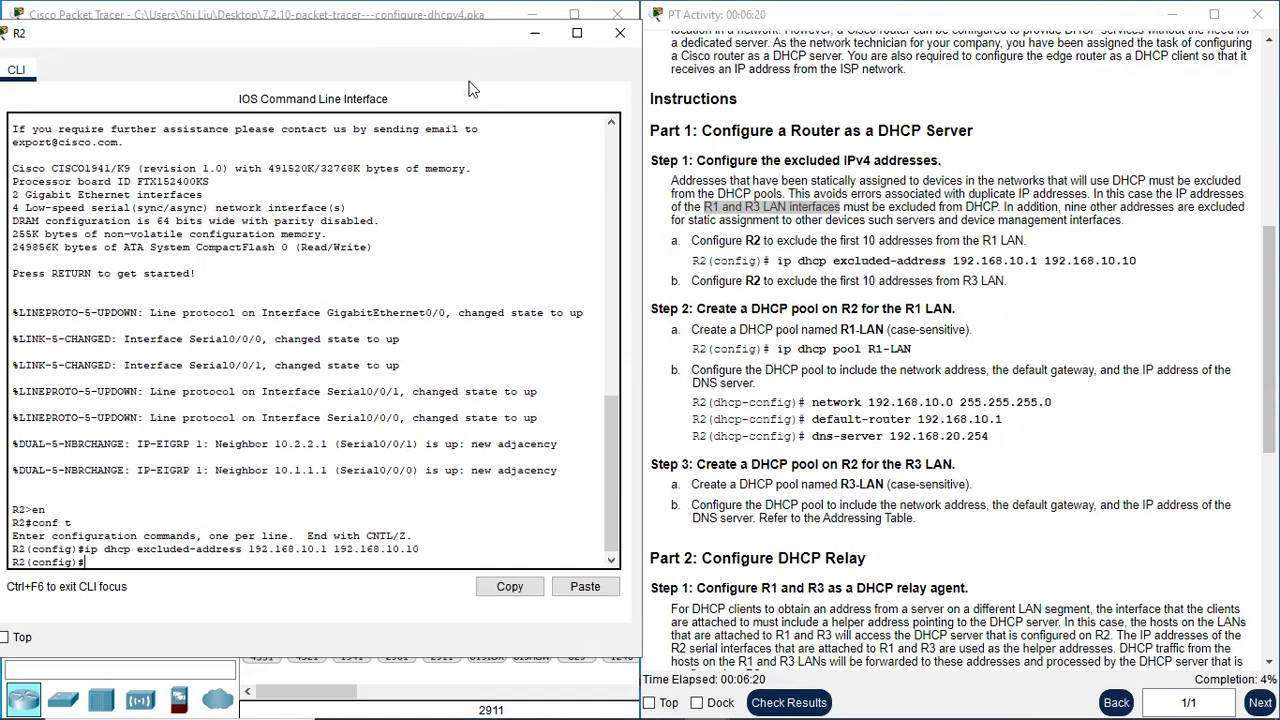
Check the R3 LAN in the topology and exclude addresses 192.168.30.1 through 192.168.30.10 from DHCP assignment on R2
click(450, 63)
drag(450, 63, 450, 580)
drag(347, 275, 456, 553)
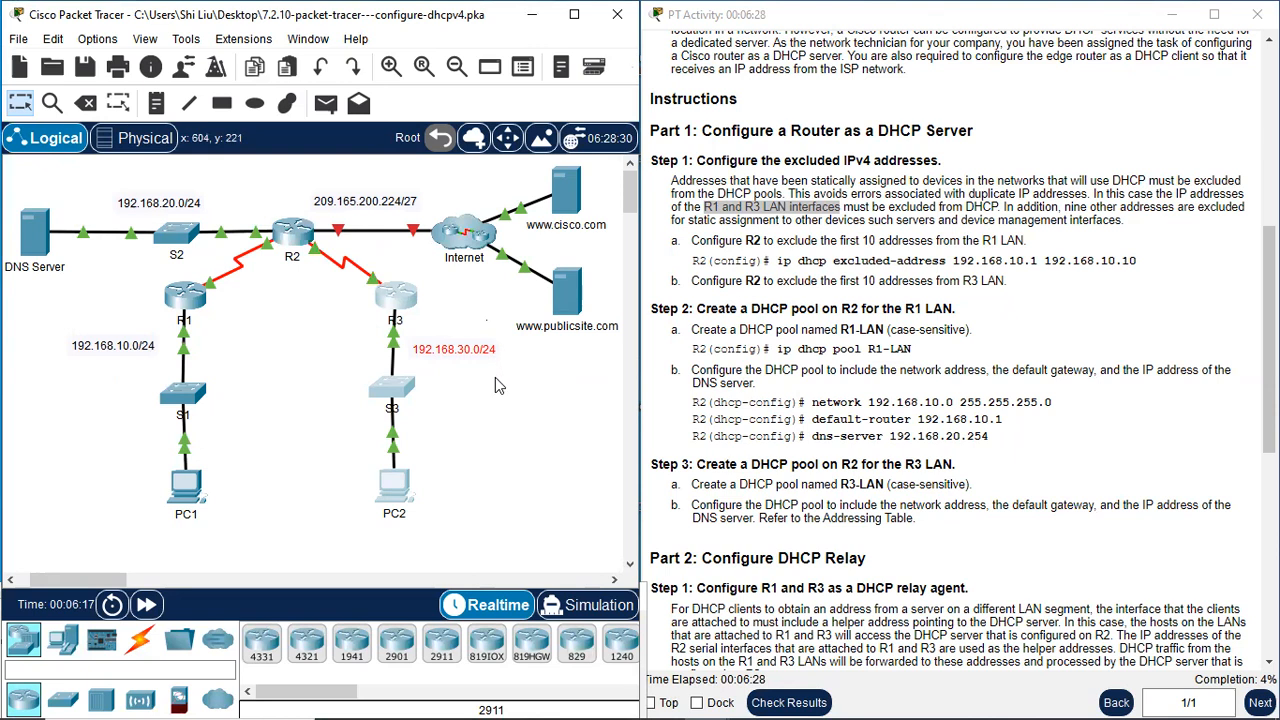
click(510, 474)
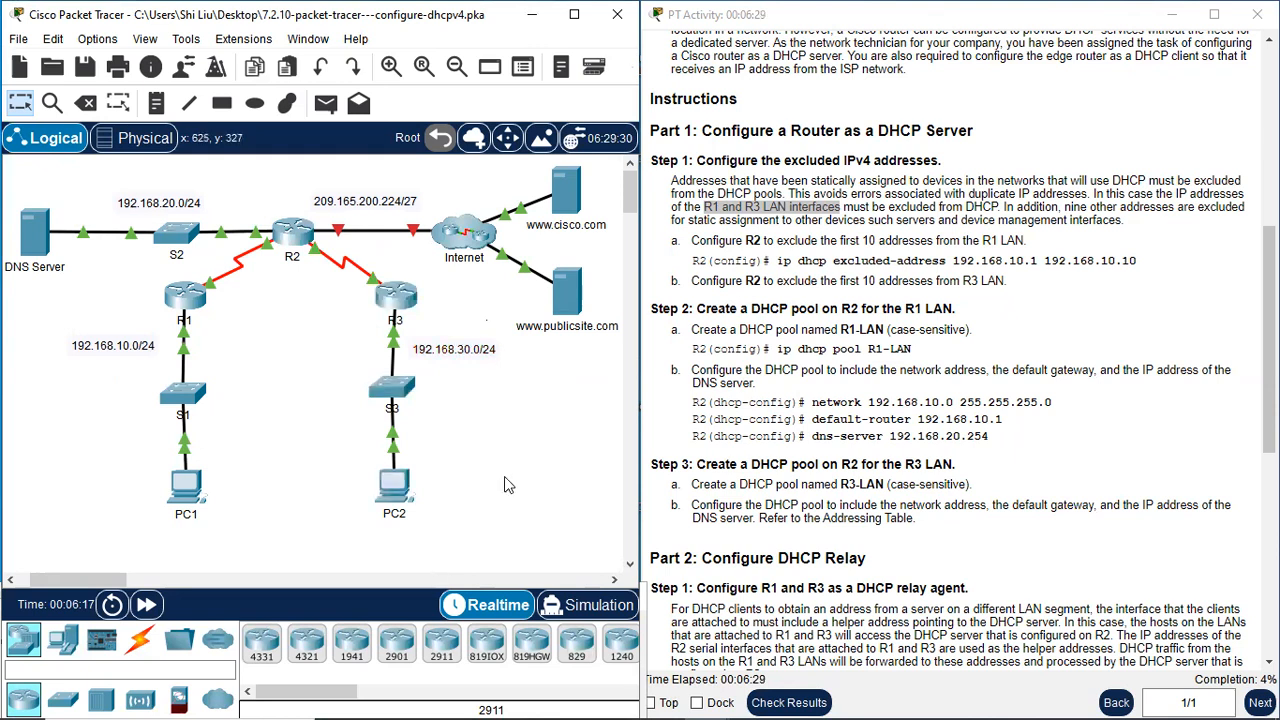
click(293, 237)
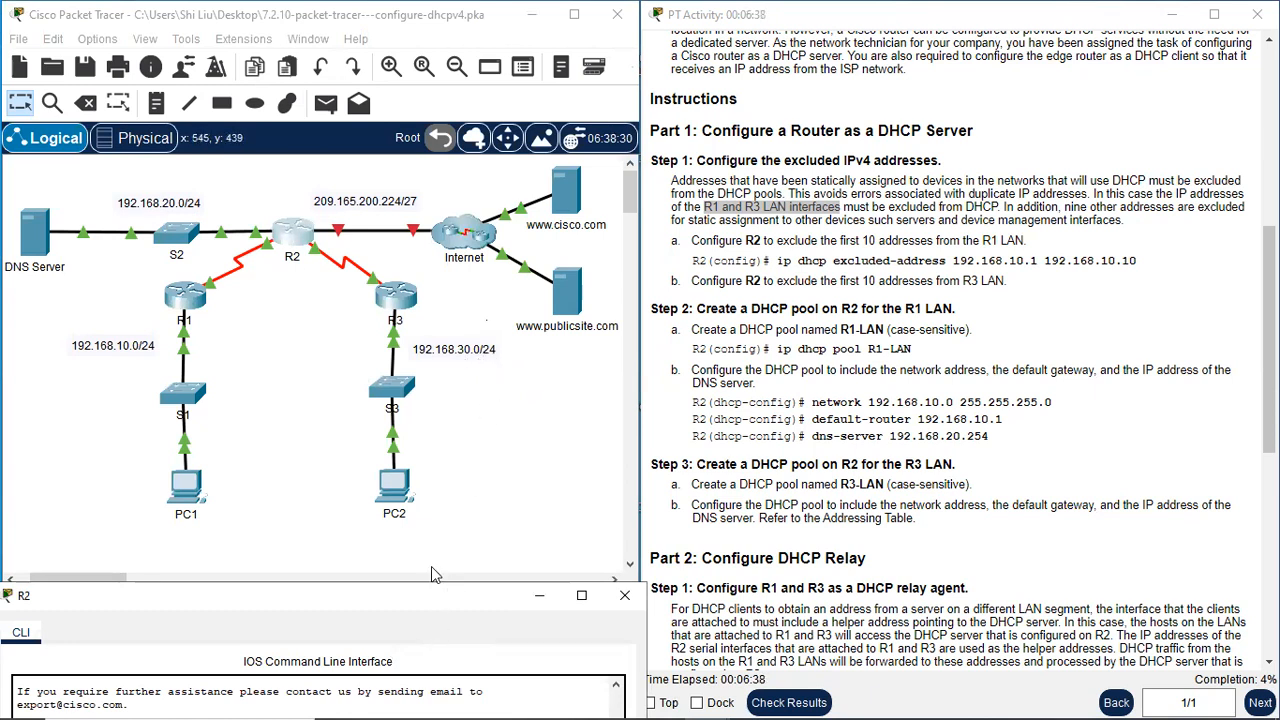
drag(432, 594, 452, 32)
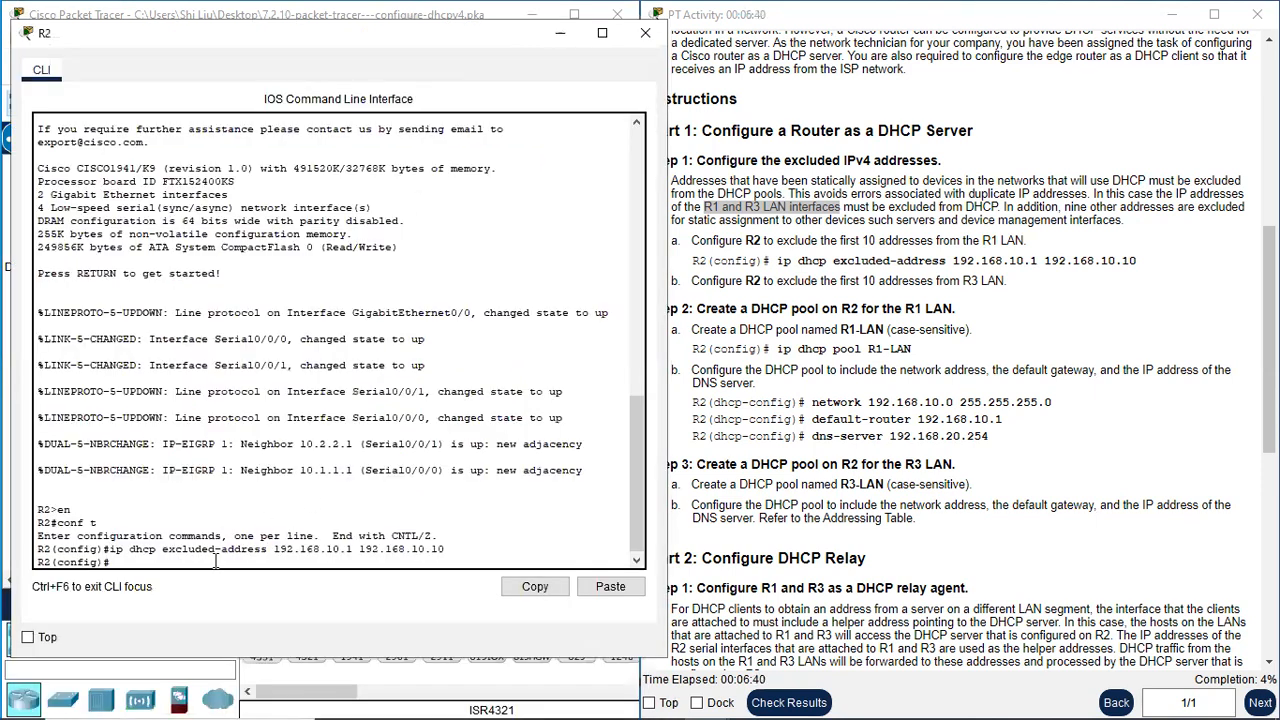
key(Up)
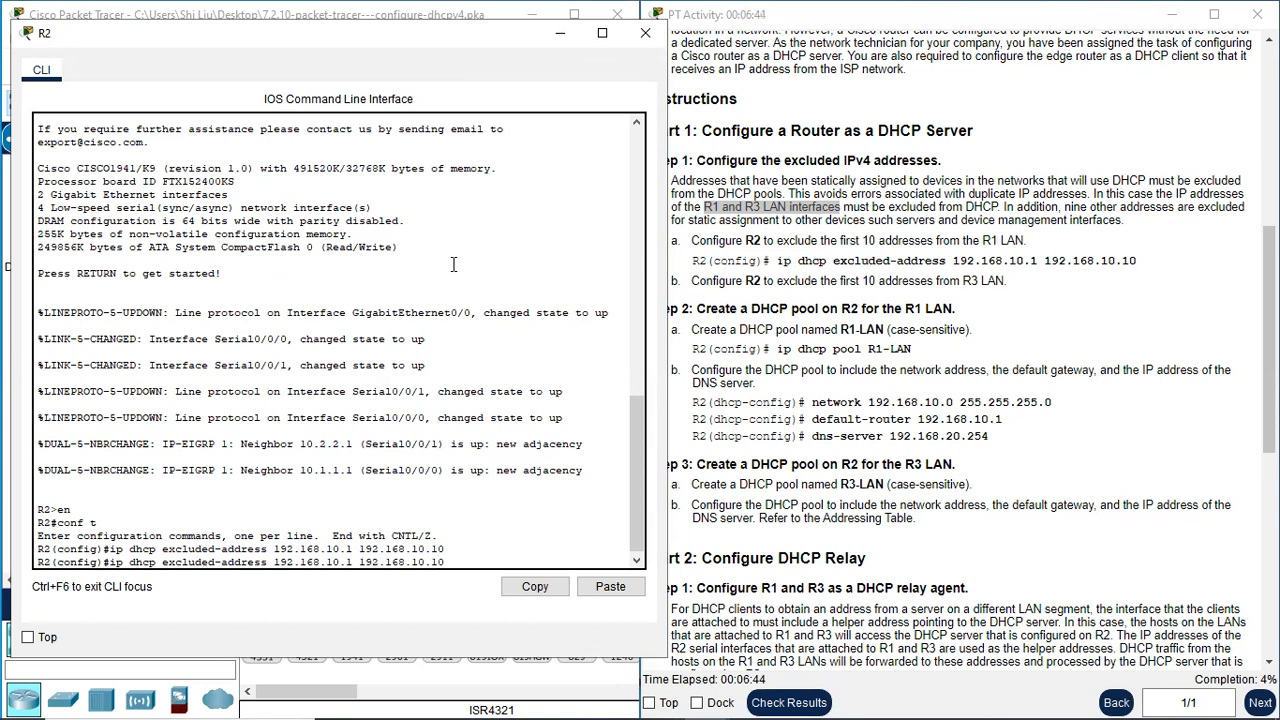
key(Left)
key(Left)
key(Left)
key(Left)
key(Left)
key(Left)
key(Left)
key(Left)
key(Left)
key(BackSpace)
text(3)
key(BackSpace)
text(3)
key(Return)
key(Return)
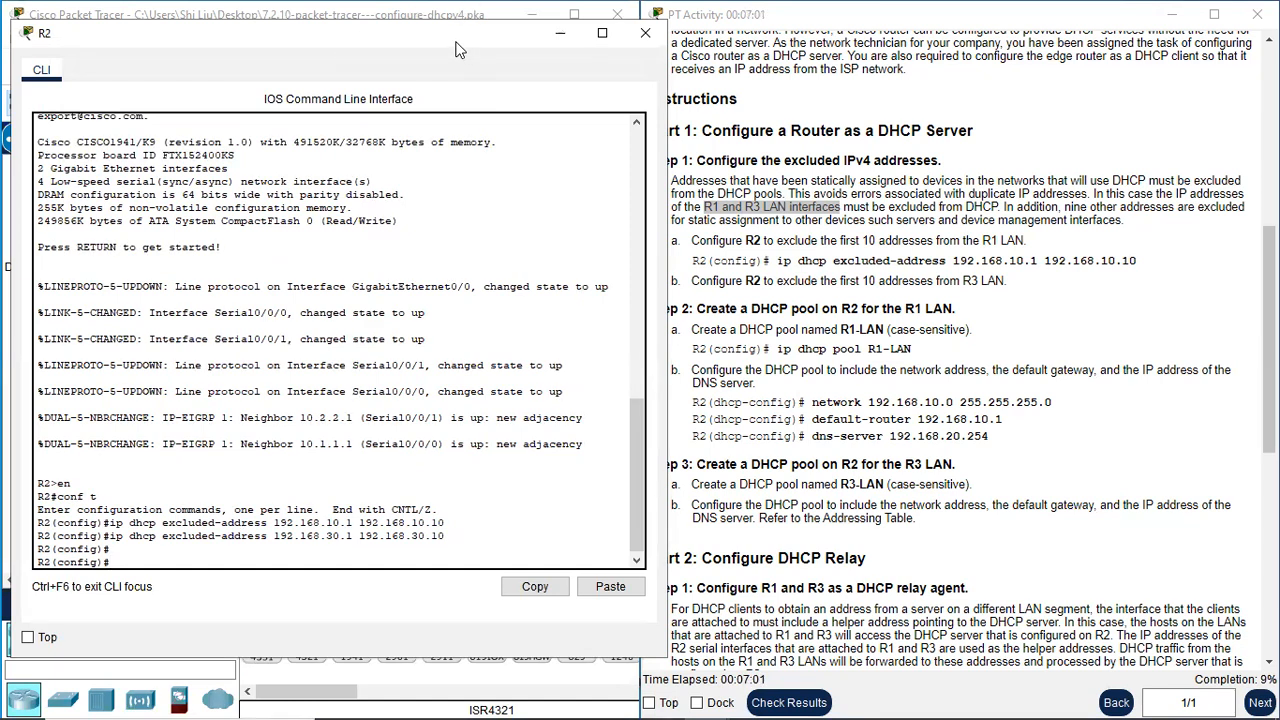
Create a DHCP pool named R1-LAN on R2
drag(455, 48, 395, 52)
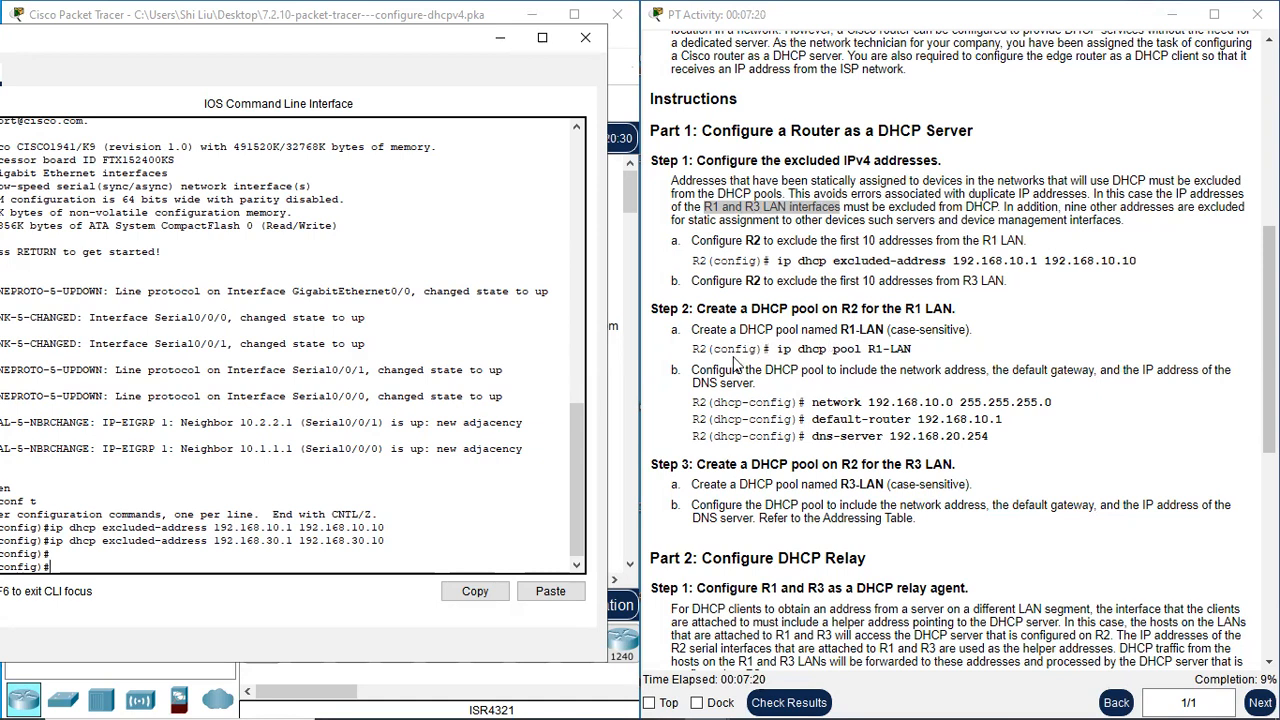
drag(396, 45, 470, 31)
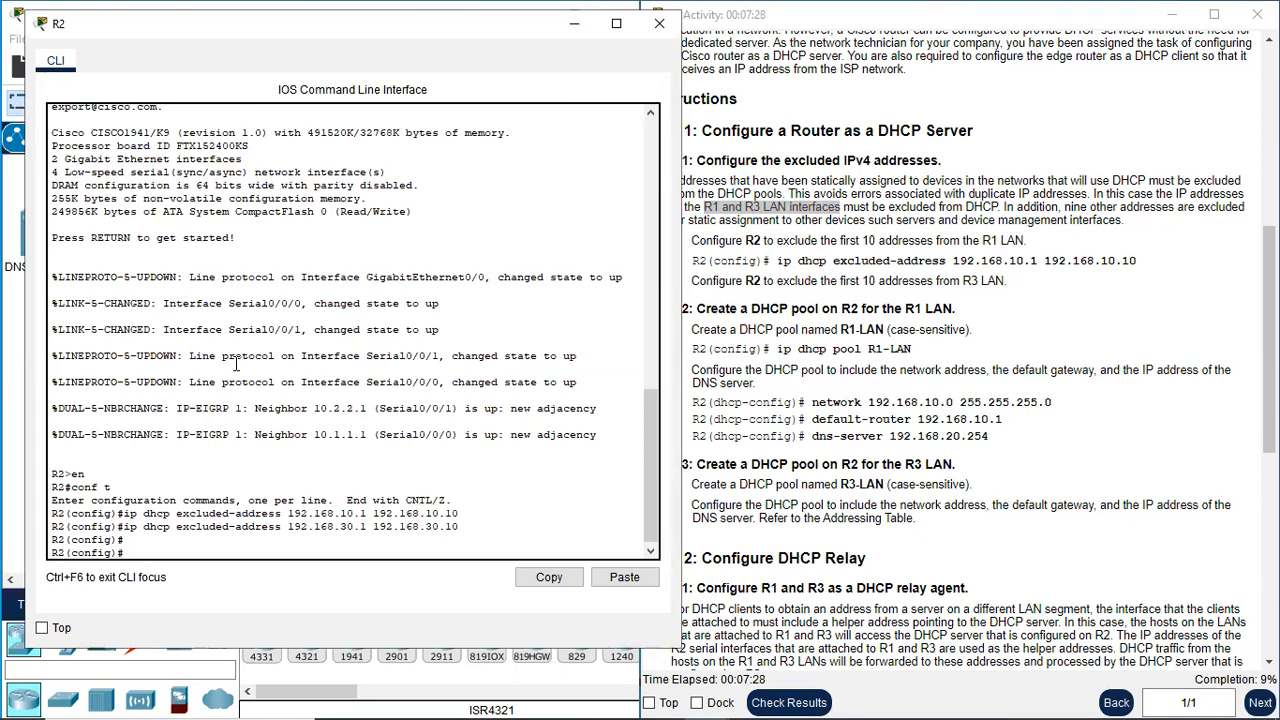
text(p dhcp poo)
text(l R1-LAN)
key(Return)
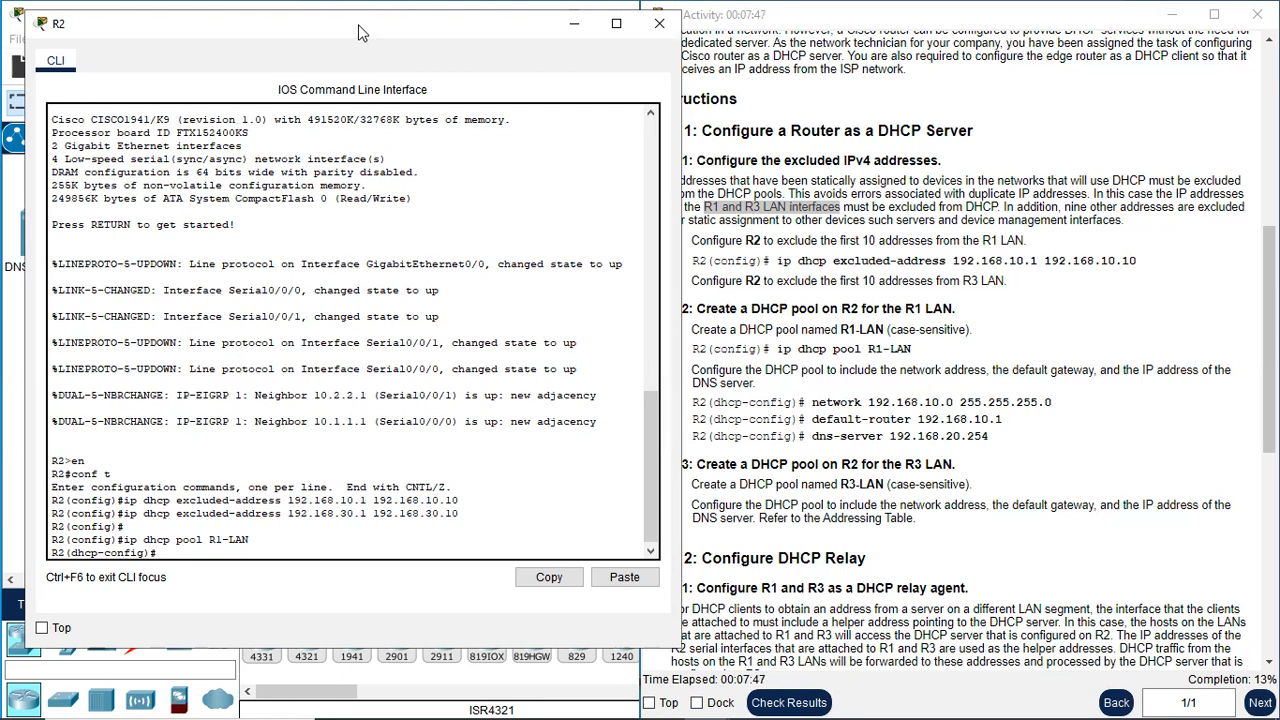
drag(361, 33, 341, 33)
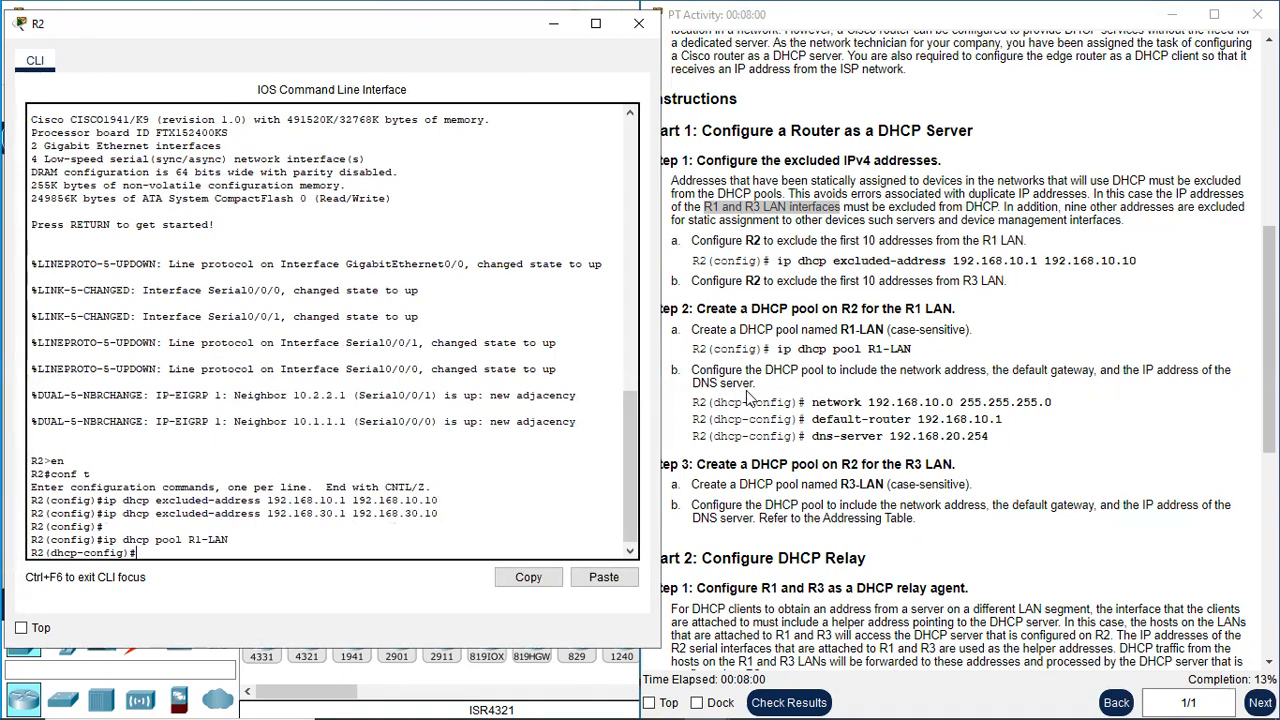
Assign network 192.168.10.0 with mask 255.255.255.0 to the R1-LAN DHCP pool on R2
text(netwr)
key(BackSpace)
text(ork 192.168.10.0)
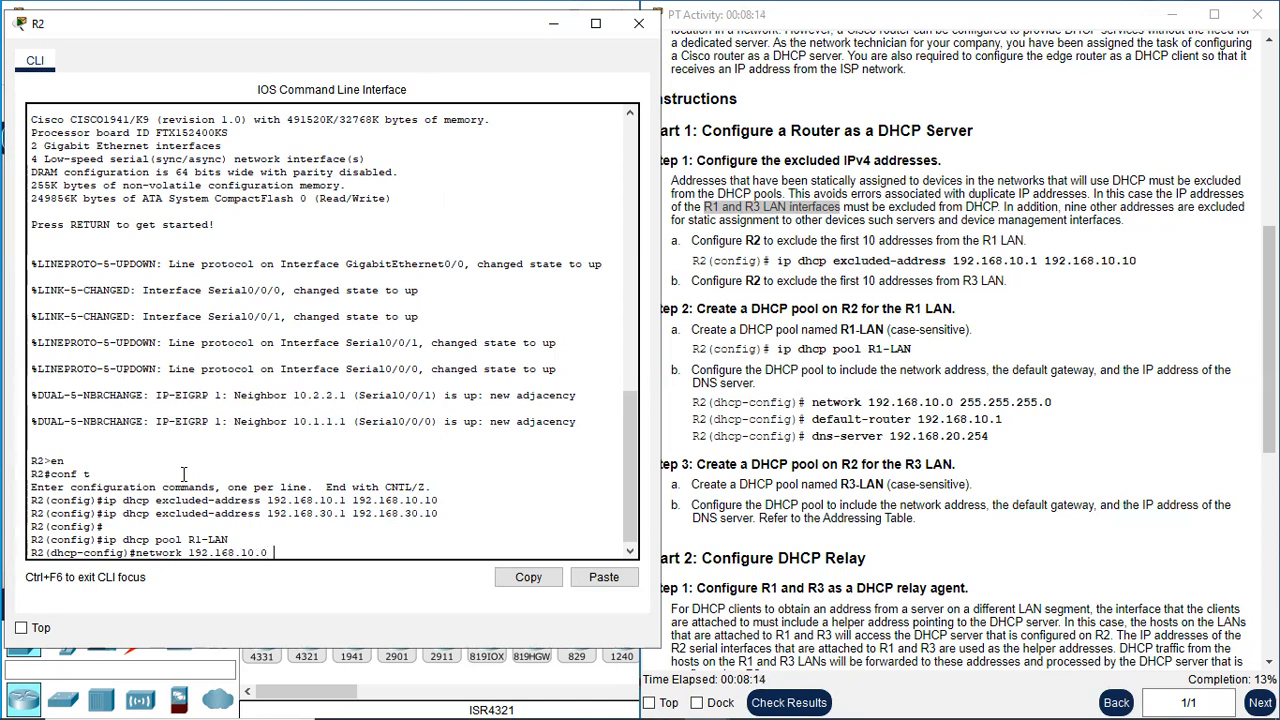
text( 255.255.255.0)
key(Return)
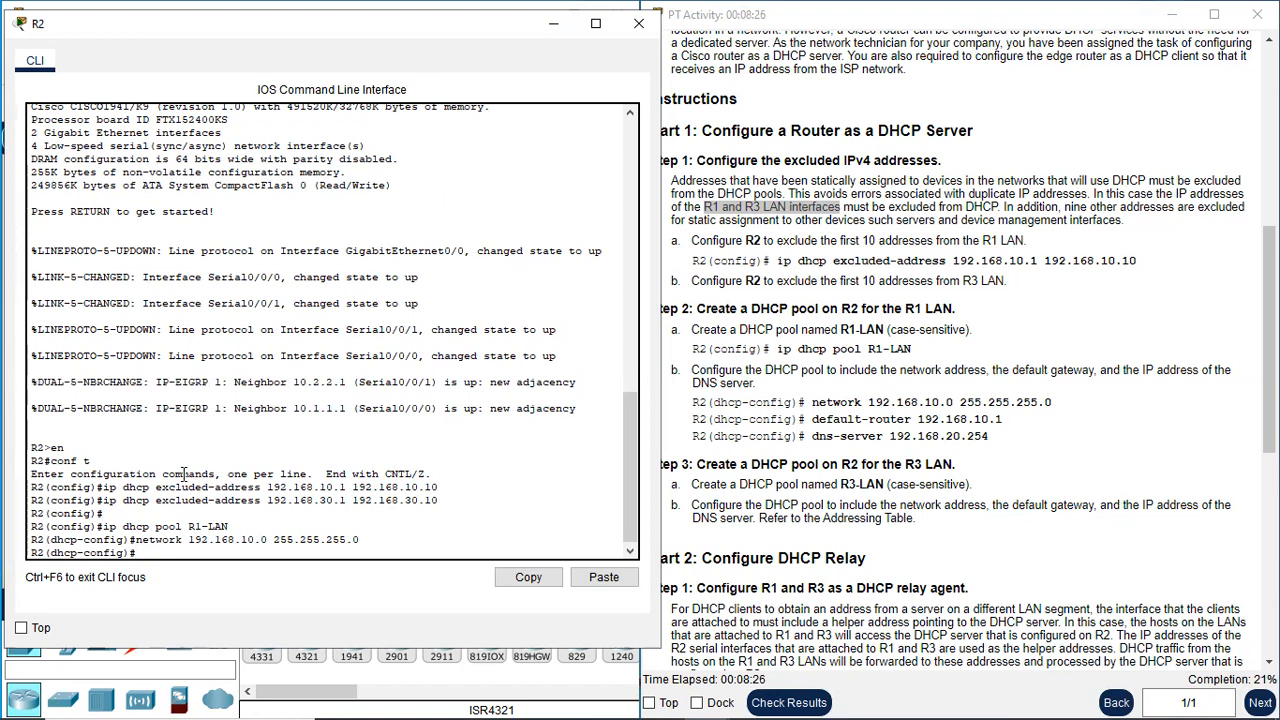
Set the default router of the R1-LAN pool to 192.168.10.1 and review the network and excluded addresses entered so far
text(default-router 19)
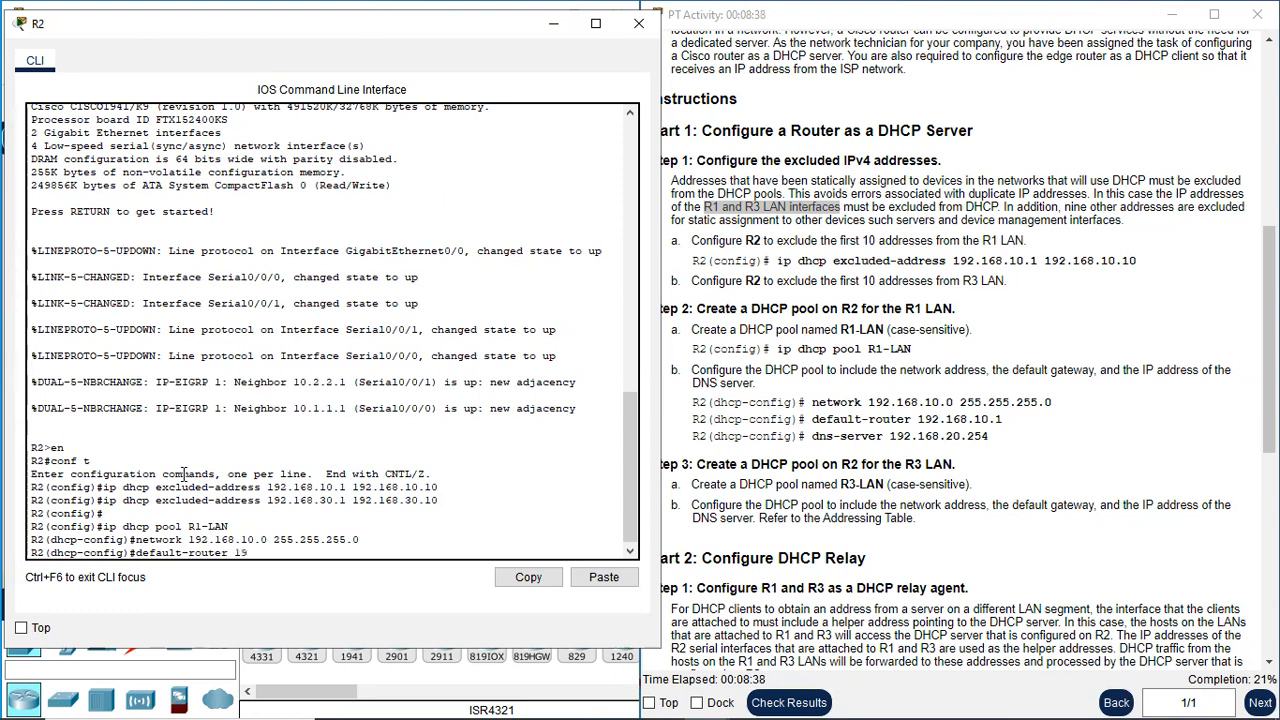
text(2.168.10.1)
key(Return)
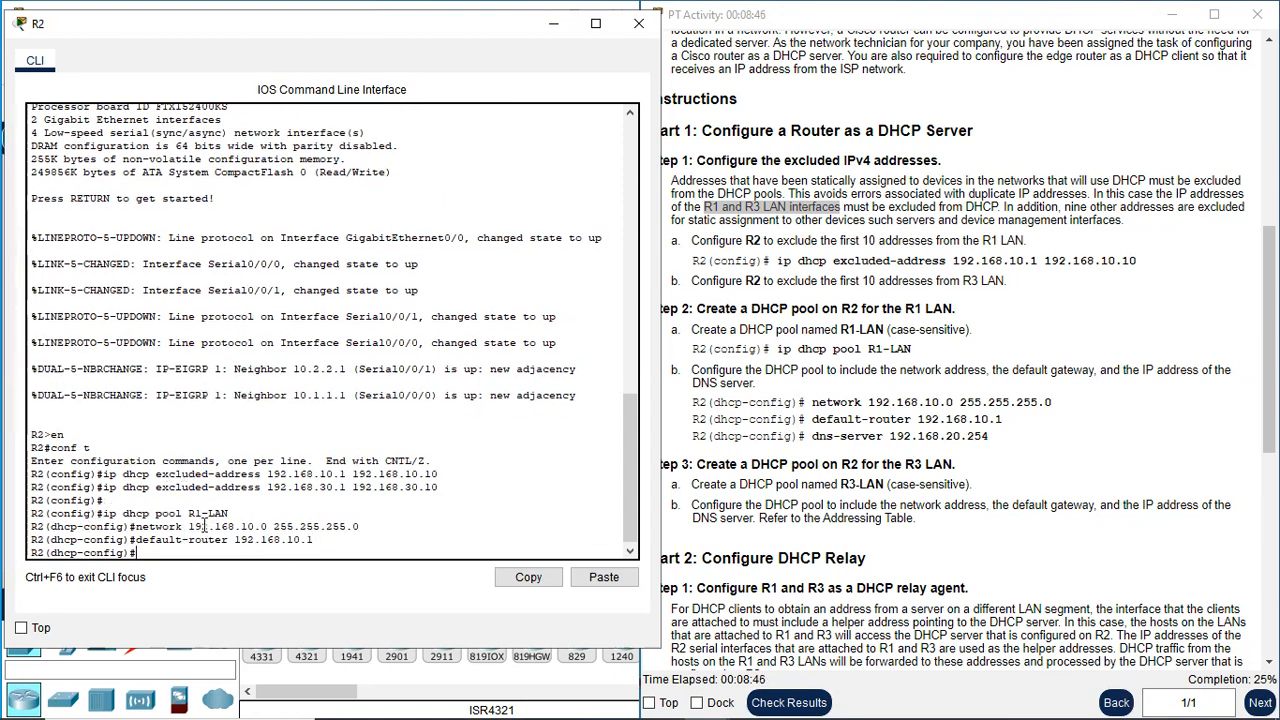
drag(189, 526, 271, 526)
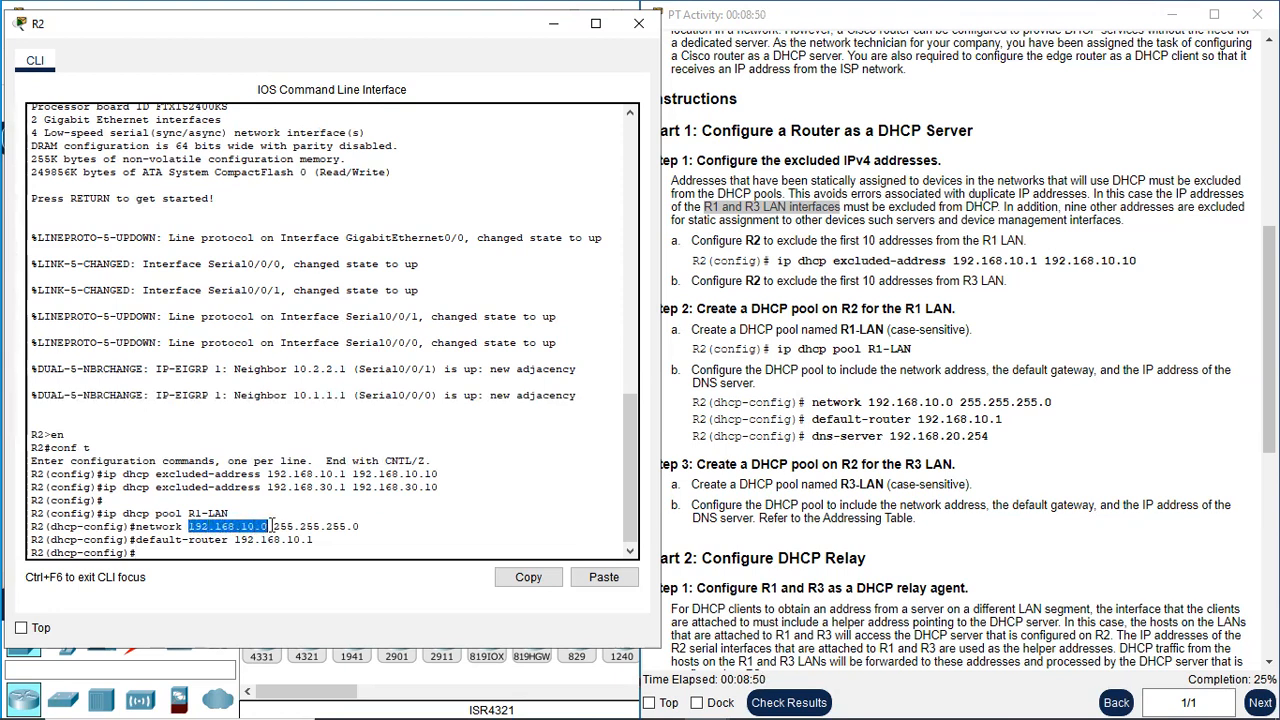
drag(267, 474, 438, 474)
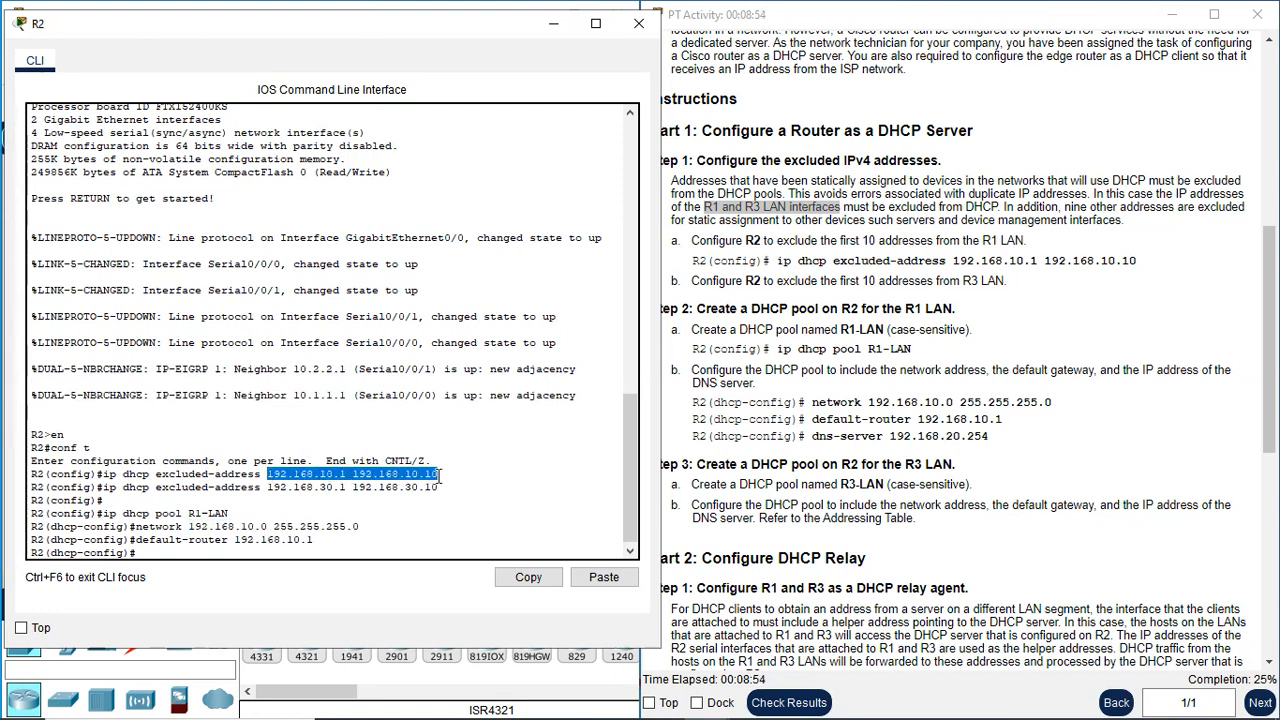
drag(314, 539, 236, 539)
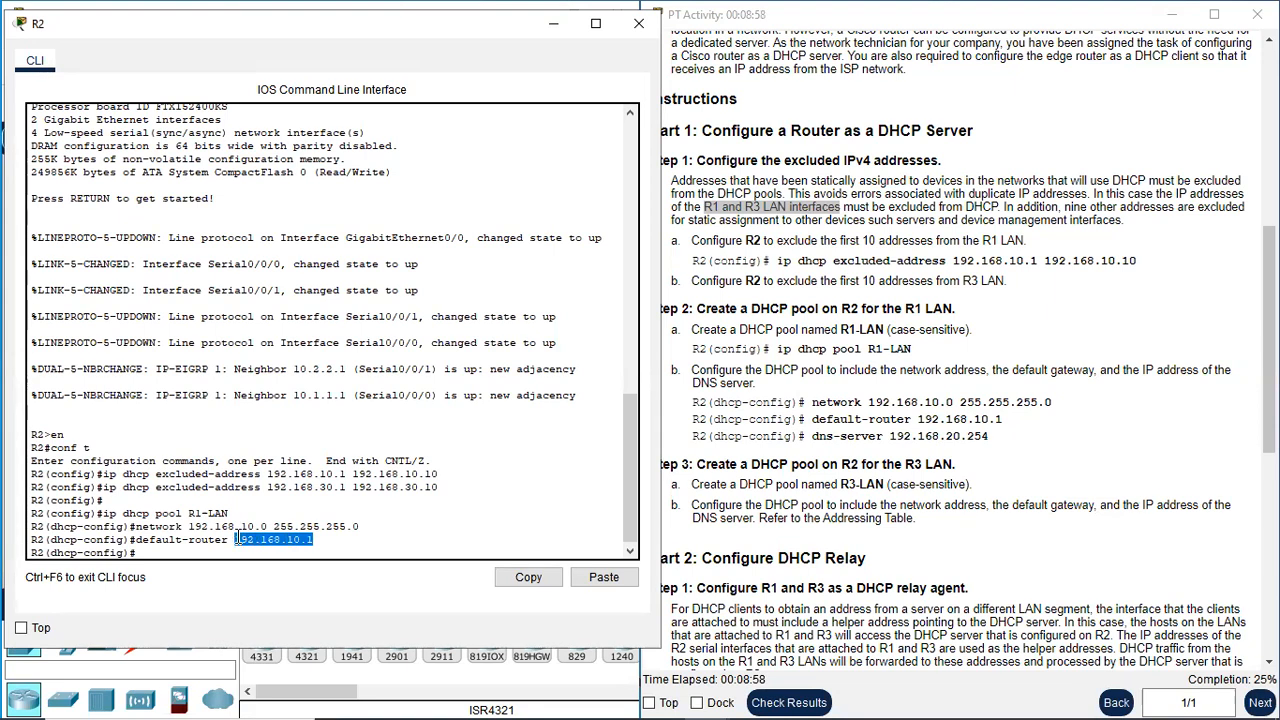
click(236, 539)
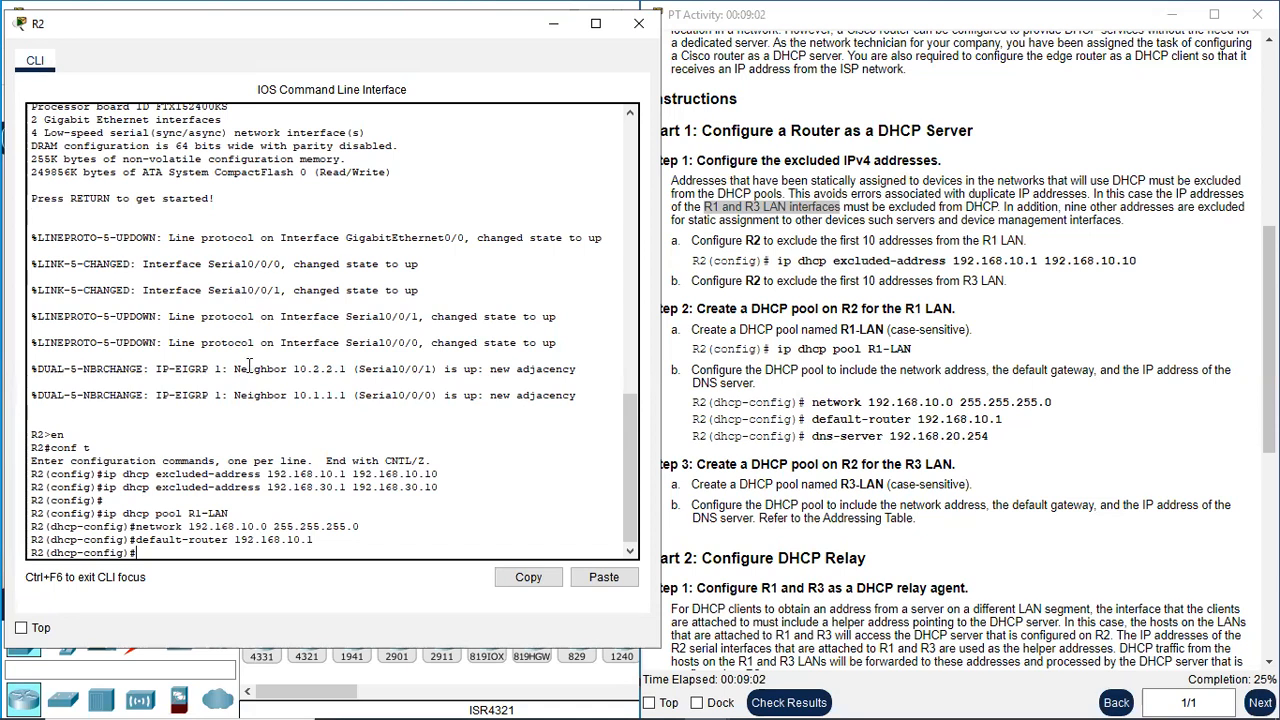
Set the DNS server of the R1-LAN pool to 192.168.20.254
text(dns-server 192.168.)
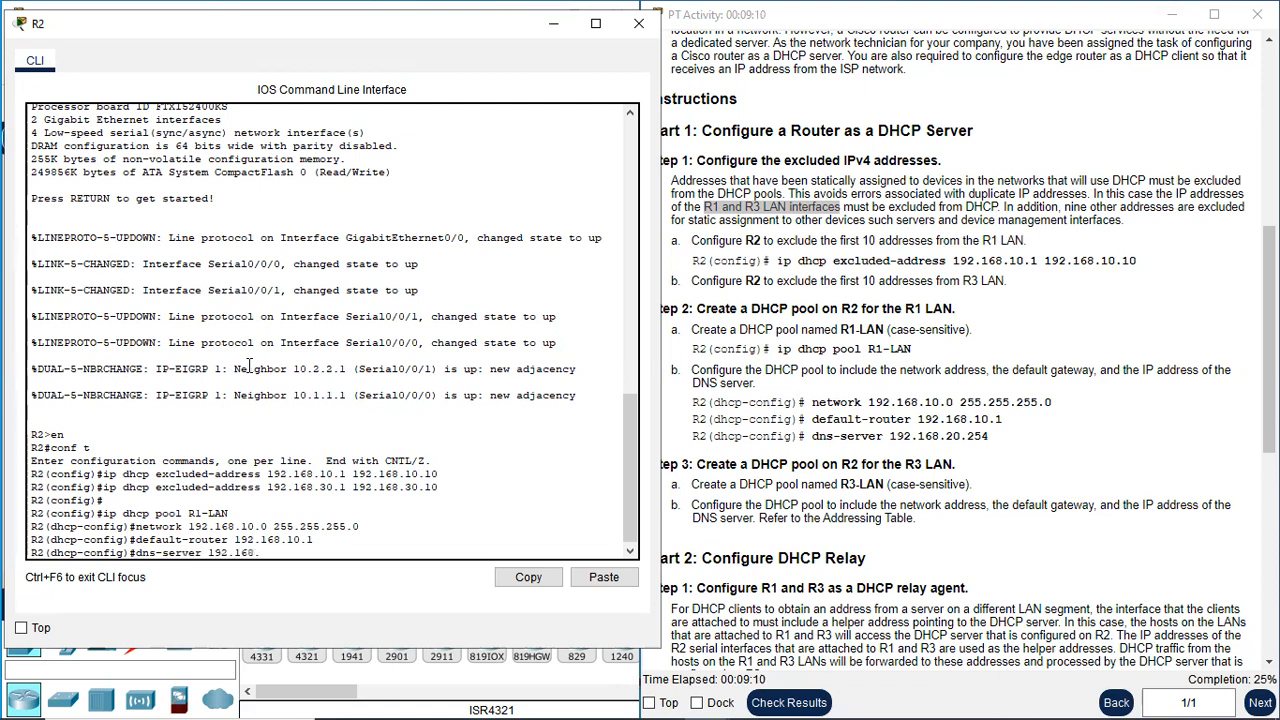
text(20.254)
key(Return)
key(Return)
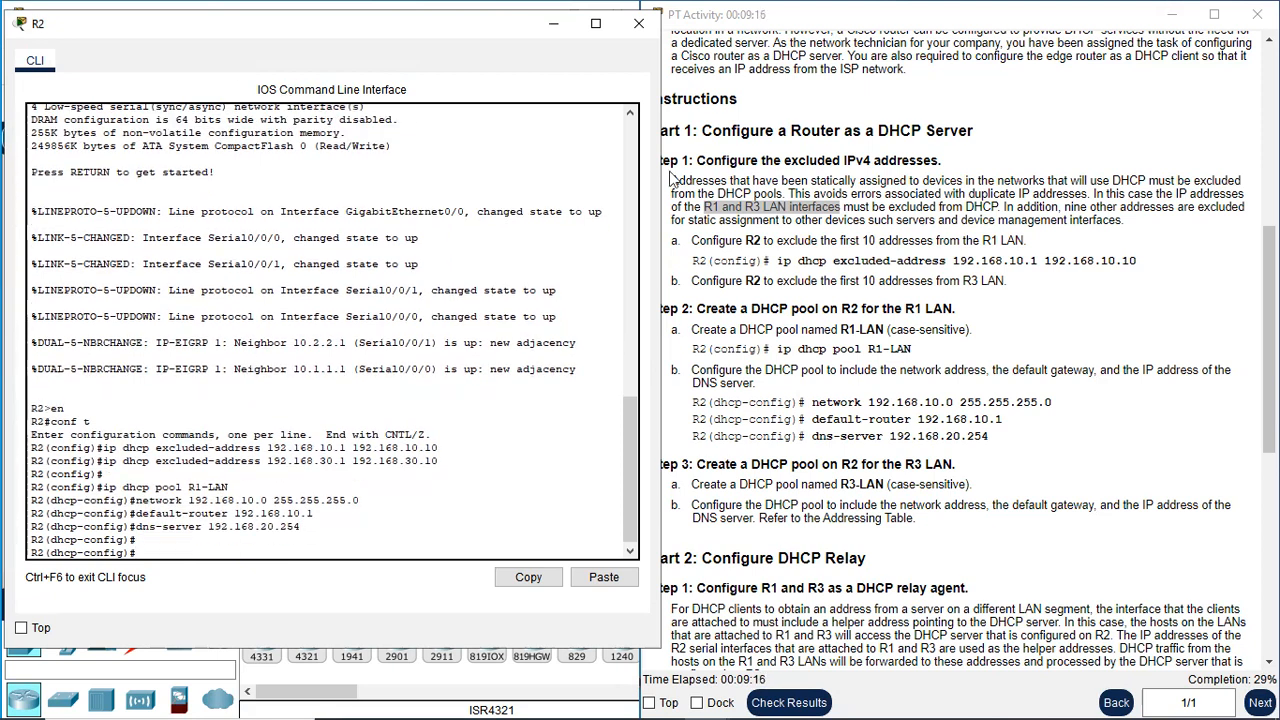
Check the R3 LAN pool instructions, leave the R1-LAN pool configuration and create a DHCP pool named R3-LAN on R2
click(716, 406)
scroll(790, 425, down, 3)
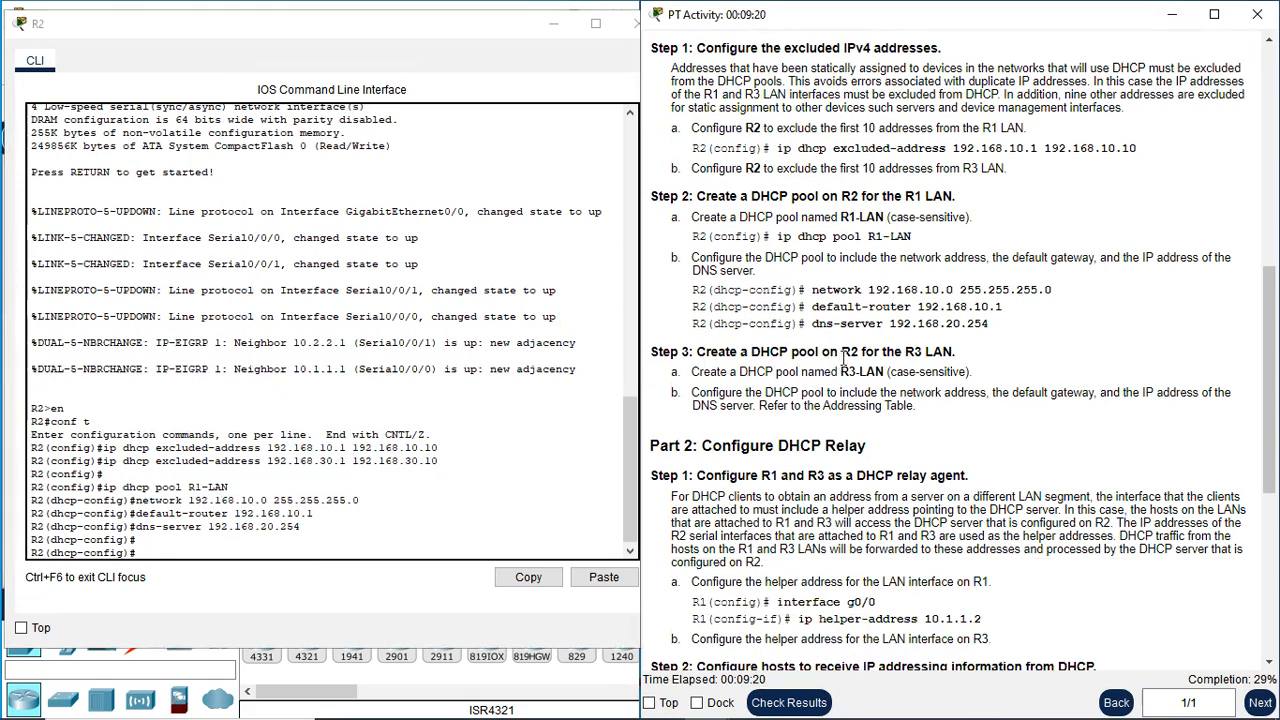
drag(905, 350, 967, 353)
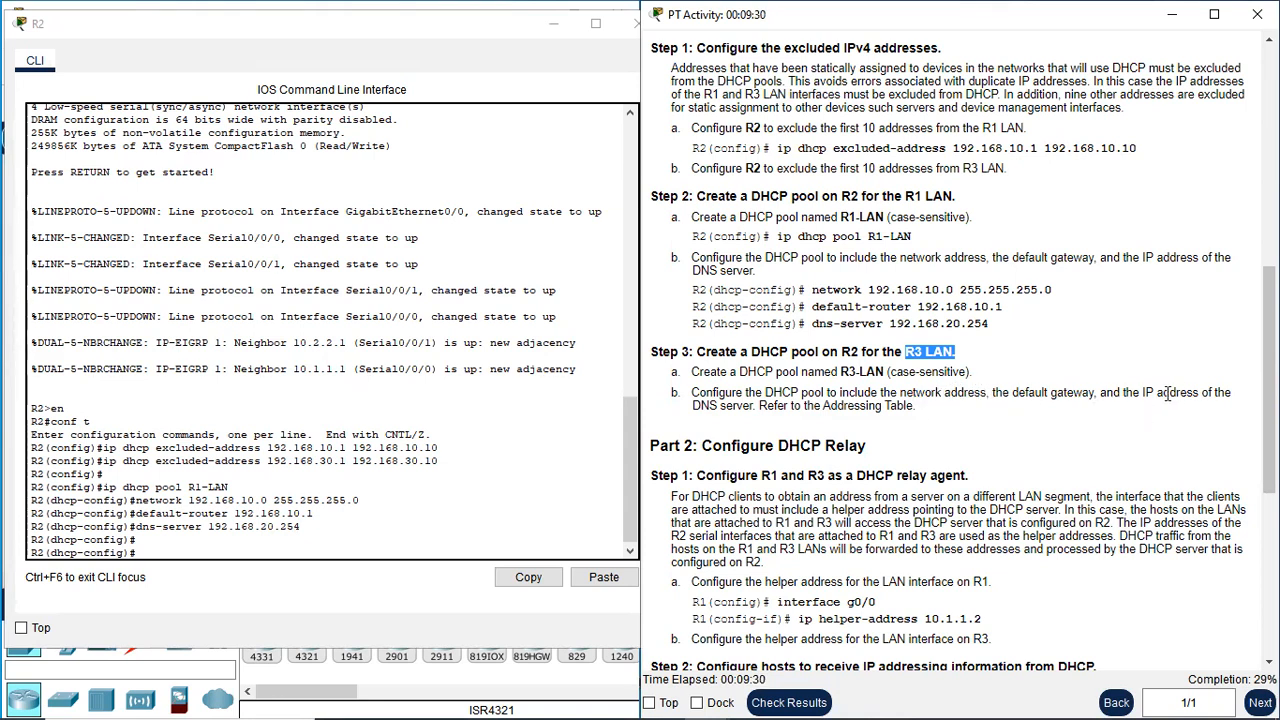
click(198, 553)
text(exi)
key(Return)
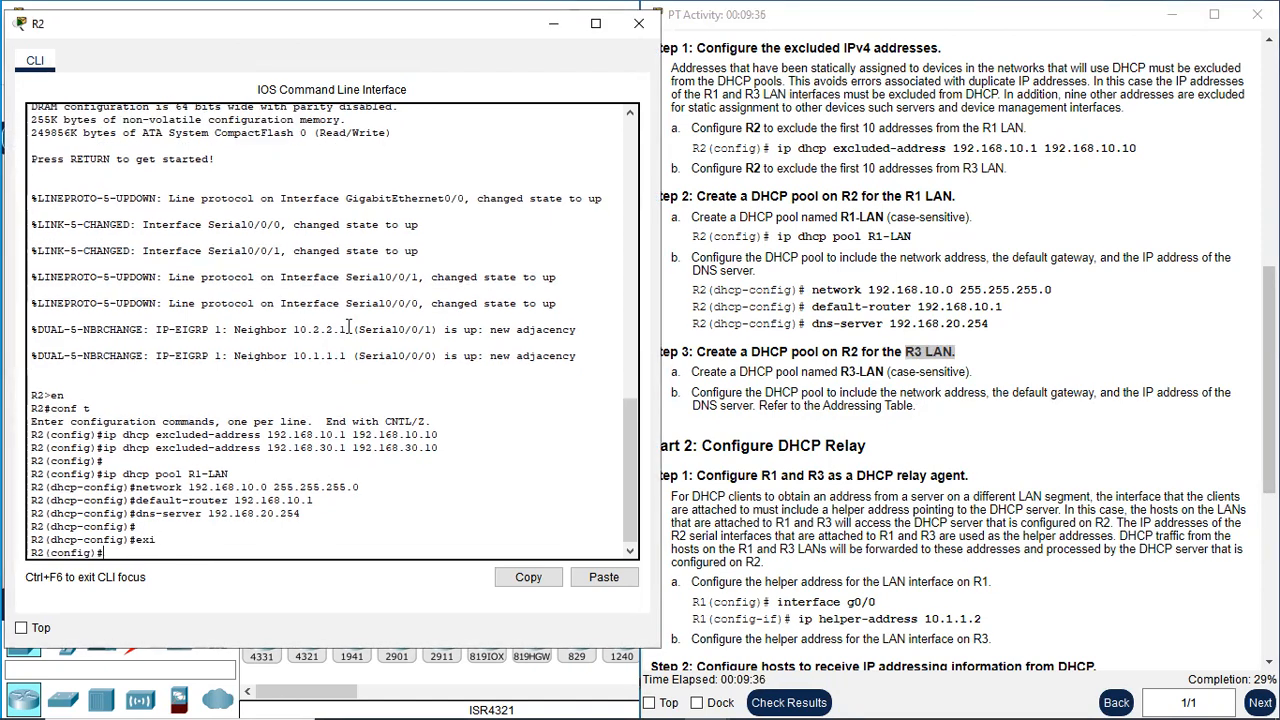
key(Up)
key(Up)
key(Up)
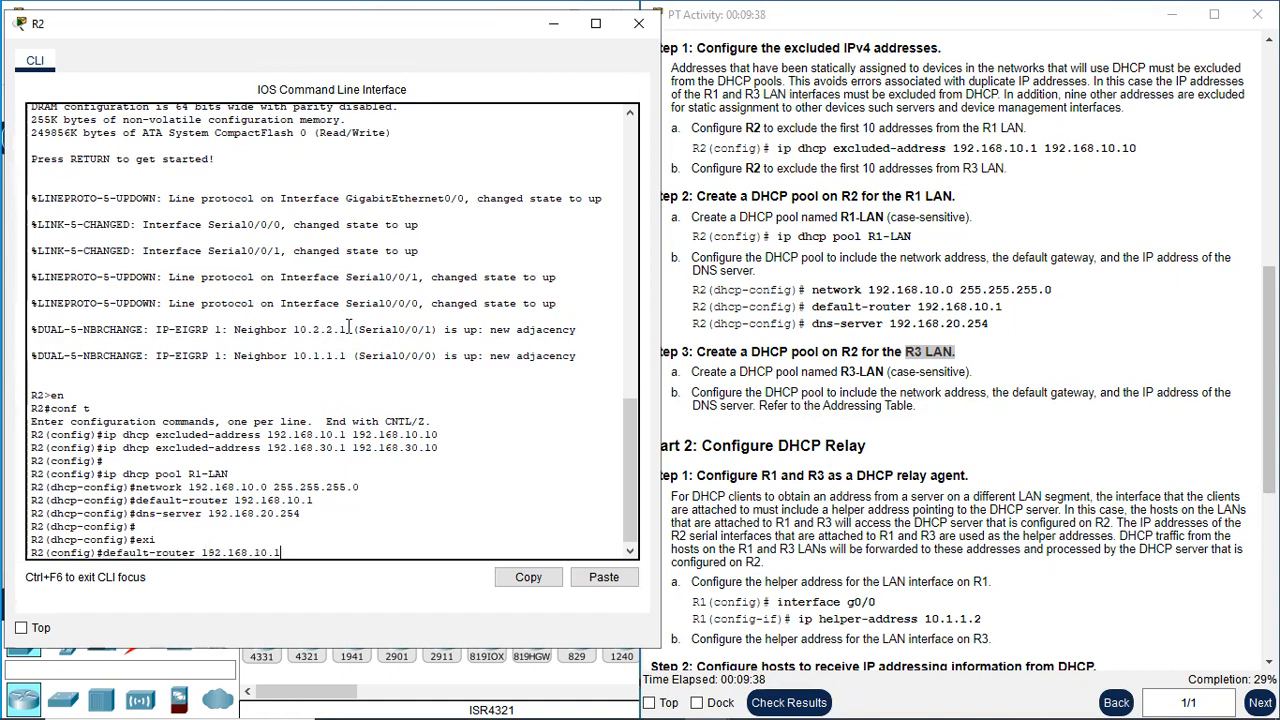
key(Up)
key(Up)
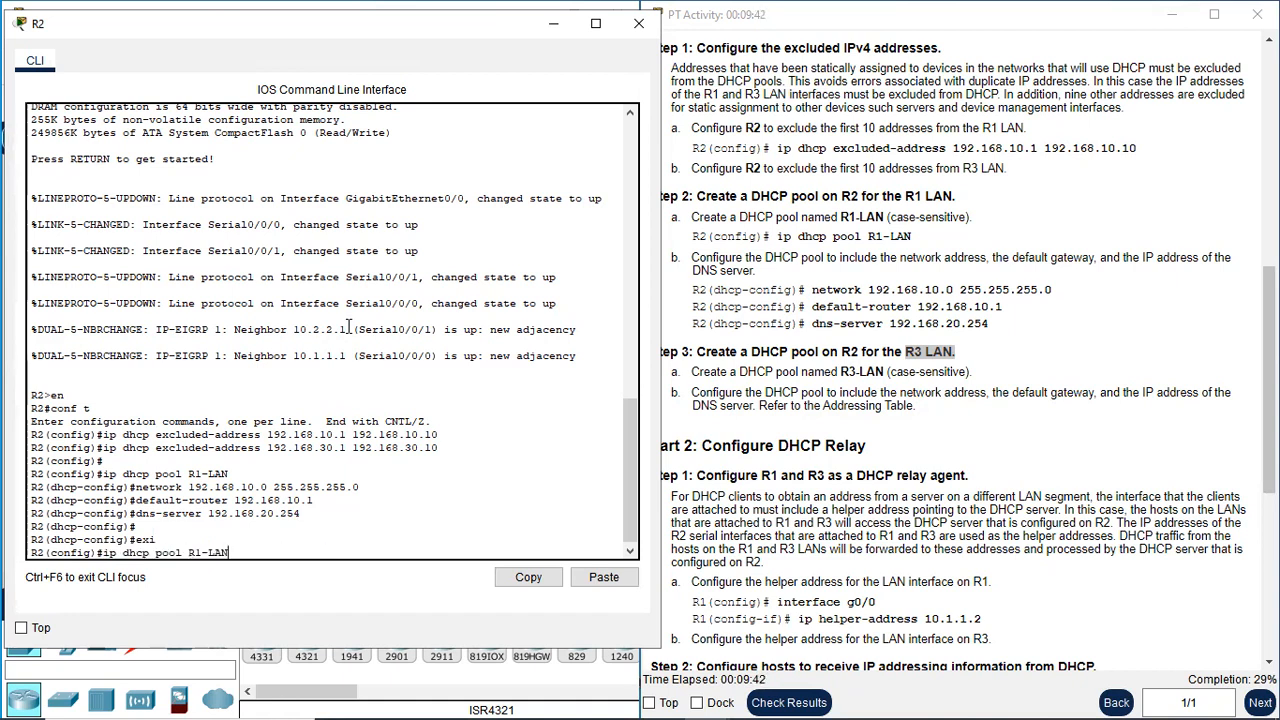
key(BackSpace)
text(3)
key(Return)
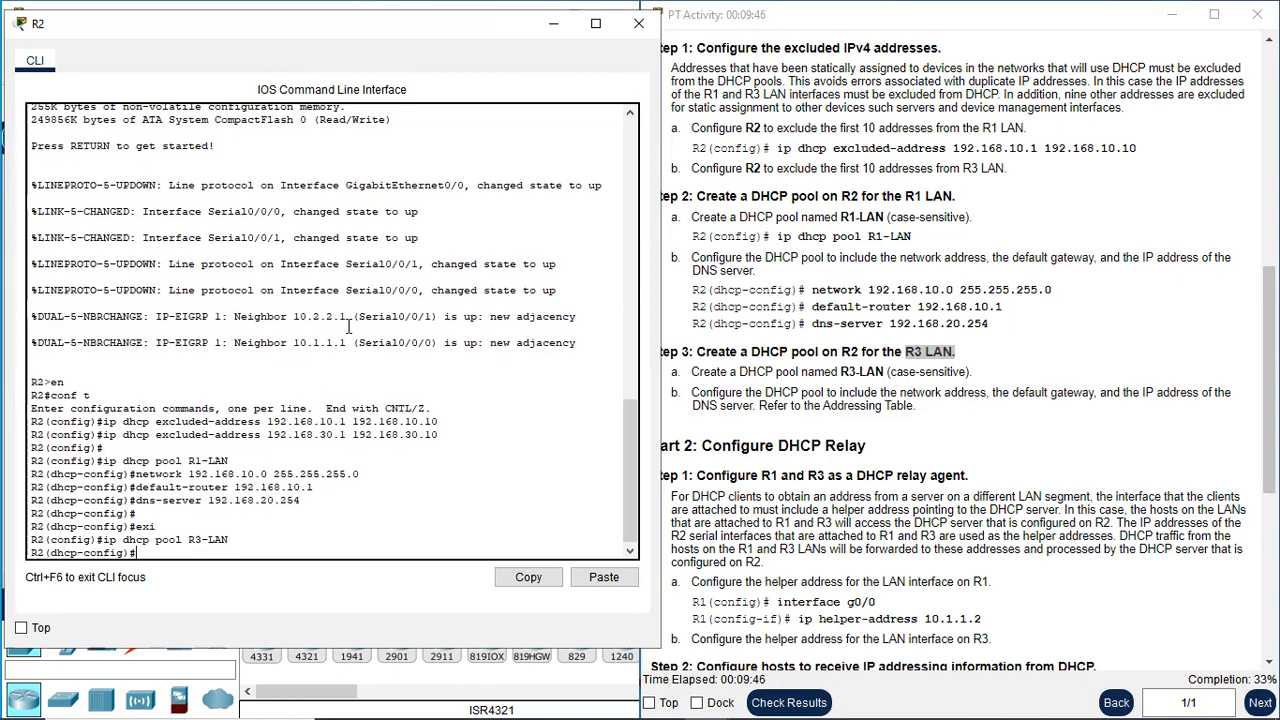
Assign network 192.168.30.0 with mask 255.255.255.0 to the R3-LAN DHCP pool
key(Up)
key(Up)
key(Up)
key(Up)
key(Up)
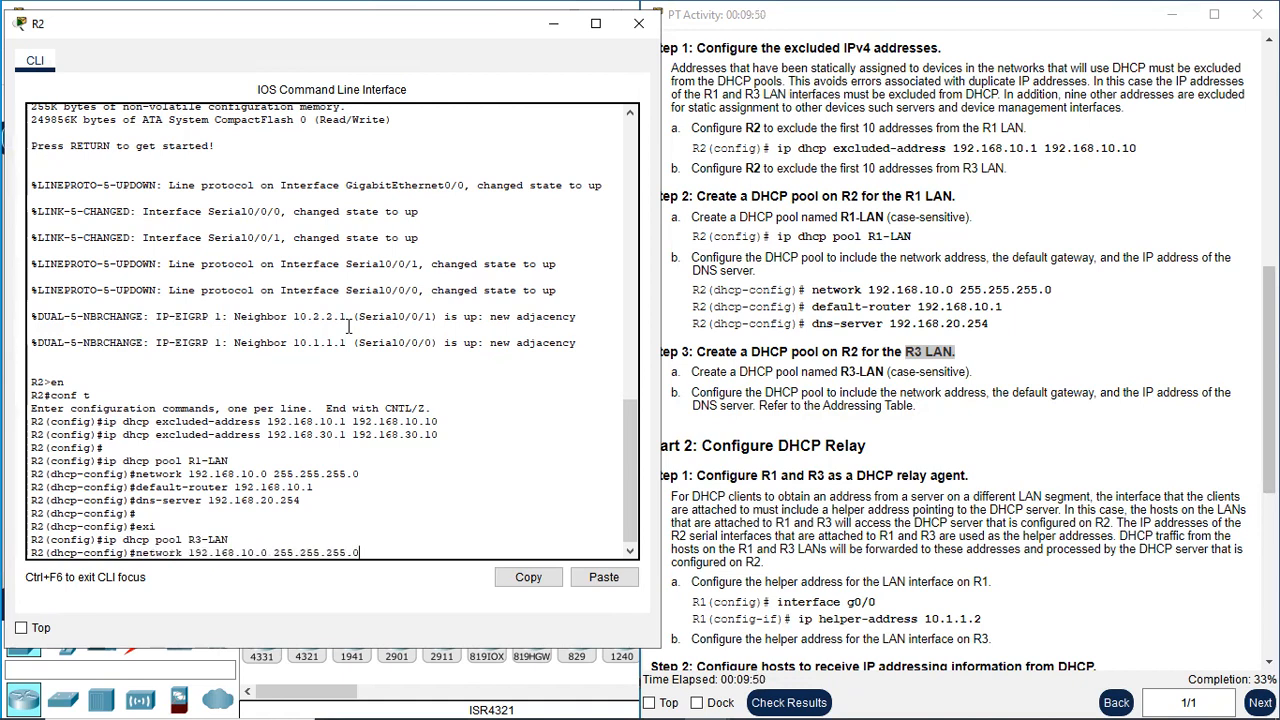
key(Left)
key(Left)
key(Left)
key(Left)
key(Left)
key(Left)
key(BackSpace)
text(3)
key(Return)
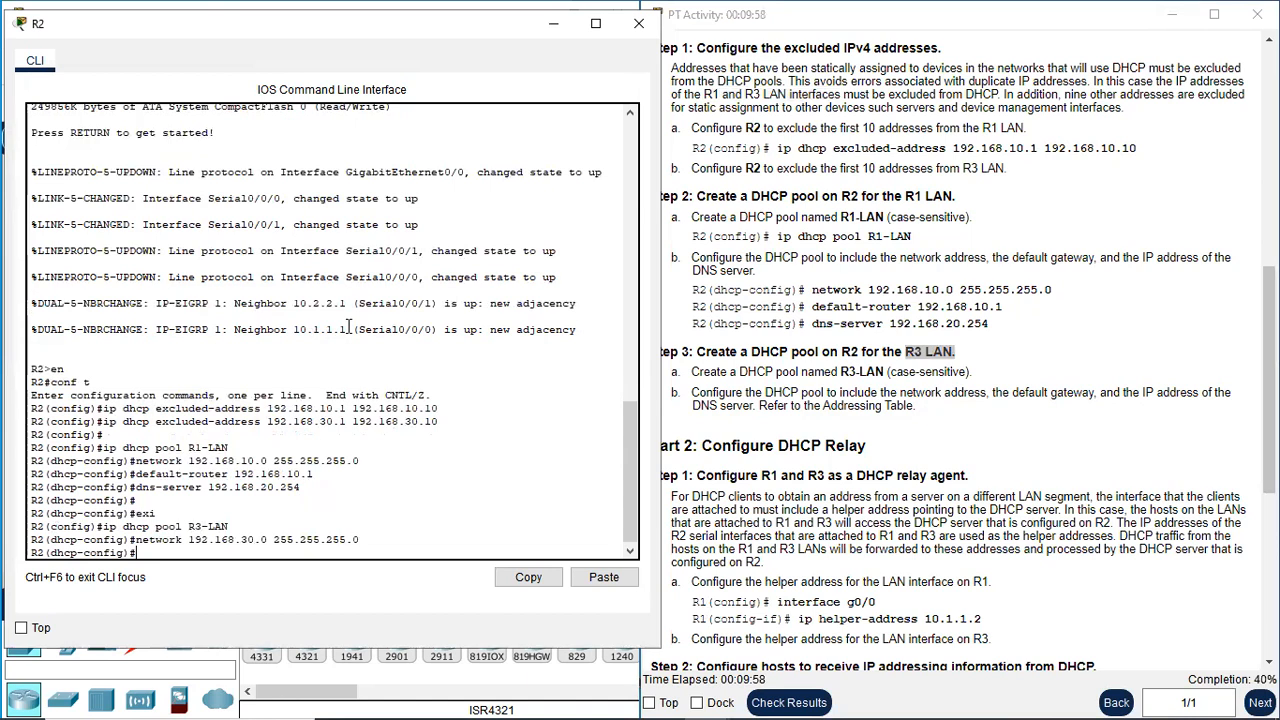
Check the topology and set the default router of the R3-LAN pool to 192.168.30.1
click(405, 694)
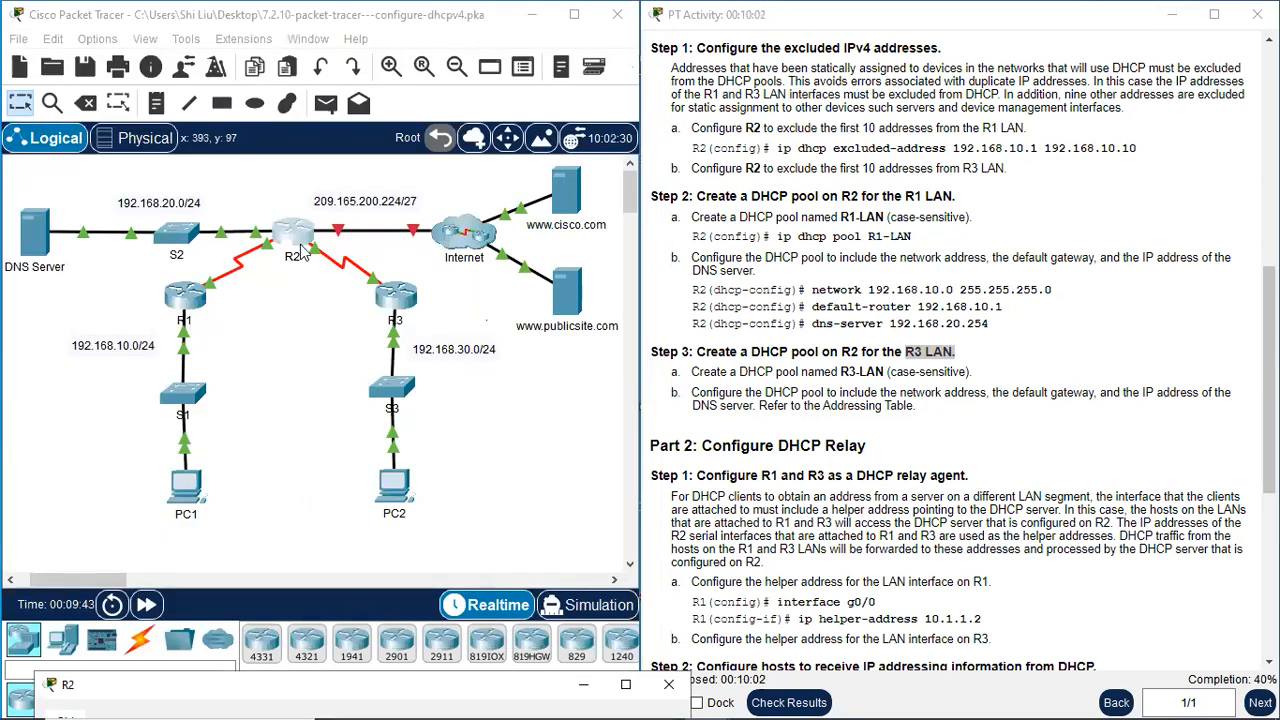
click(408, 692)
key(Up)
key(Up)
key(Up)
key(Up)
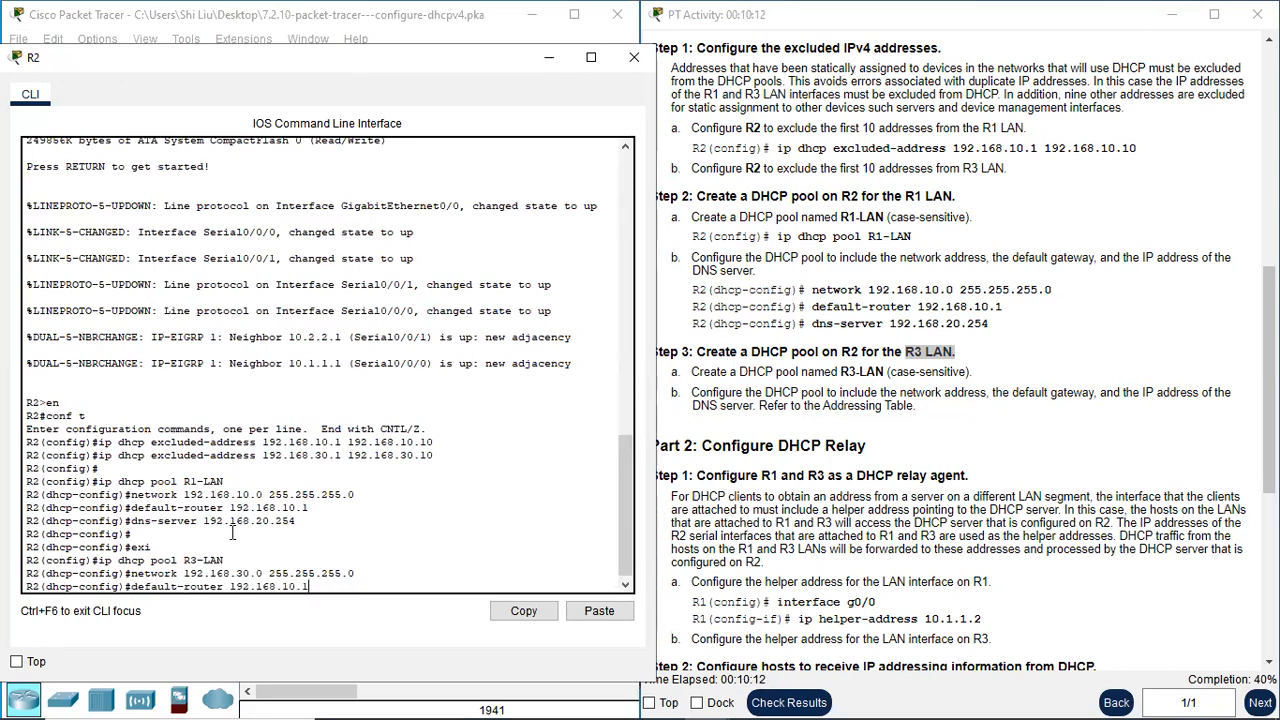
key(Left)
key(Left)
key(Left)
key(BackSpace)
text(3)
key(Return)
Set the DNS server of the R3-LAN pool to 192.168.20.254 and put the R2 command line away
key(Up)
key(Up)
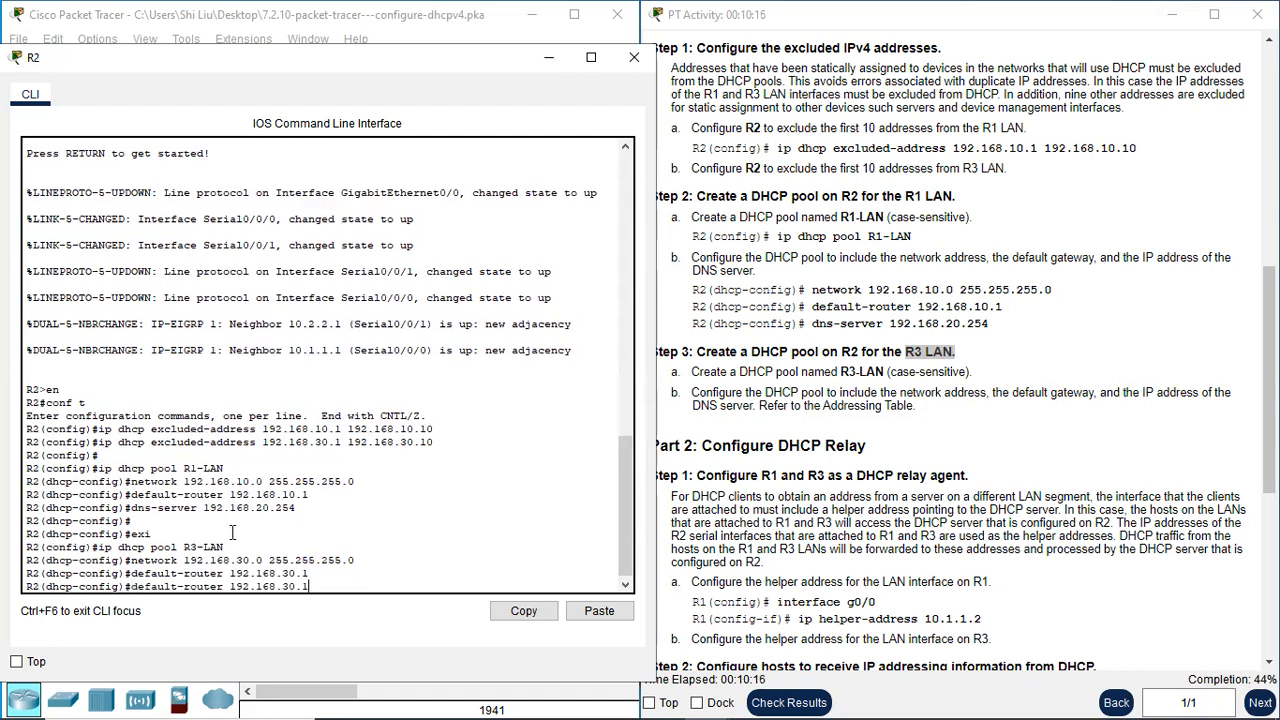
key(Up)
key(Up)
key(Up)
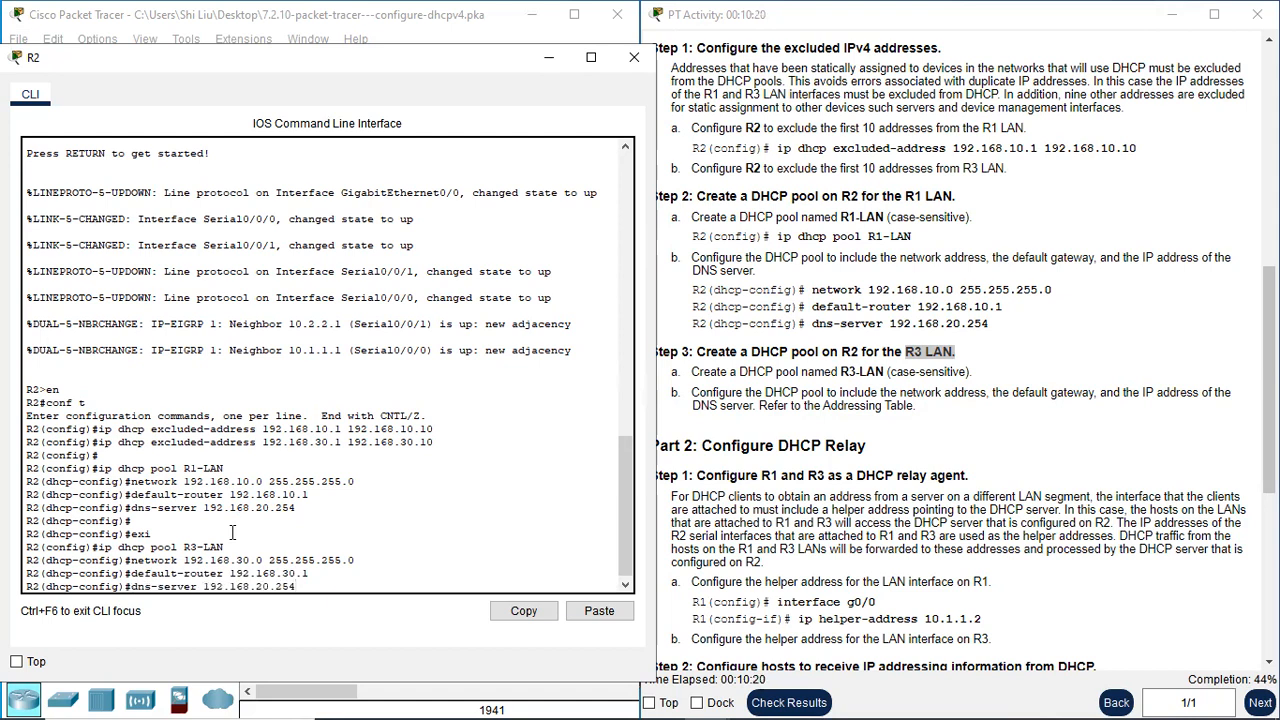
key(Return)
key(Return)
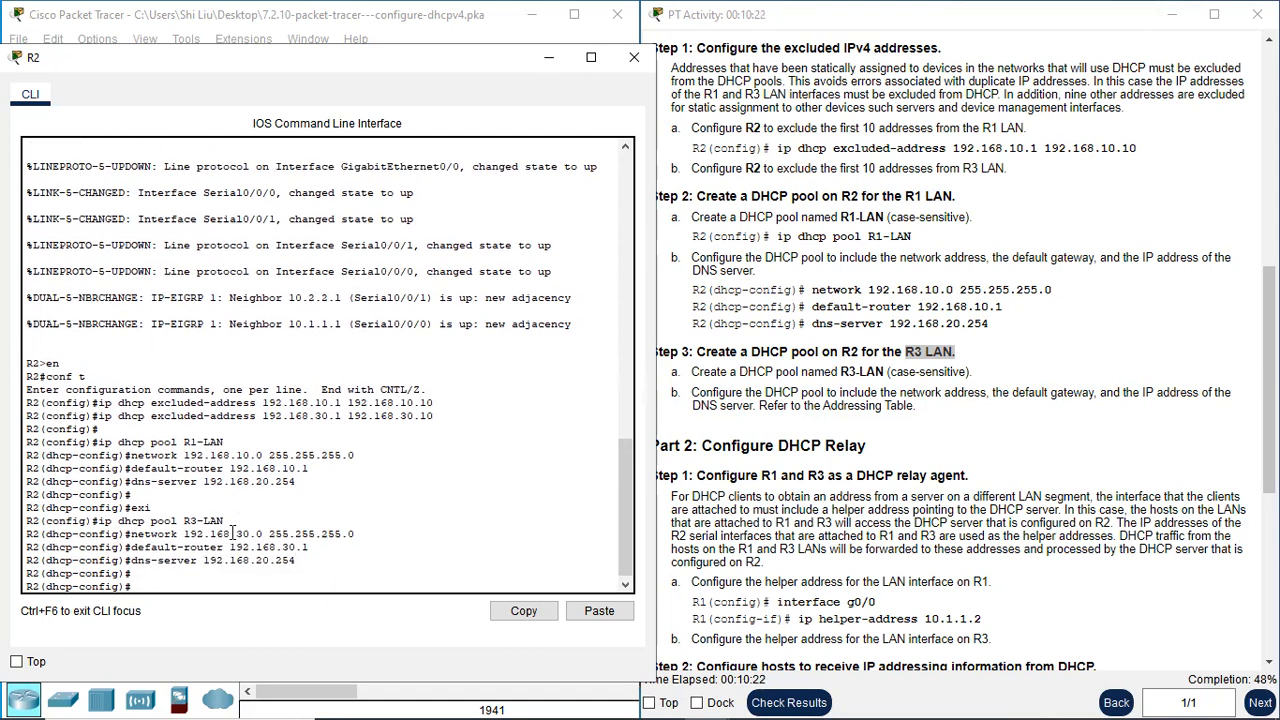
click(548, 57)
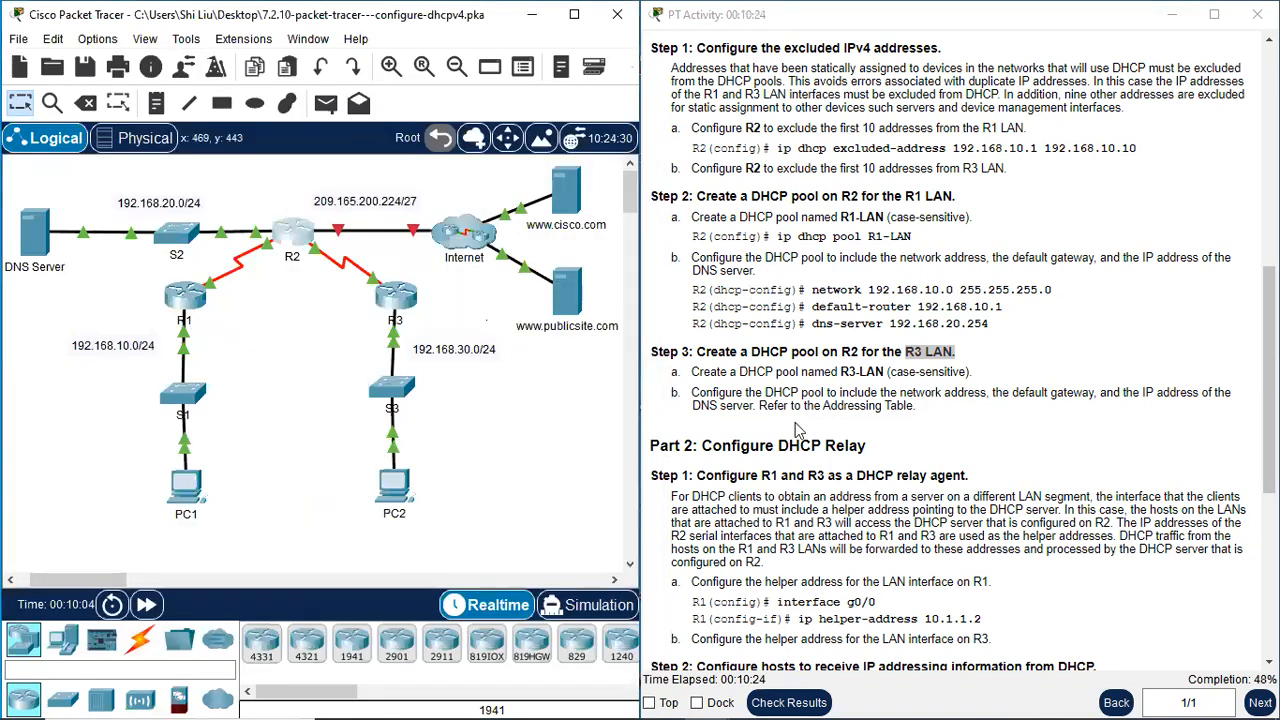
Read the DHCP relay instructions for R1 and R3 and compare them with the client and server locations in the topology
scroll(815, 430, down, 3)
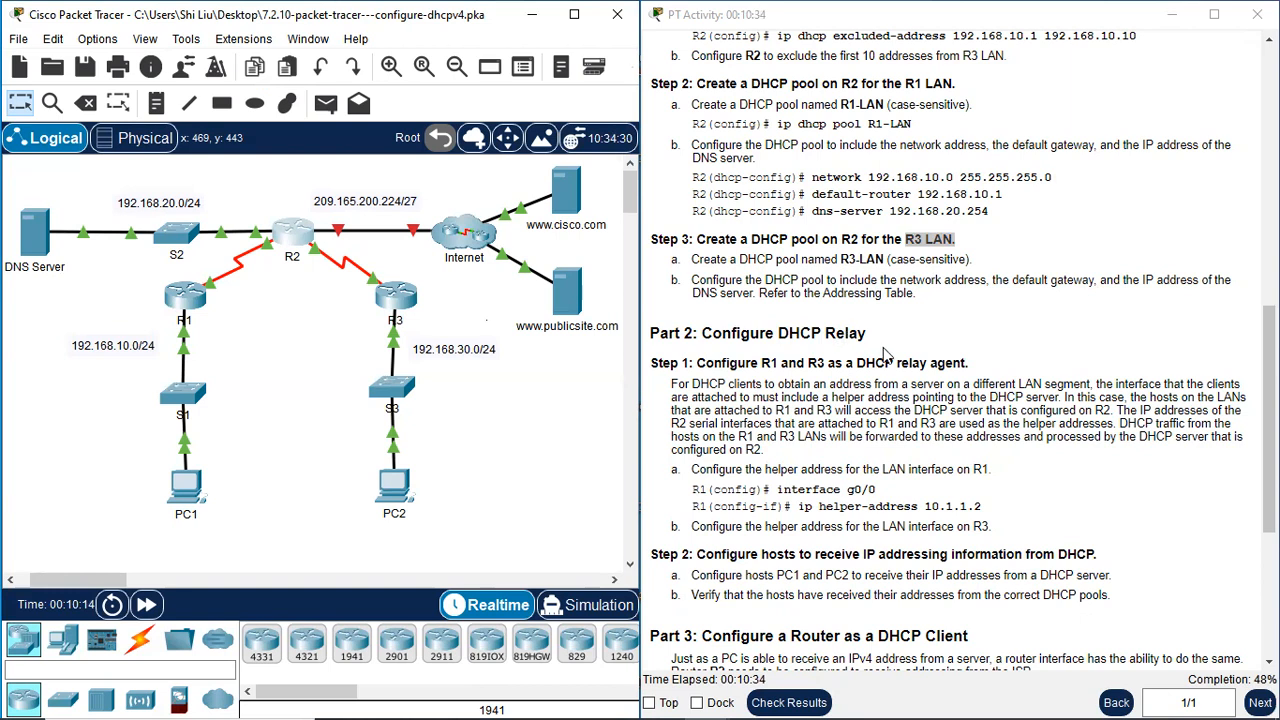
scroll(970, 341, down, 3)
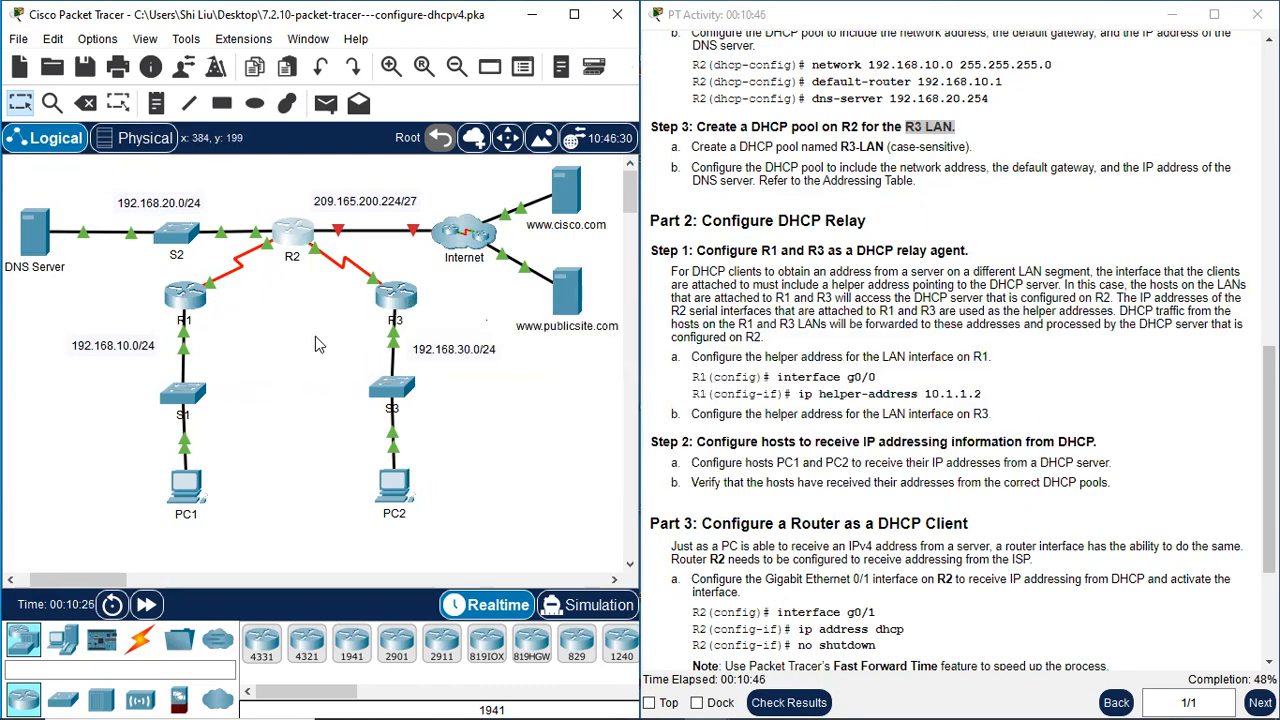
scroll(724, 305, down, 1)
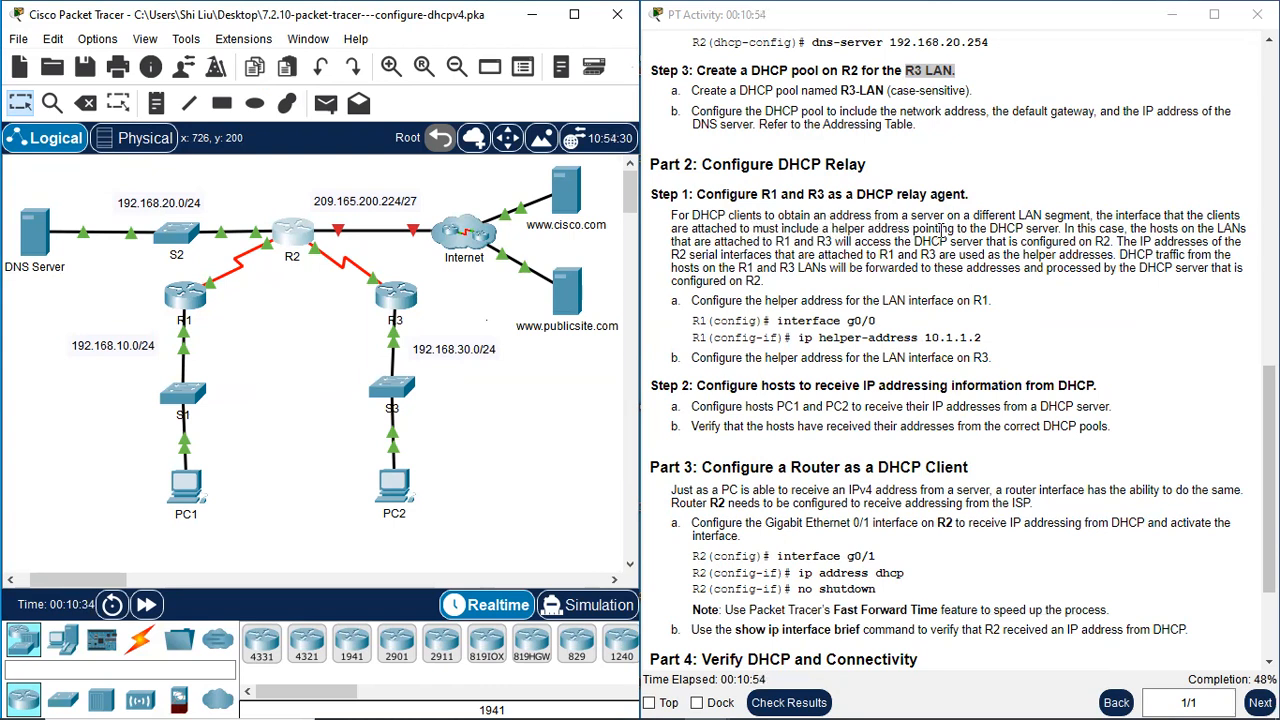
drag(700, 216, 752, 216)
drag(145, 461, 448, 560)
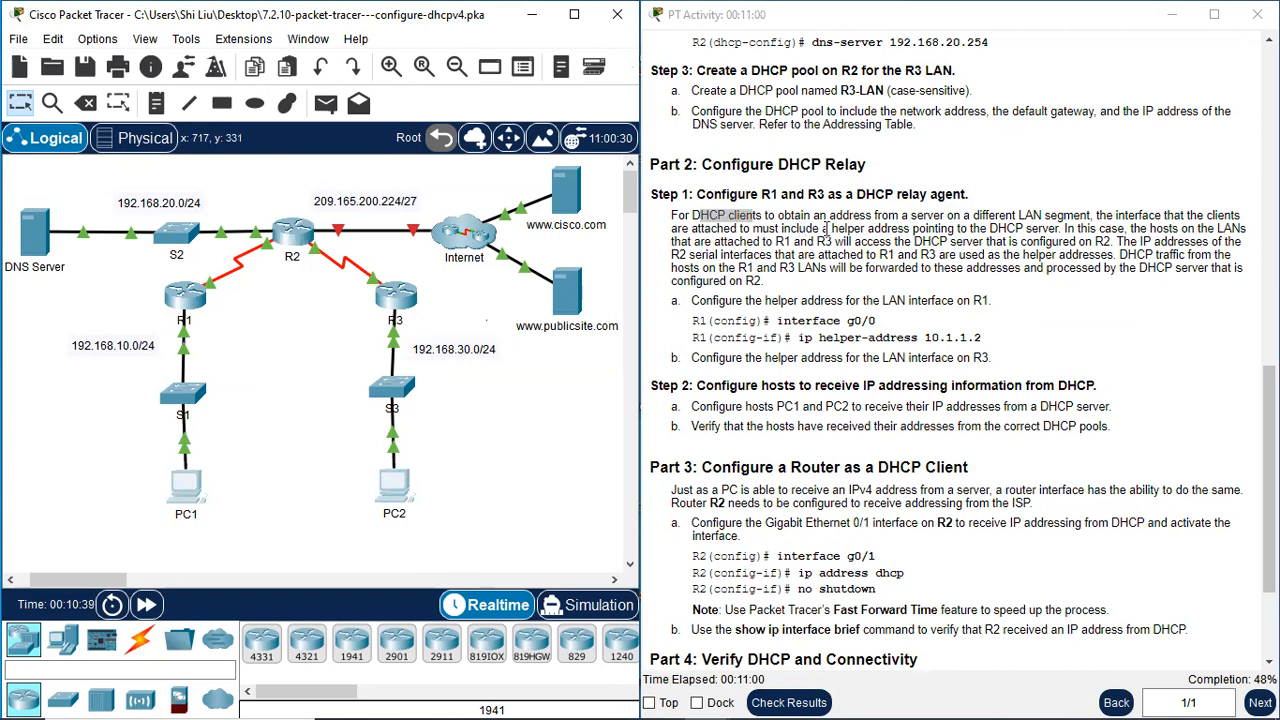
drag(913, 215, 946, 215)
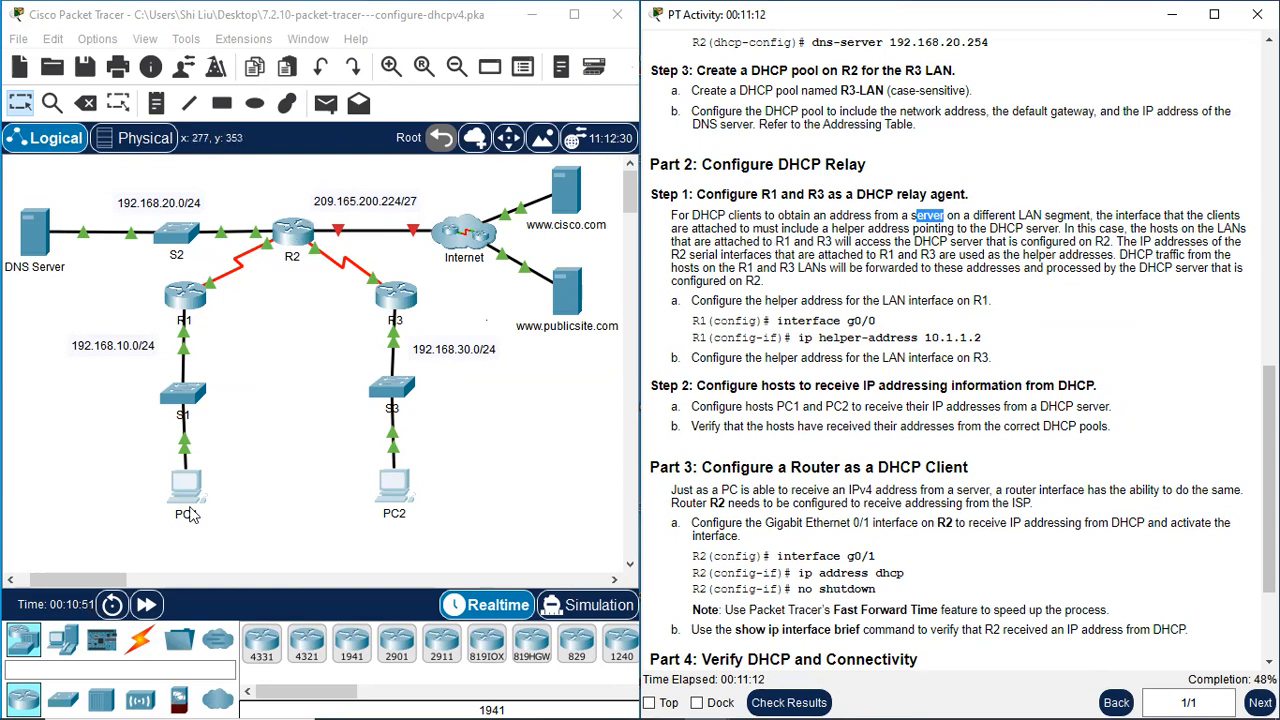
click(224, 470)
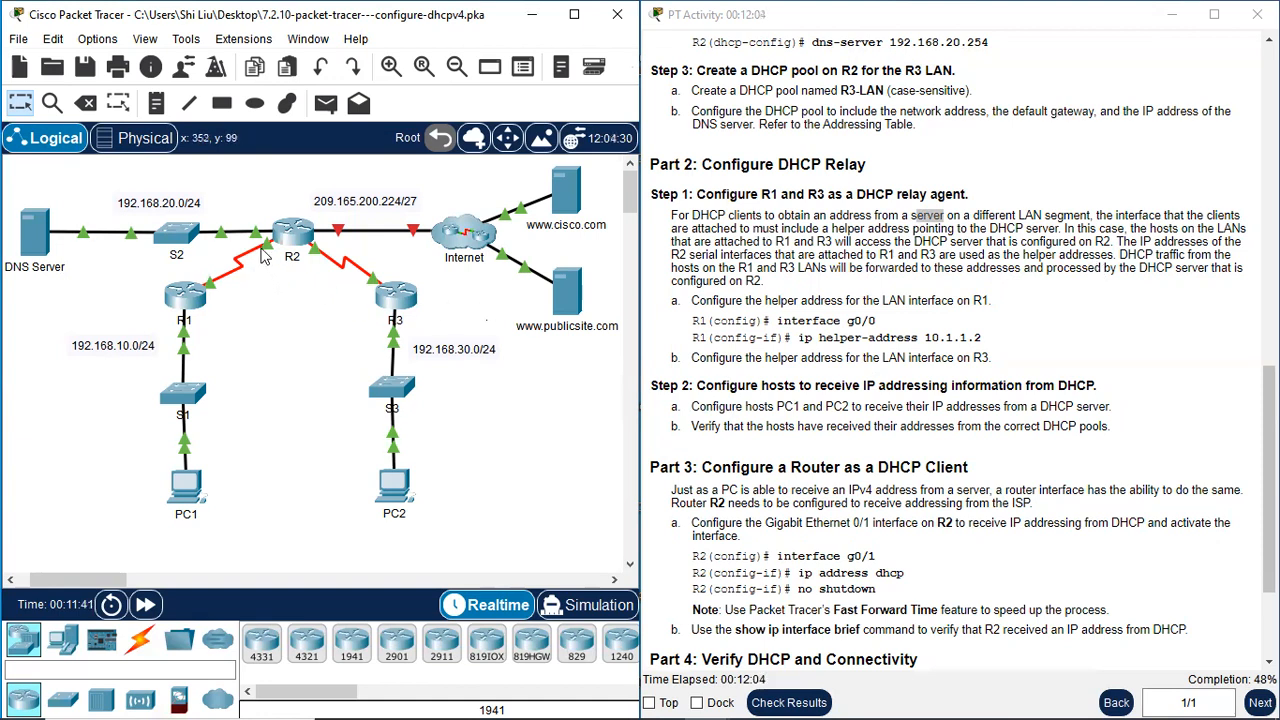
drag(222, 245, 359, 260)
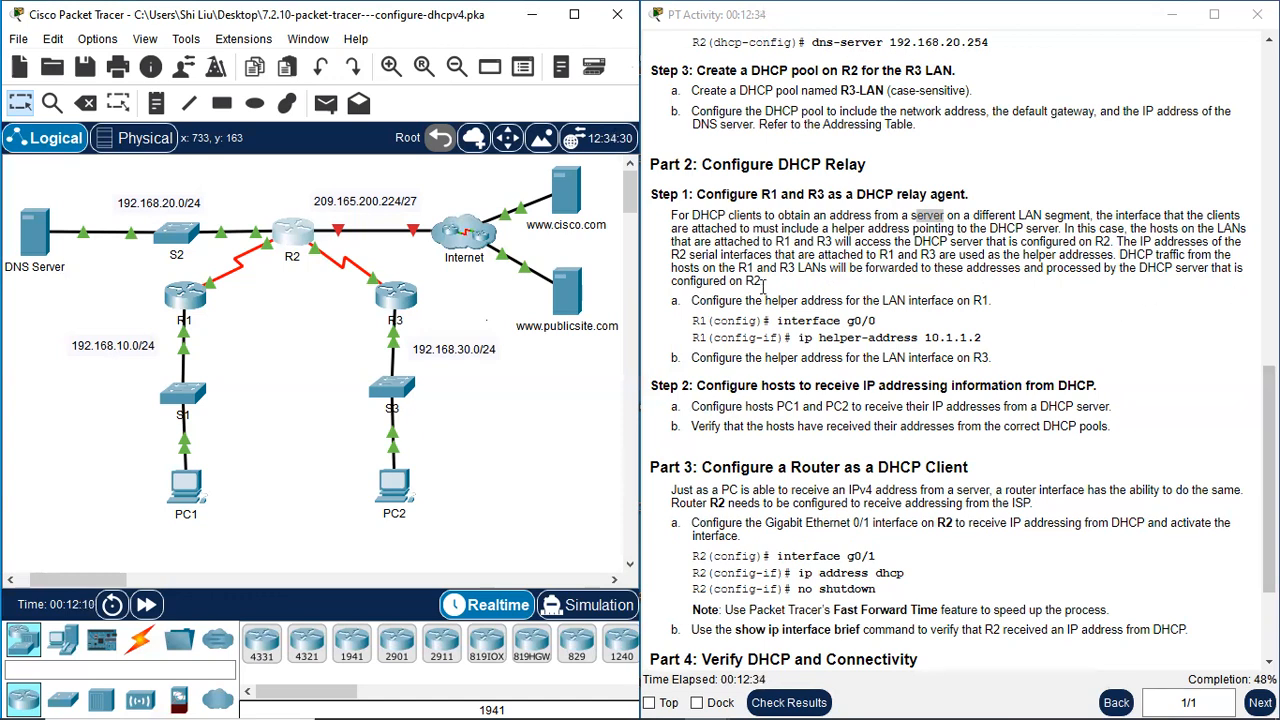
scroll(1066, 284, down, 2)
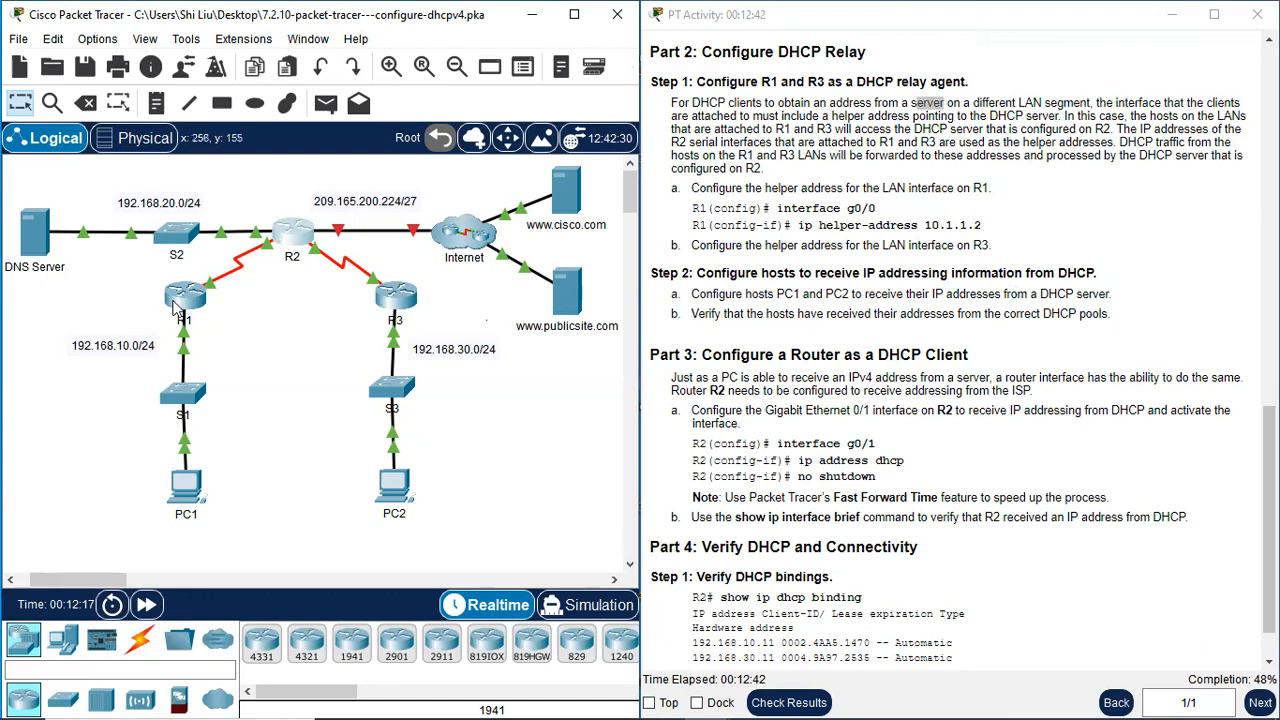
Turn on always showing port labels in the logical workspace through the preferences
click(97, 38)
key(Escape)
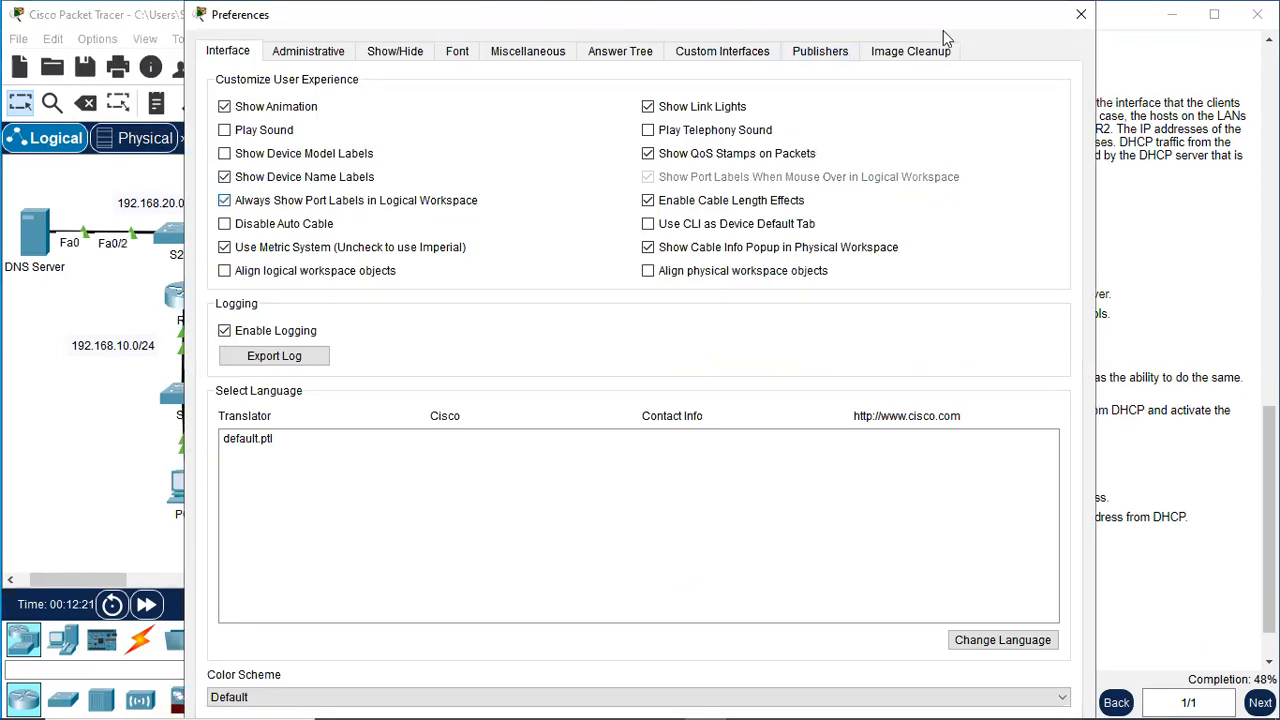
click(1081, 14)
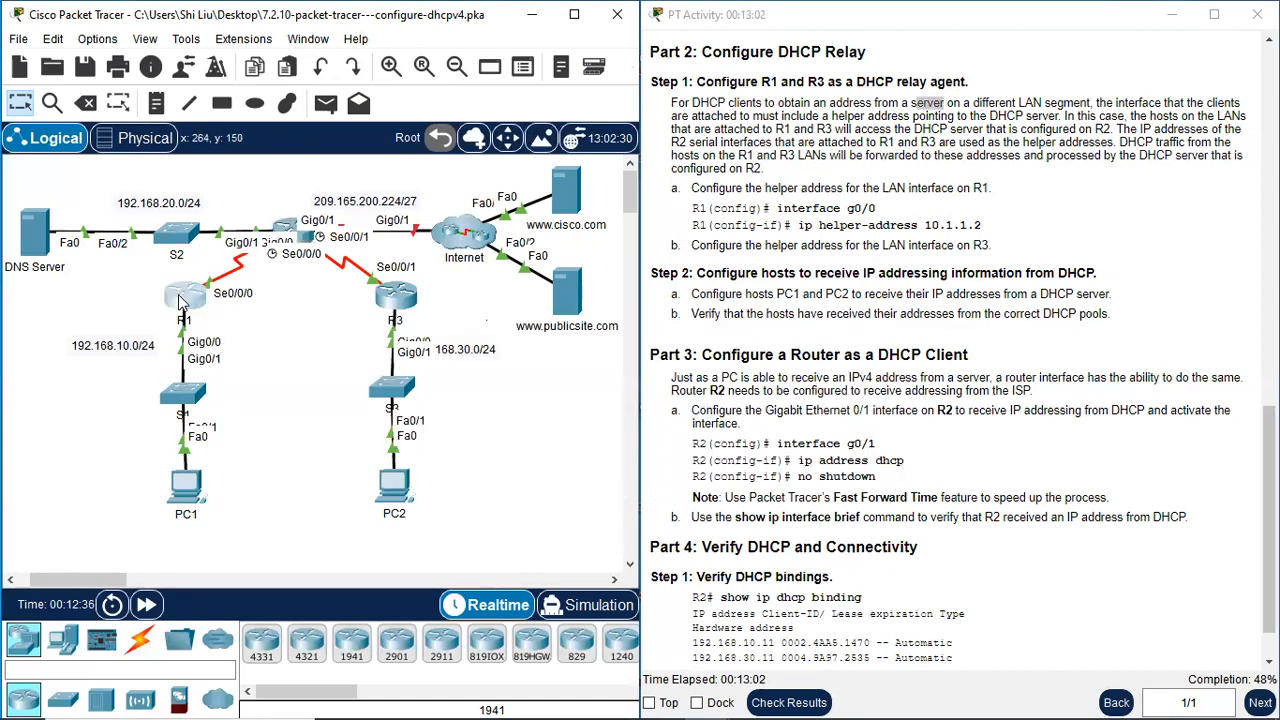
Open R1's command line and enter configuration mode for interface g0/0
click(180, 300)
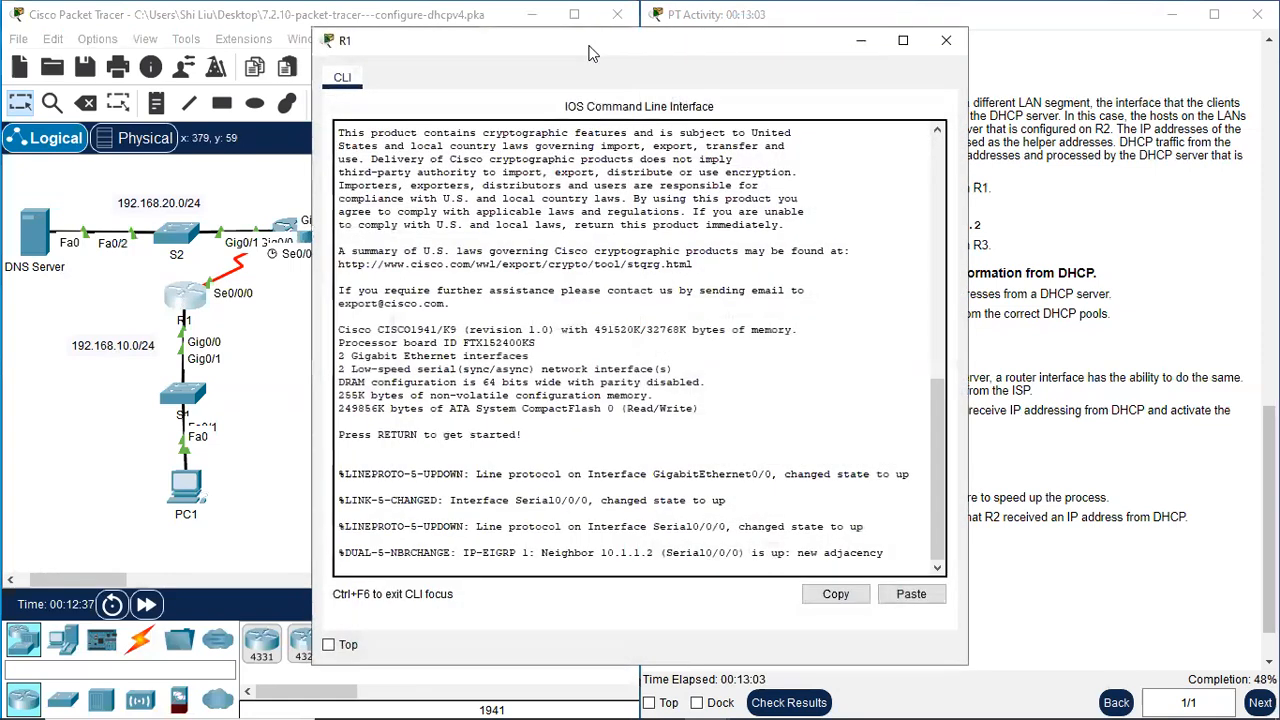
drag(590, 52, 282, 54)
key(Return)
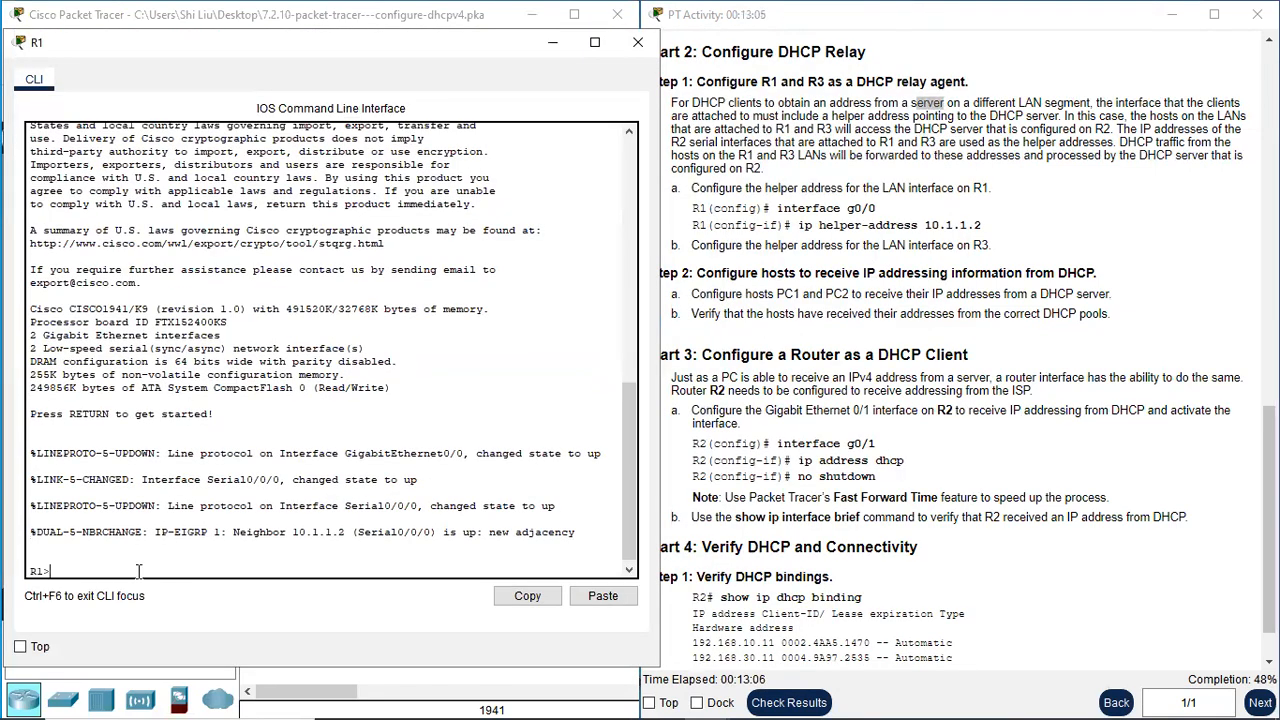
text(en)
key(Return)
text(conf)
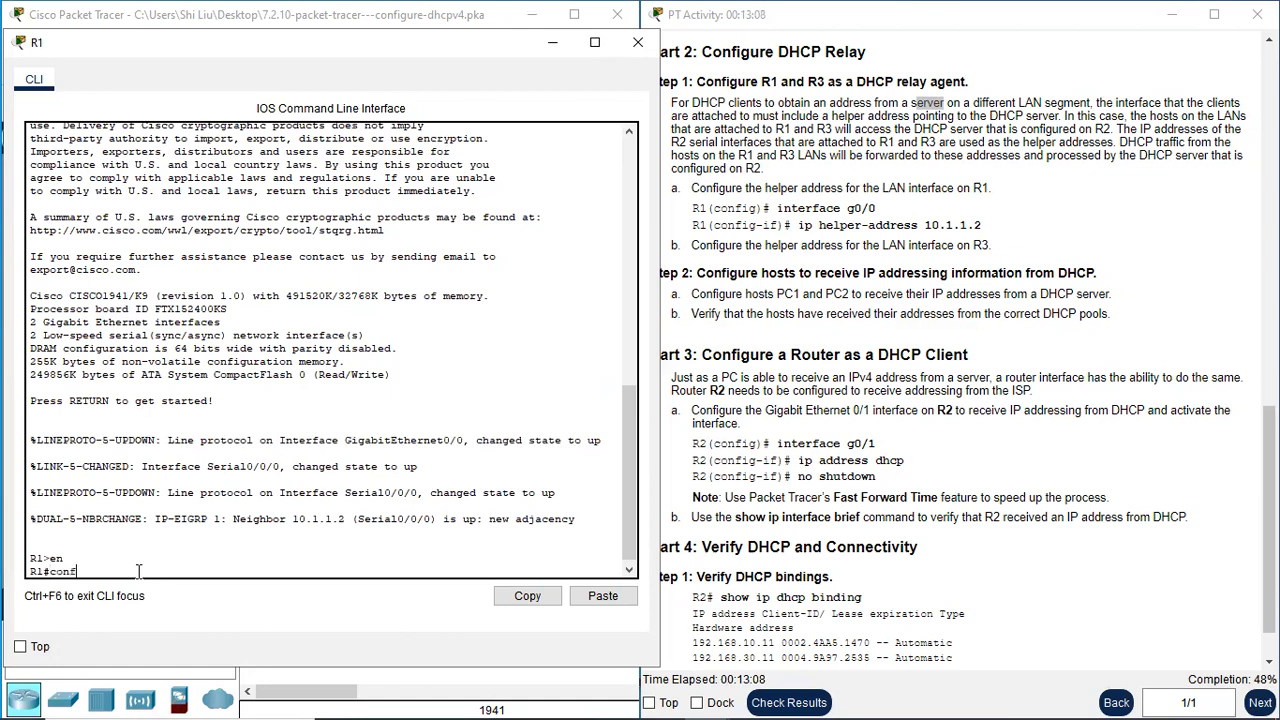
text( t)
key(Return)
text(int g0/0)
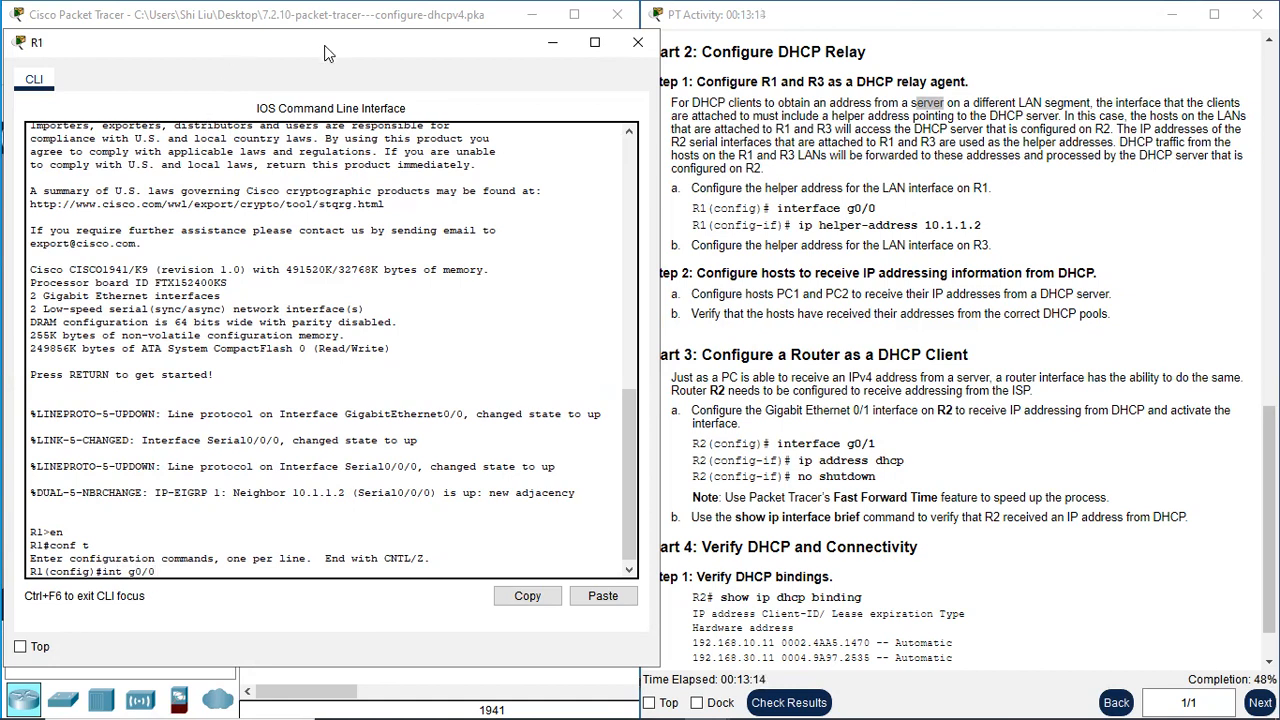
drag(324, 52, 312, 74)
key(Return)
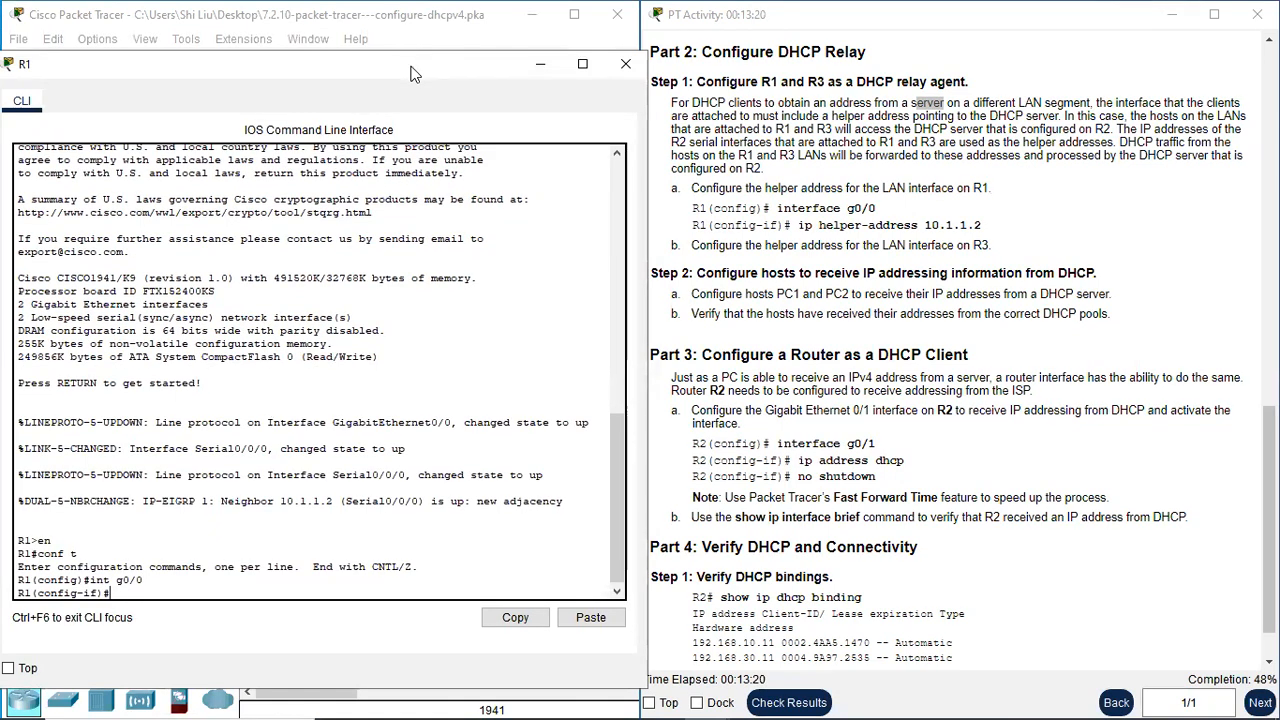
Check R2's serial address for the R1 link, set R1's g0/0 helper address to 10.1.1.2, and close R1's command line
drag(409, 75, 343, 479)
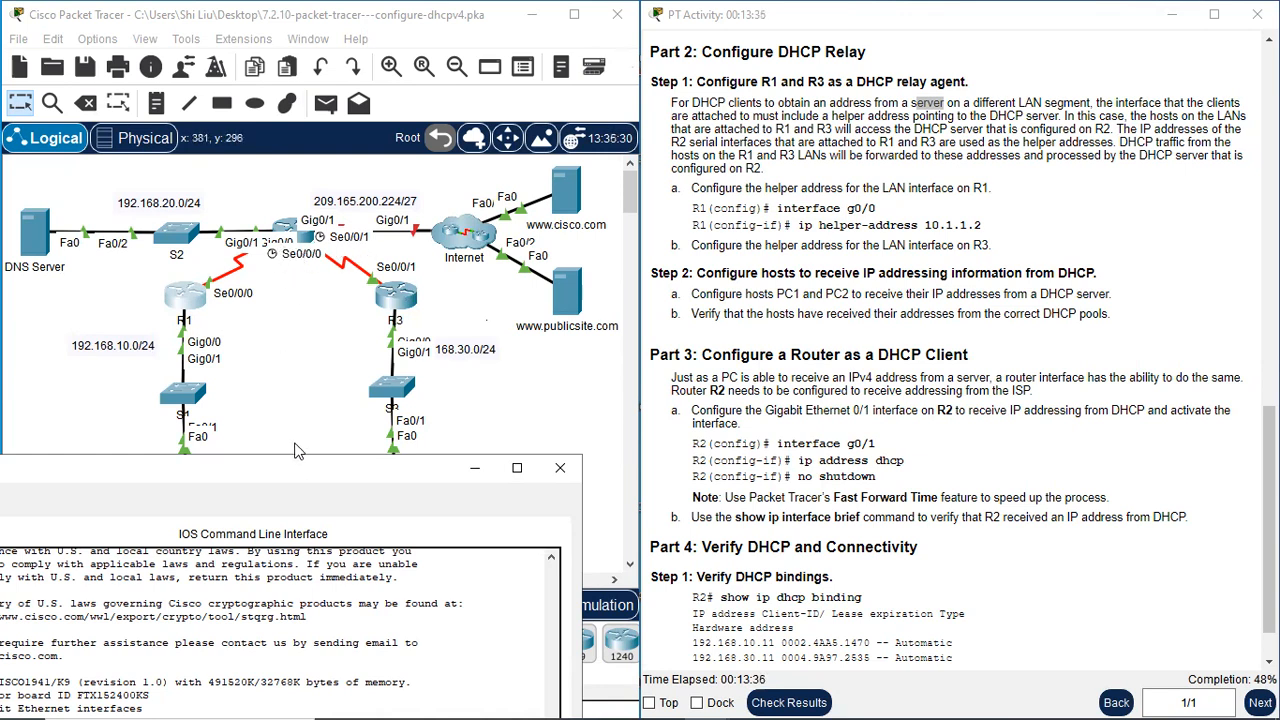
drag(300, 471, 316, 433)
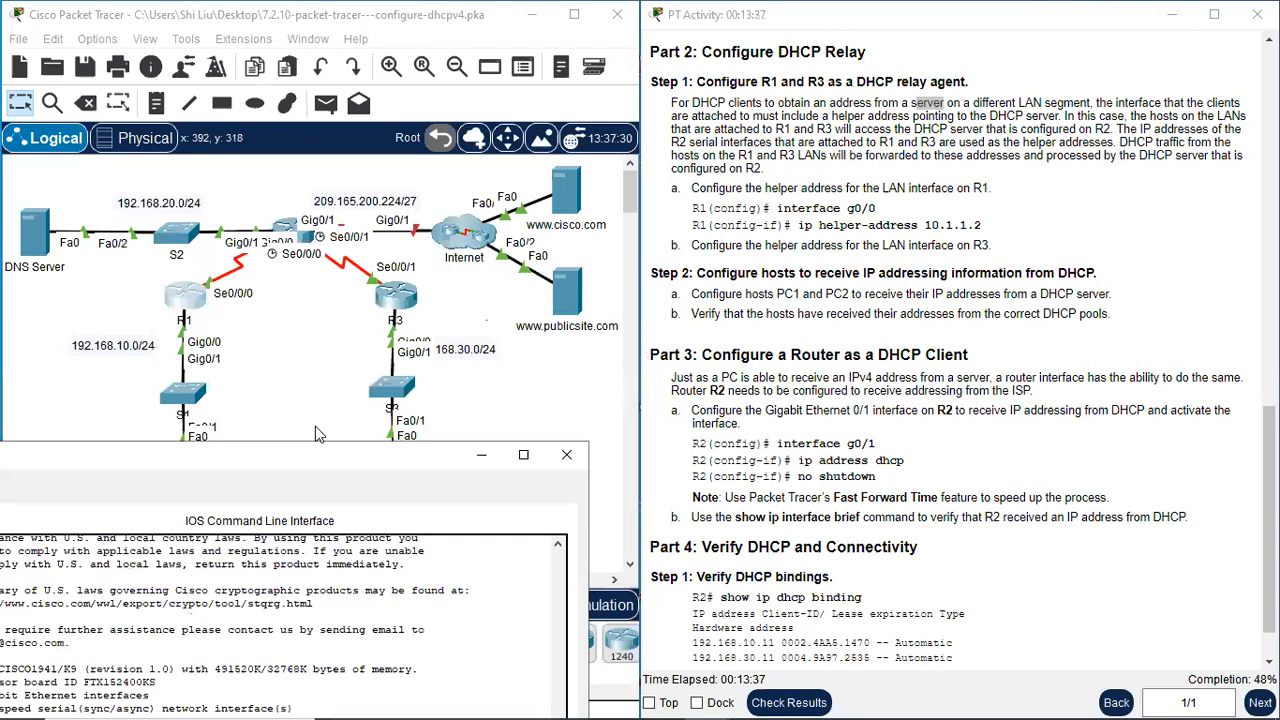
drag(330, 462, 395, 48)
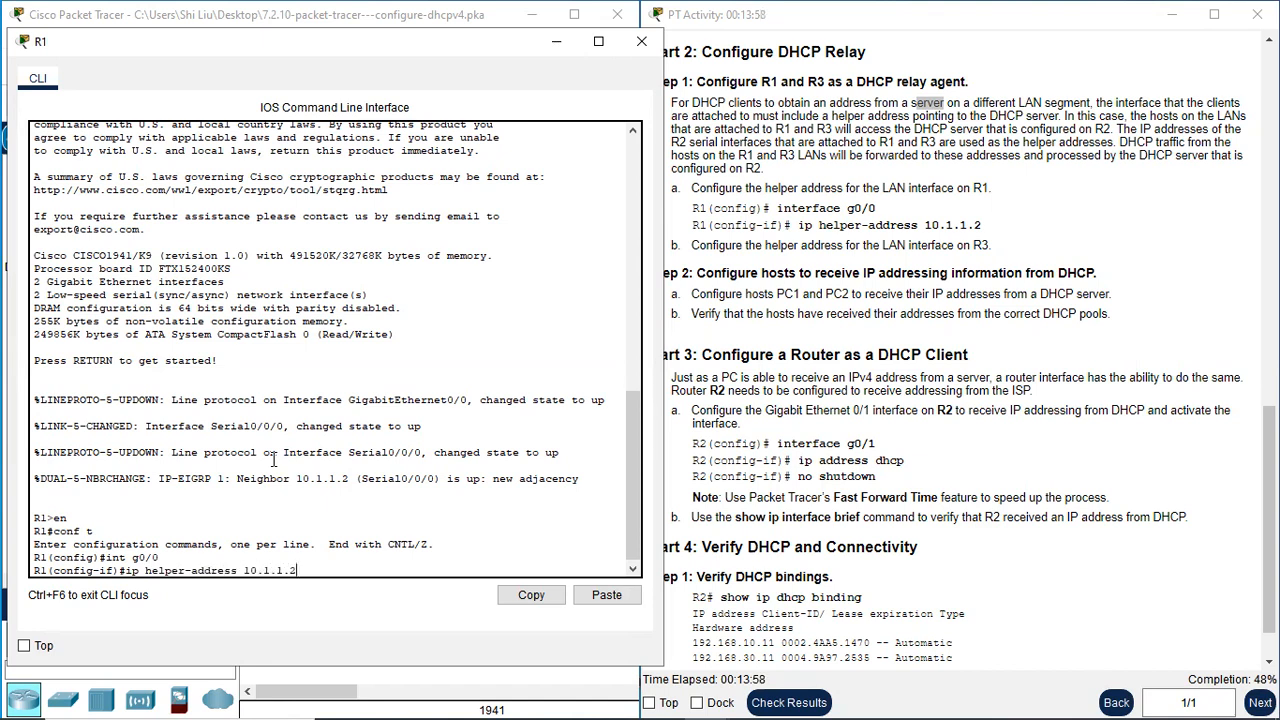
click(915, 226)
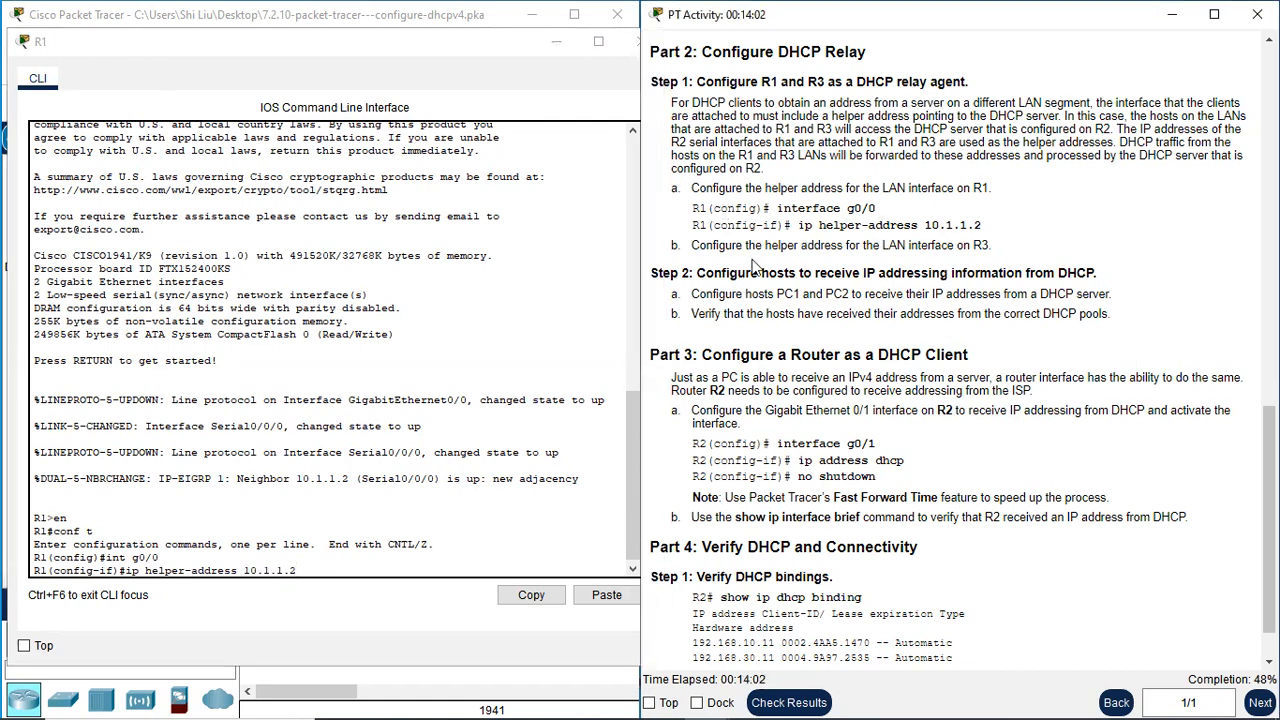
scroll(757, 268, up, 12)
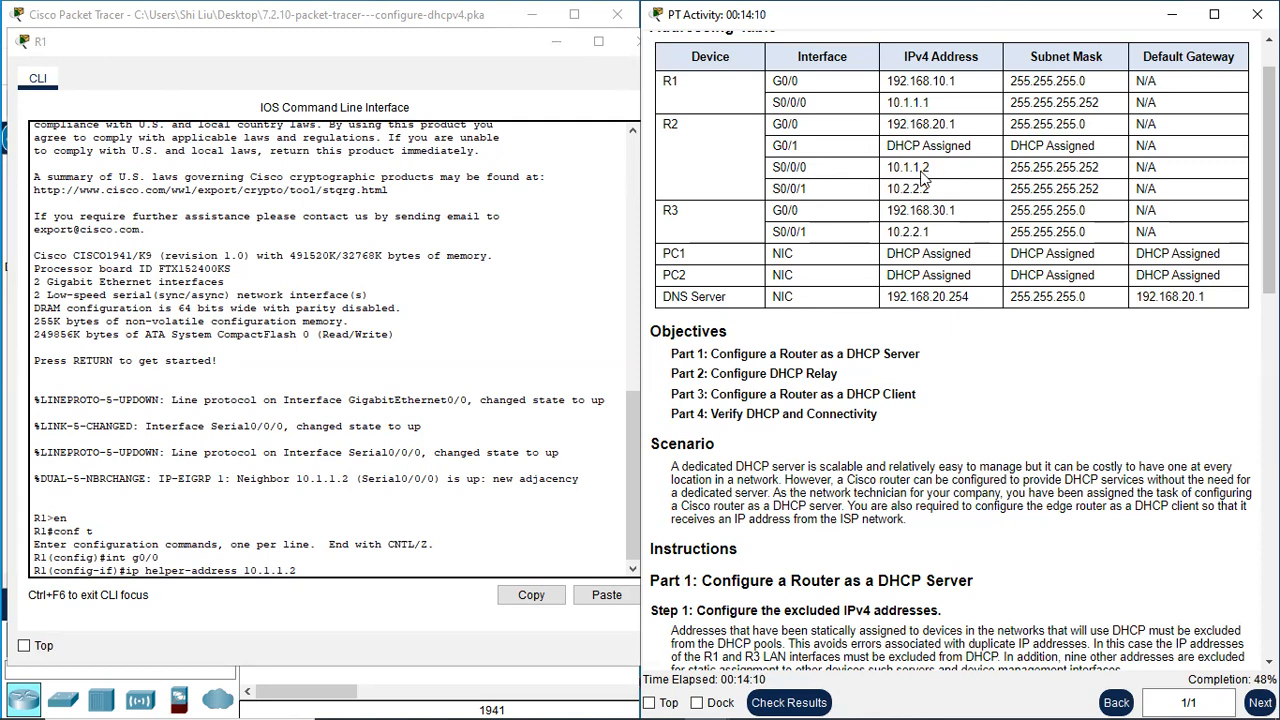
click(313, 569)
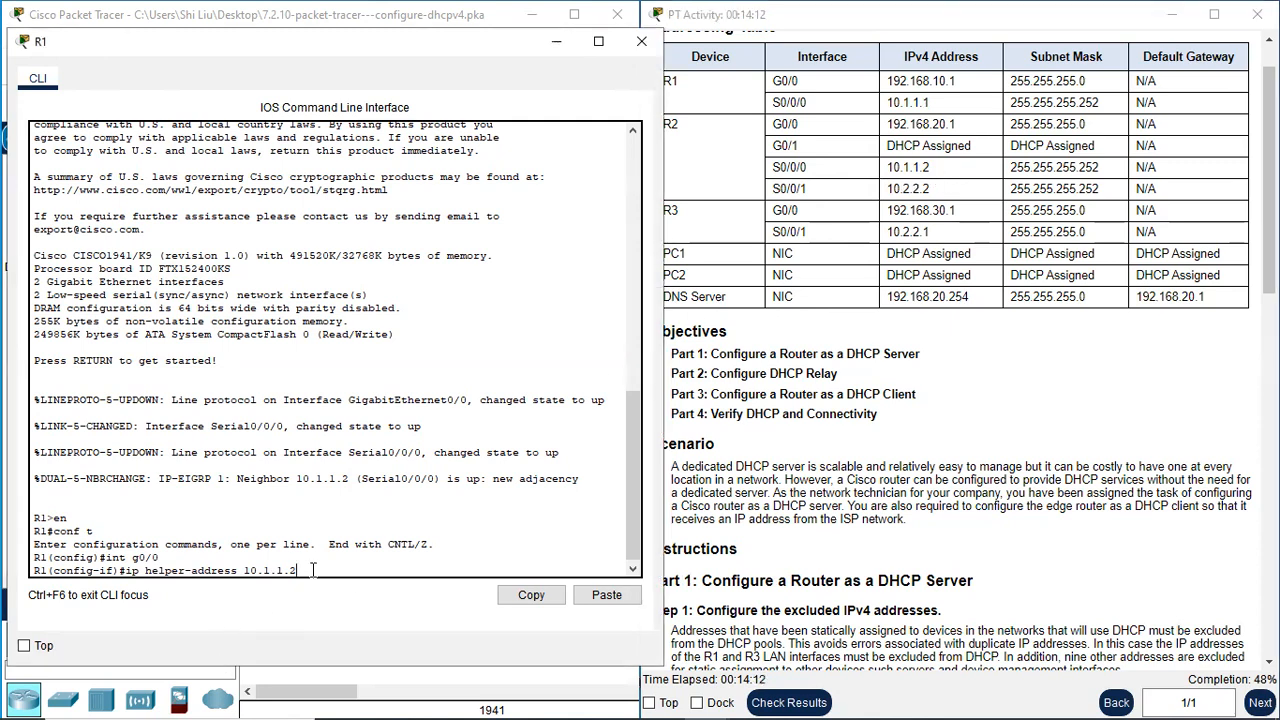
key(Return)
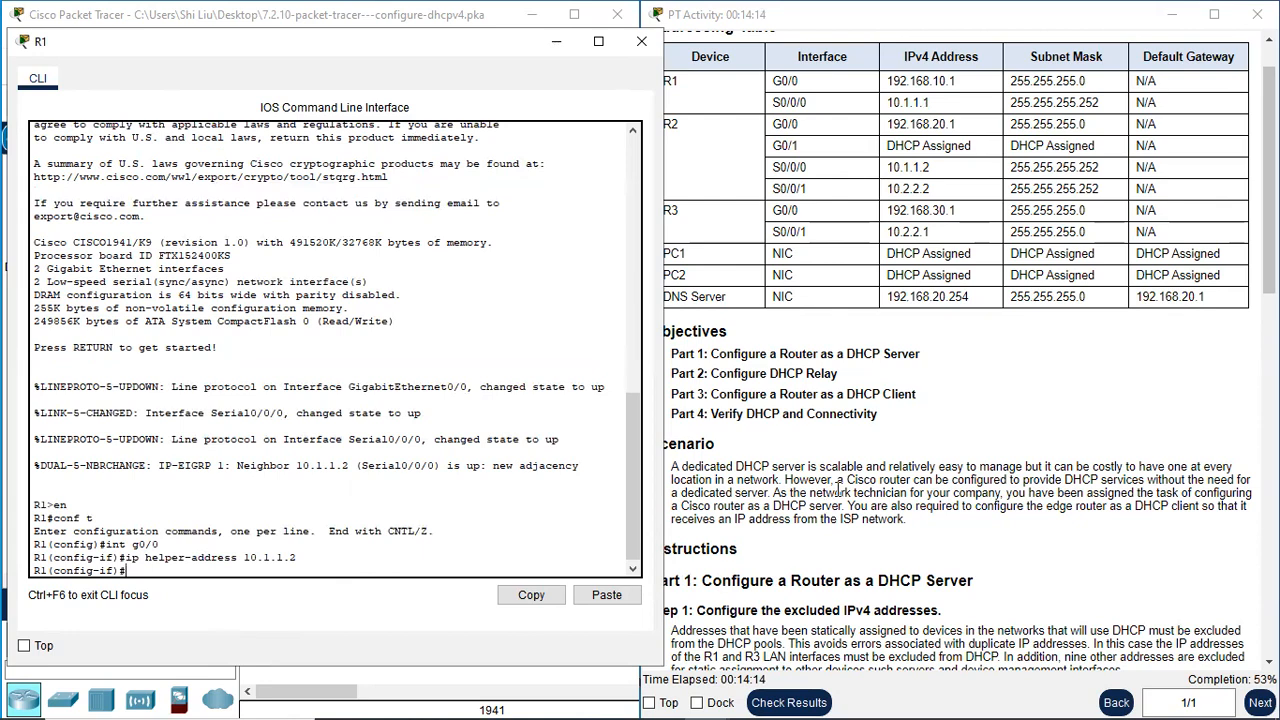
scroll(1003, 487, down, 5)
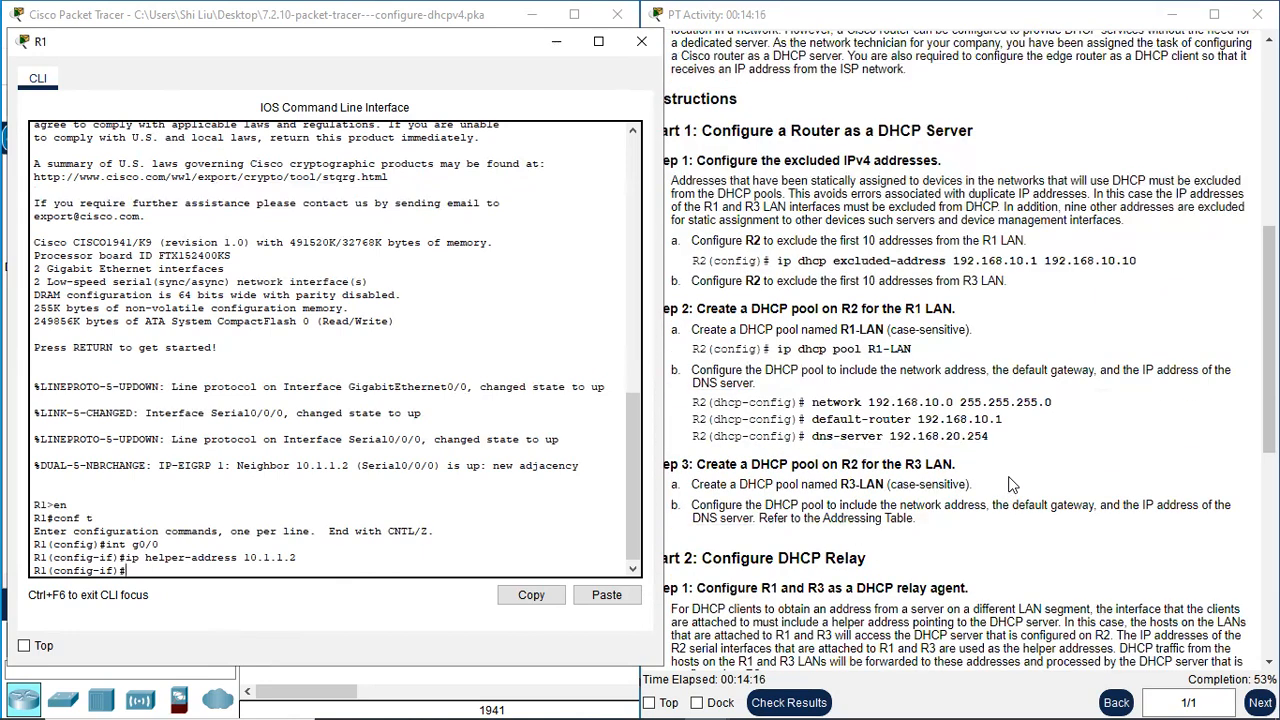
click(641, 43)
Open R3's command line and enter configuration mode for interface g0/0
scroll(943, 451, down, 2)
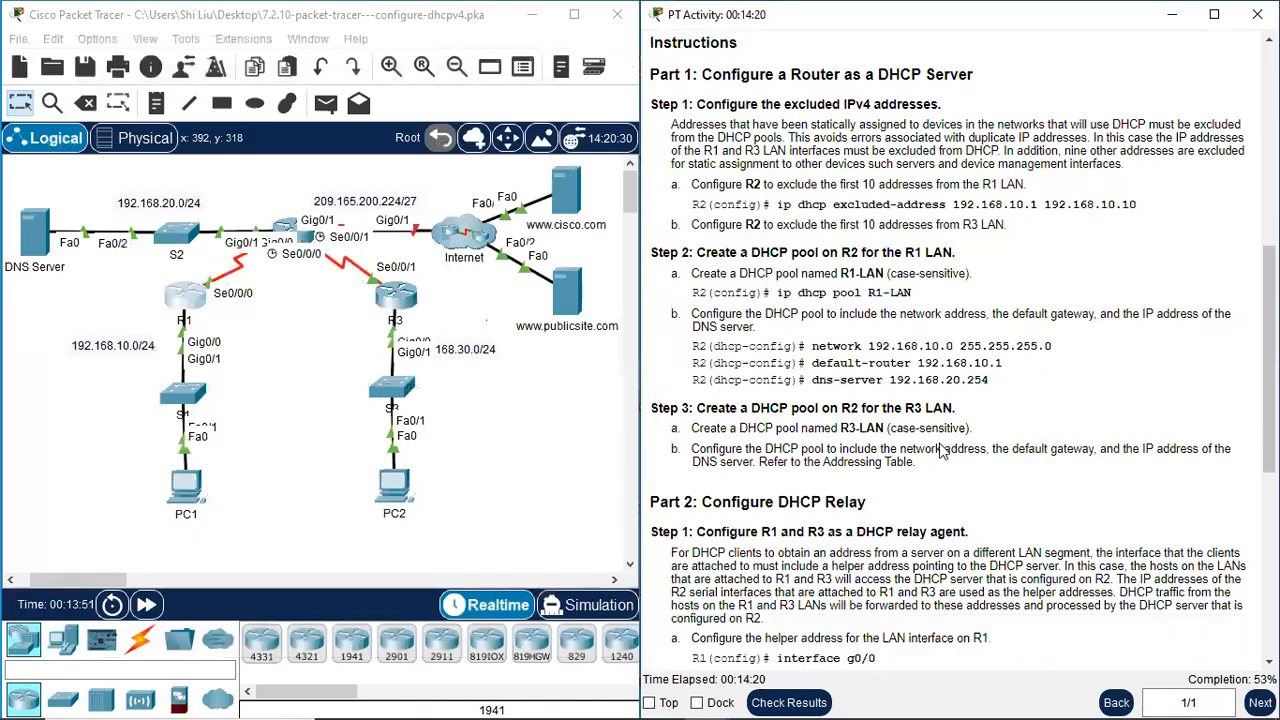
scroll(943, 451, down, 3)
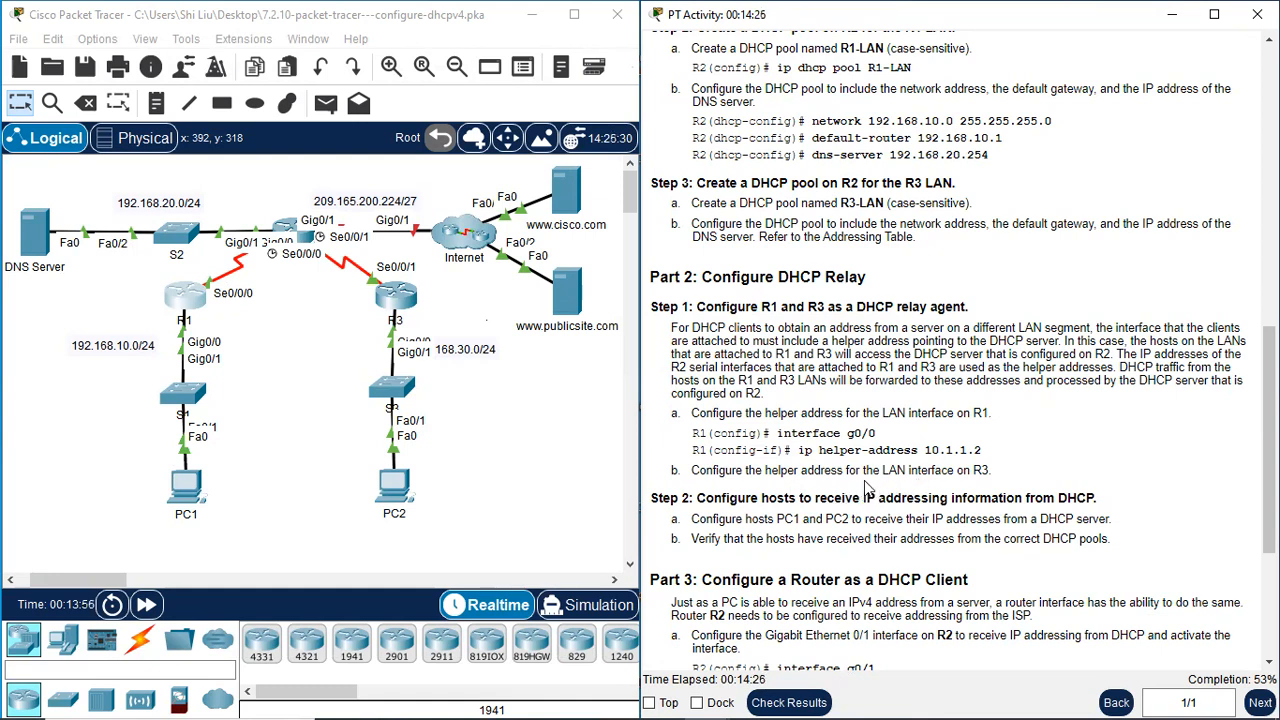
click(395, 303)
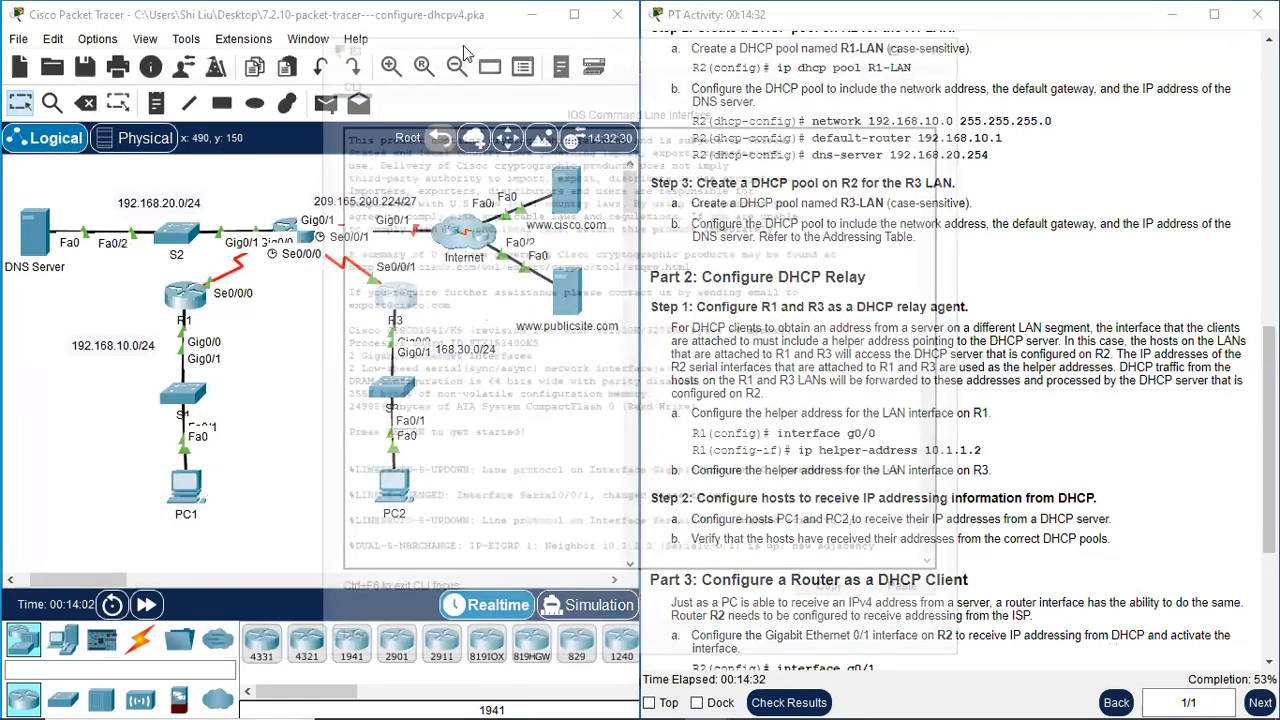
drag(477, 55, 834, 73)
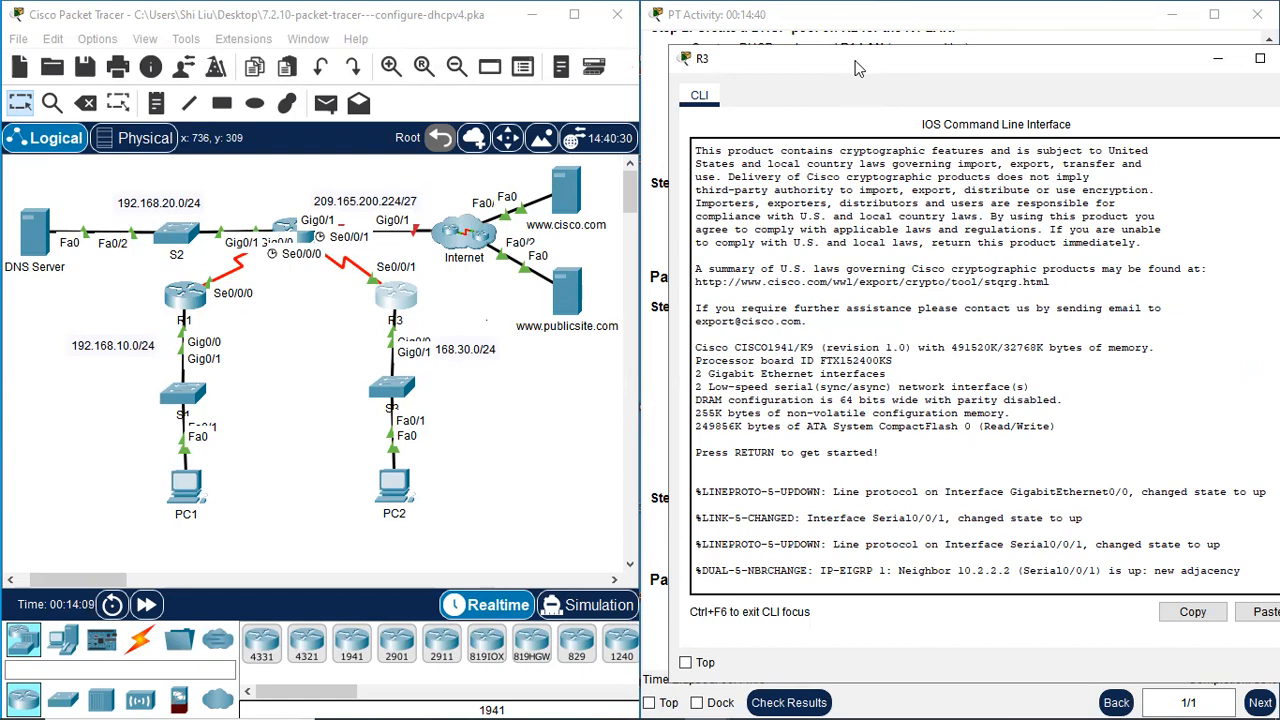
drag(205, 45, 200, 30)
key(Return)
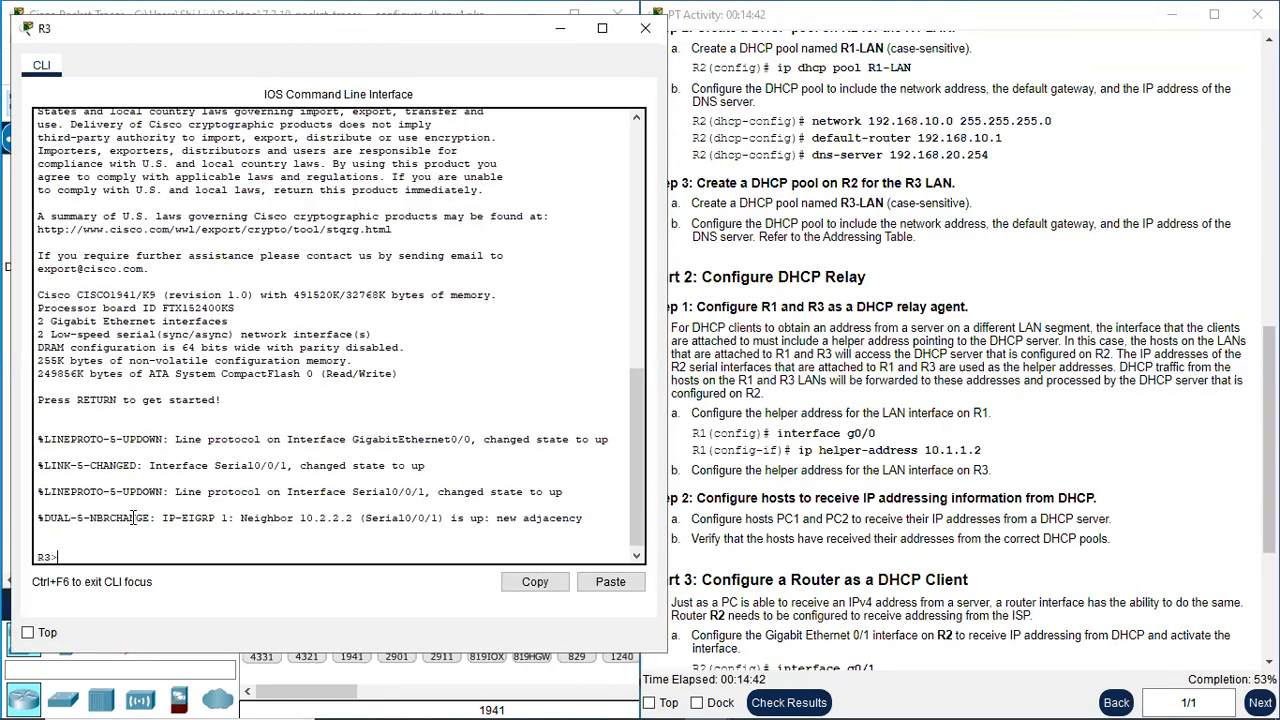
text(en)
key(Return)
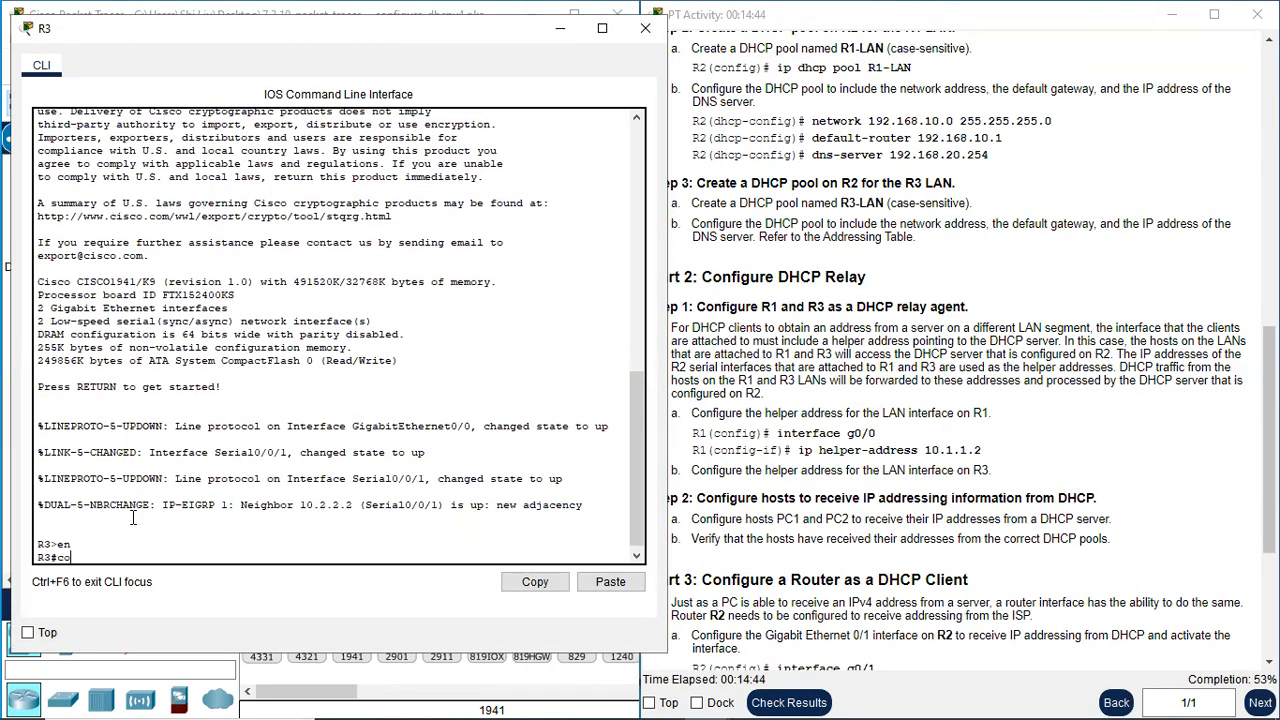
key(Return)
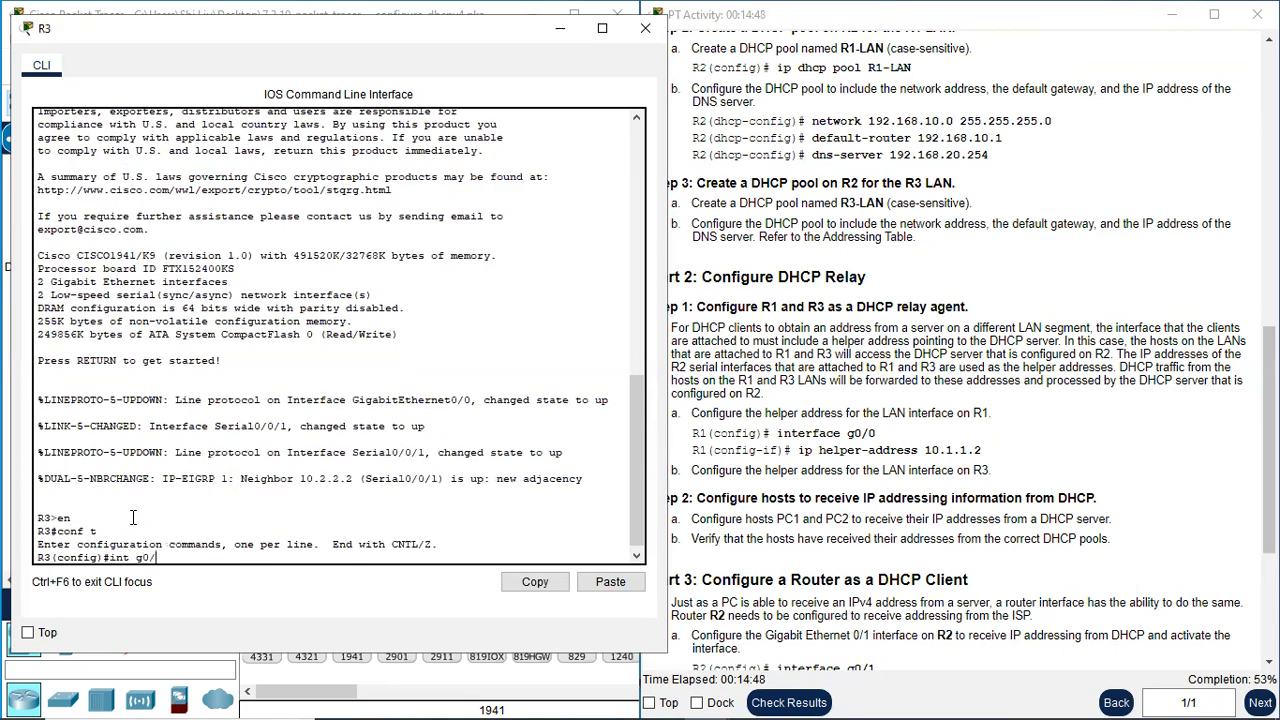
key(Return)
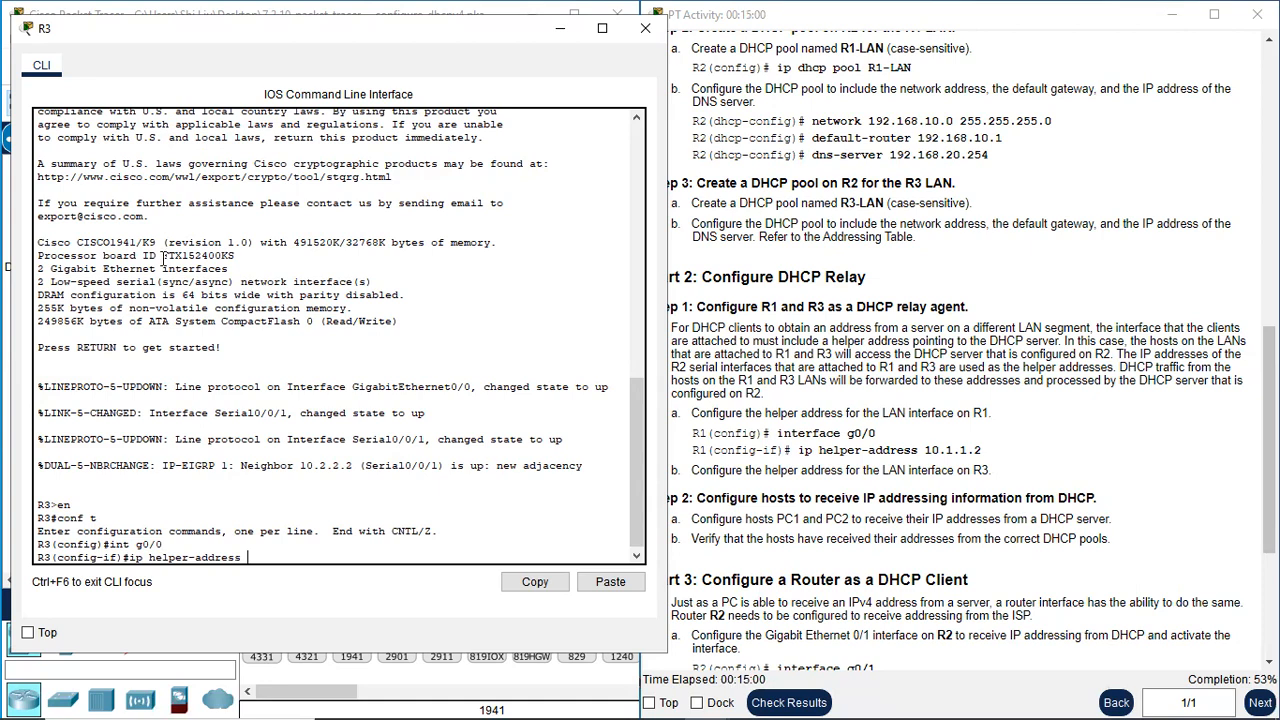
Look up R2's S0/0/1 address, set R3's g0/0 helper address to 10.2.2.2, and close R3's command line
drag(459, 39, 388, 460)
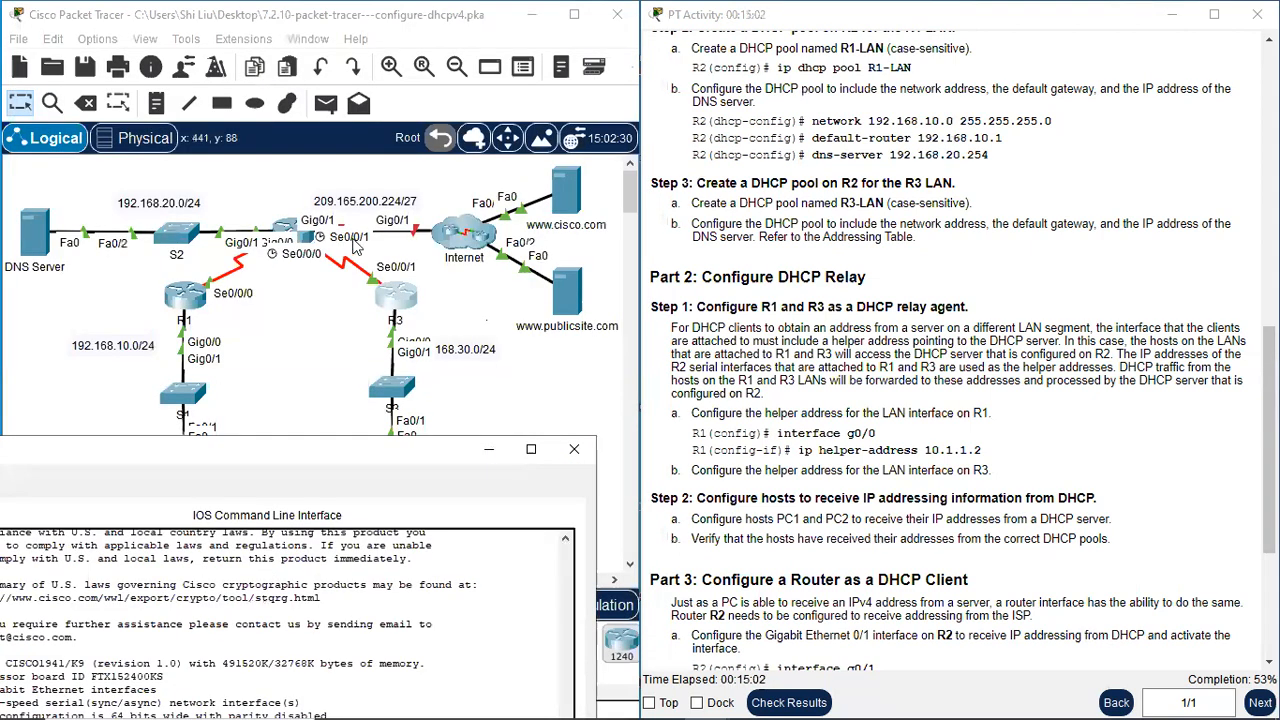
scroll(782, 300, up, 10)
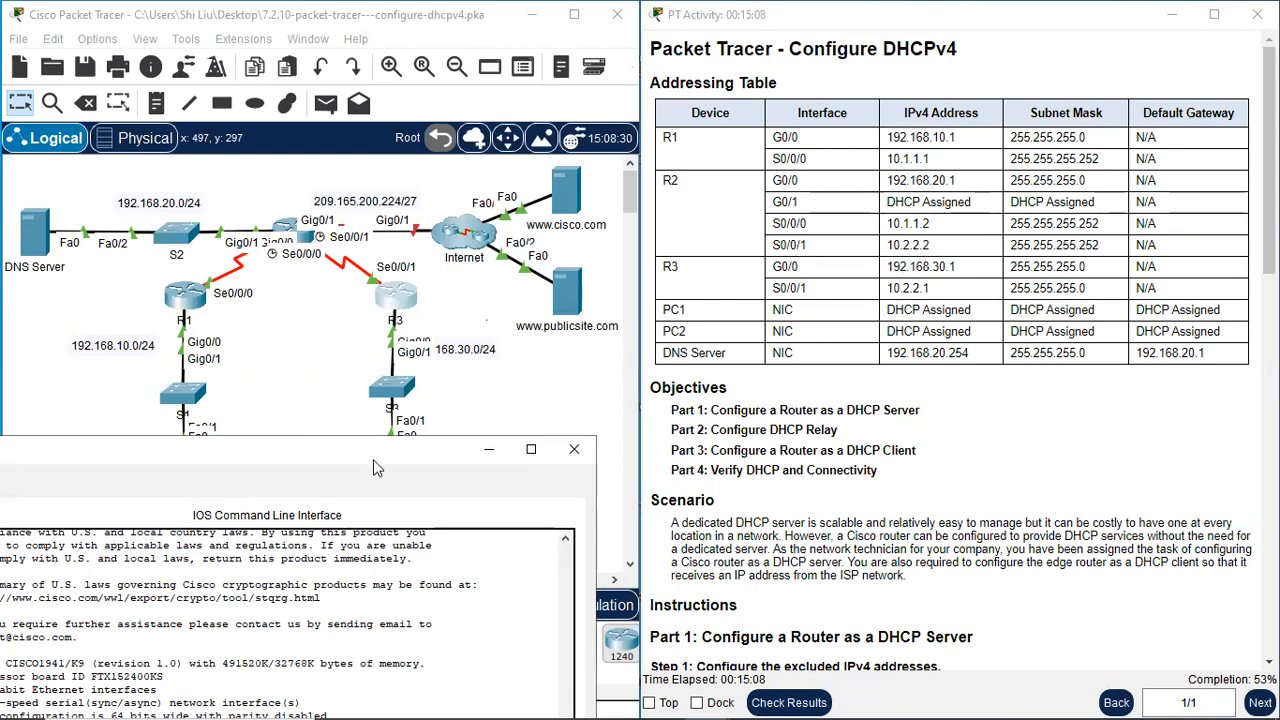
drag(385, 440, 436, 14)
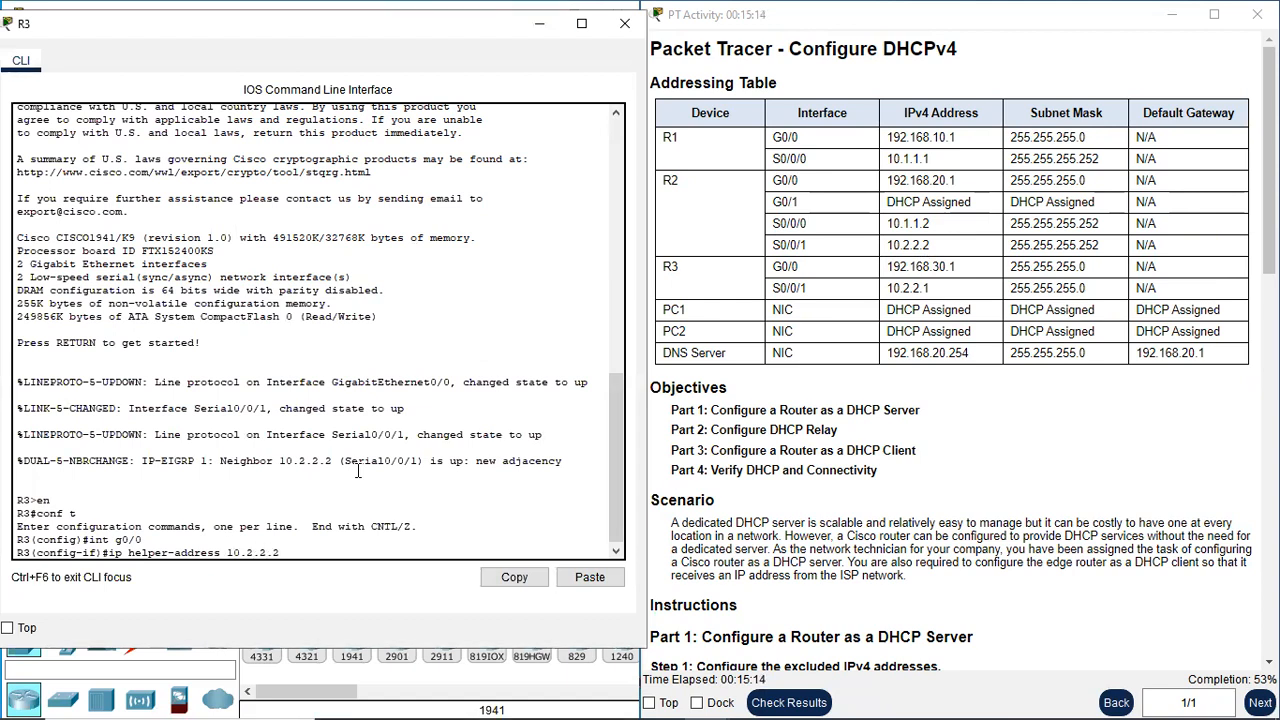
key(Return)
key(Return)
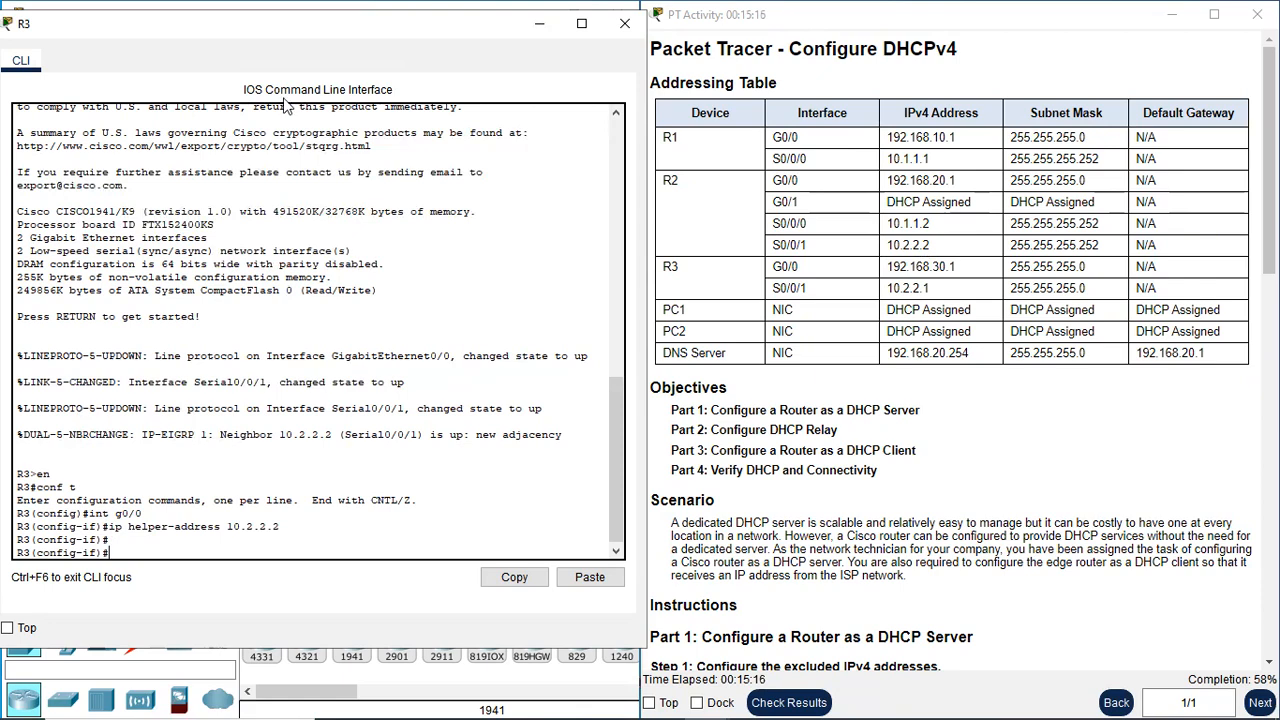
click(622, 26)
Turn off always showing port labels in the logical workspace through the preferences
scroll(905, 487, down, 10)
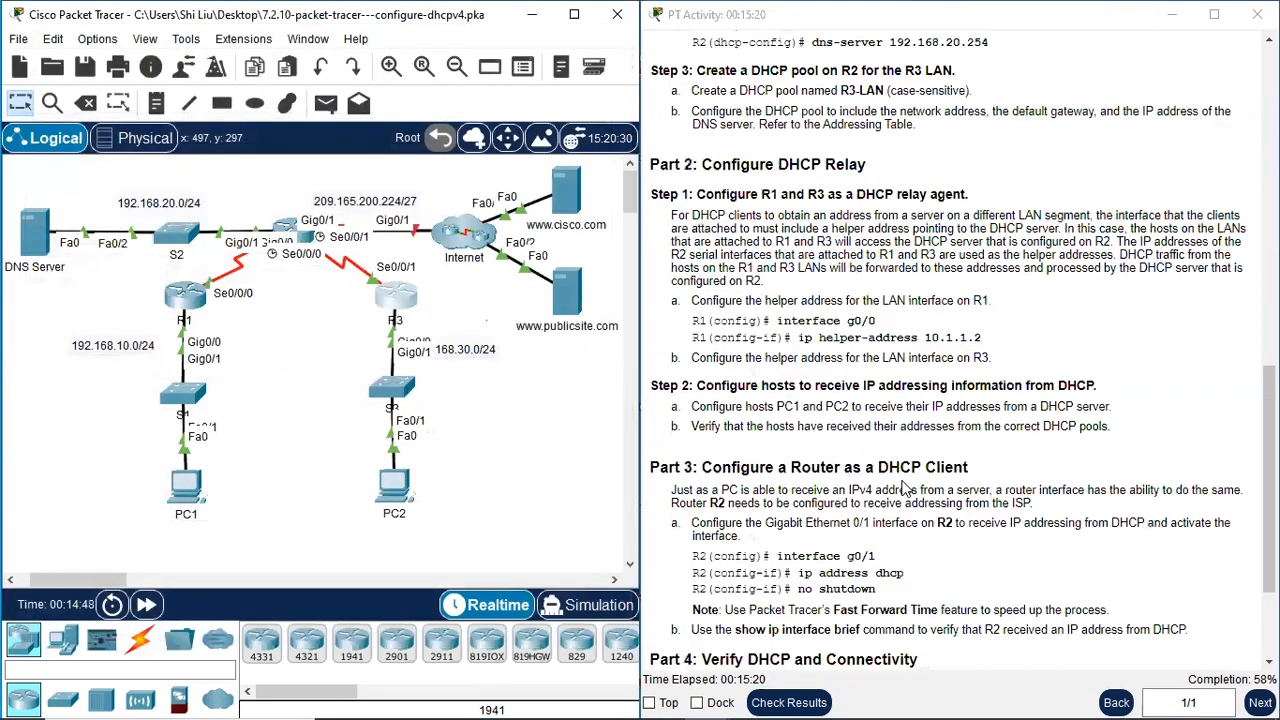
scroll(912, 476, down, 1)
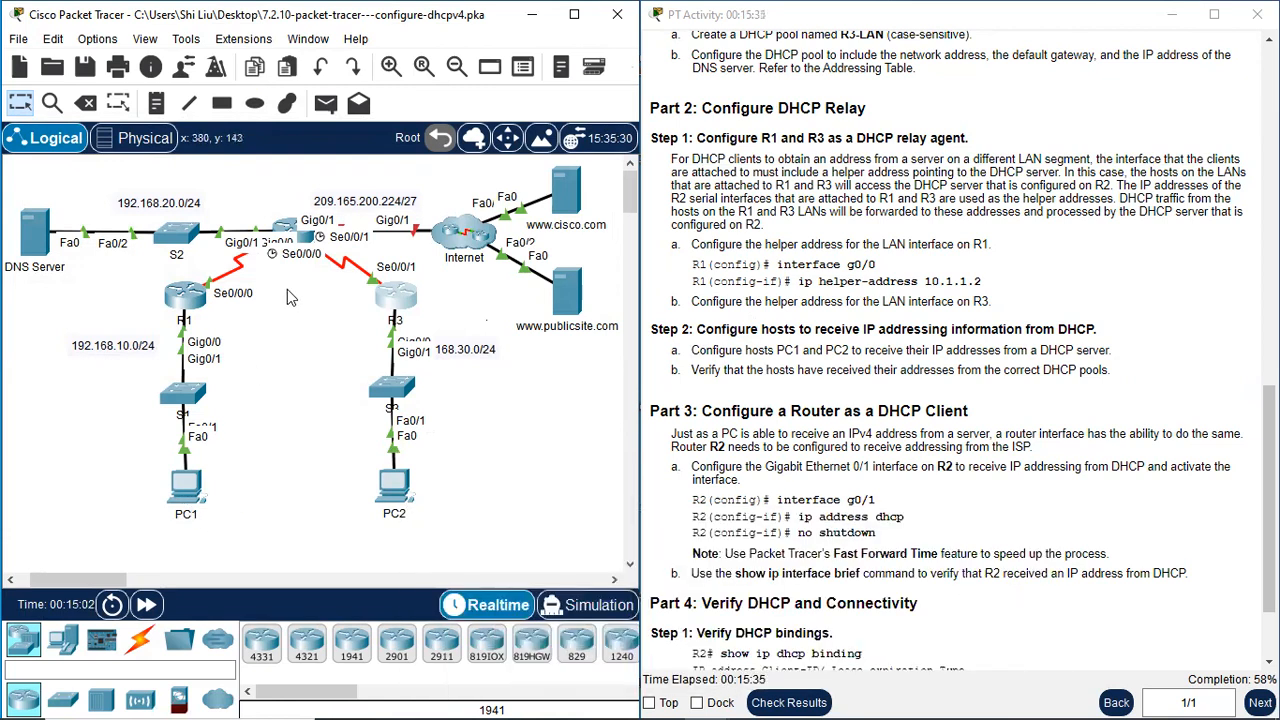
click(98, 40)
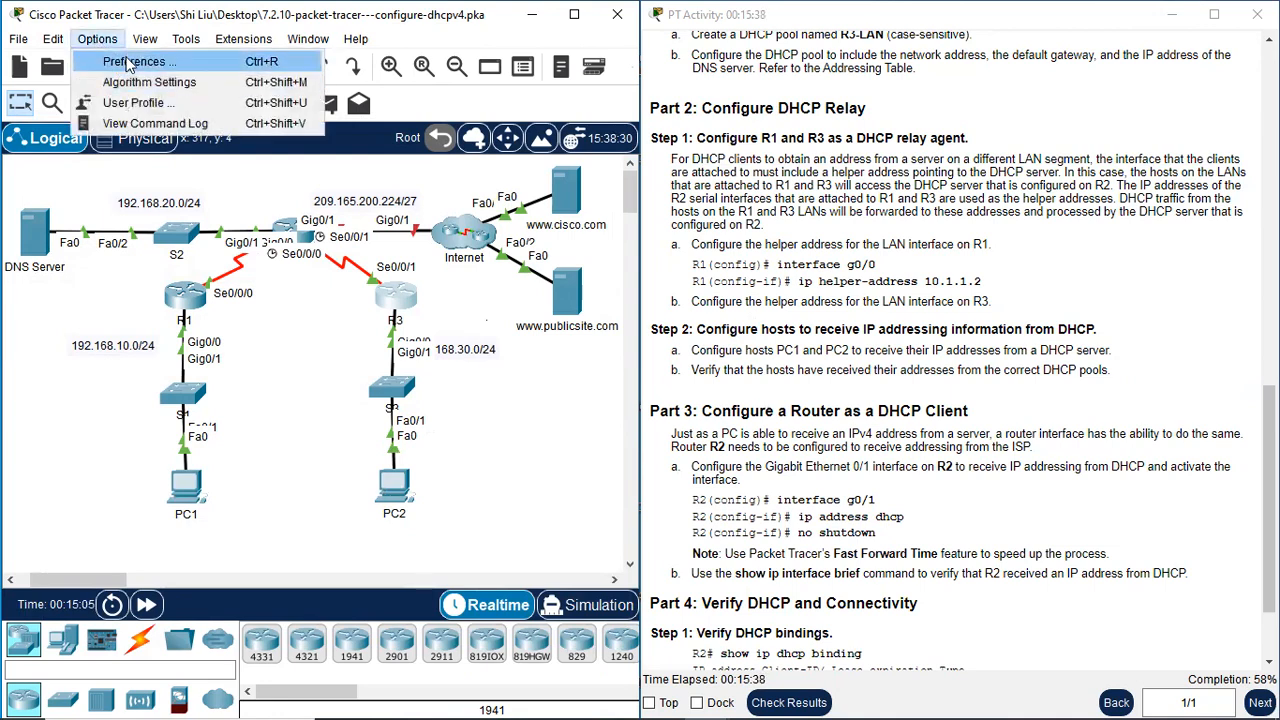
click(130, 62)
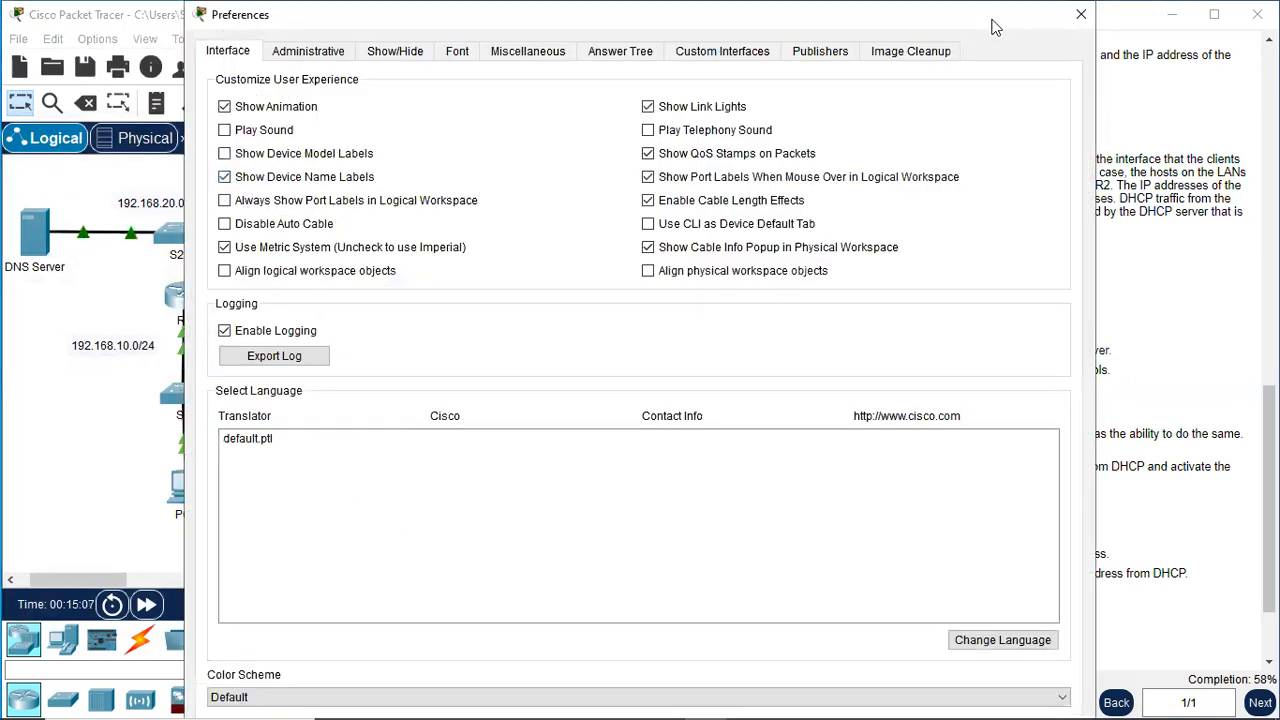
click(1081, 14)
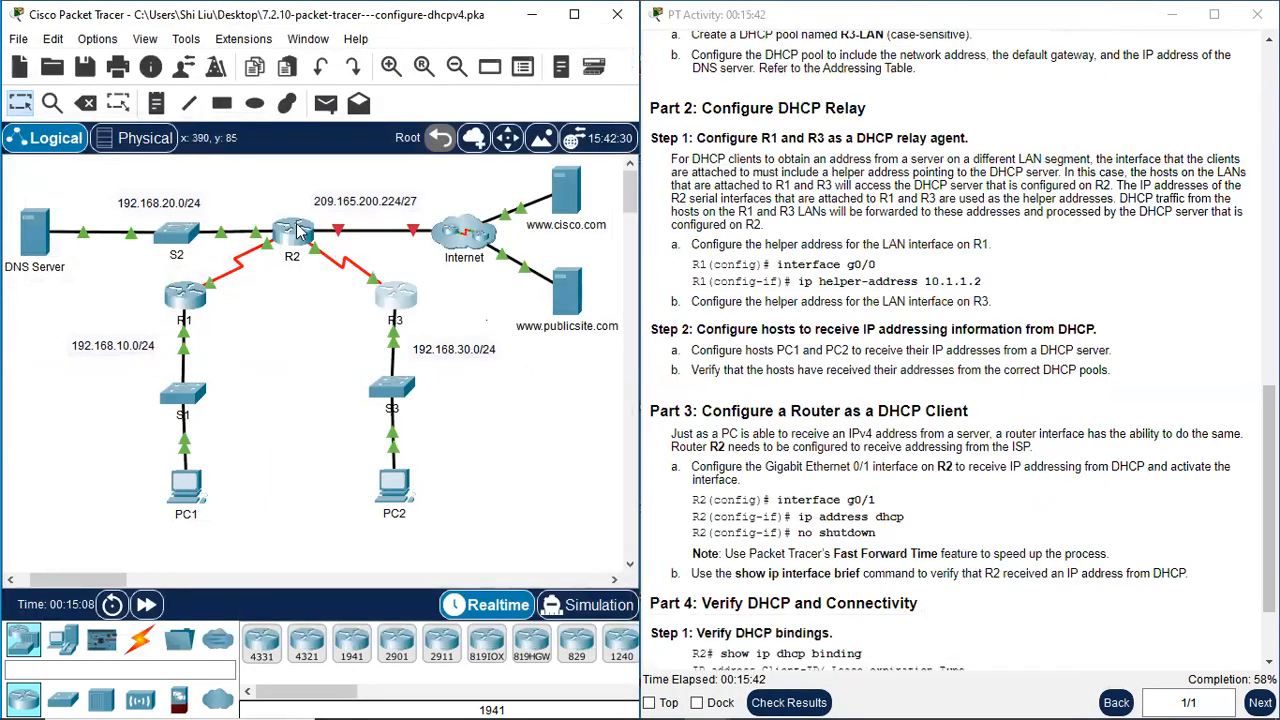
Open PC1's IP configuration and set its IPv4 addressing to DHCP
click(183, 490)
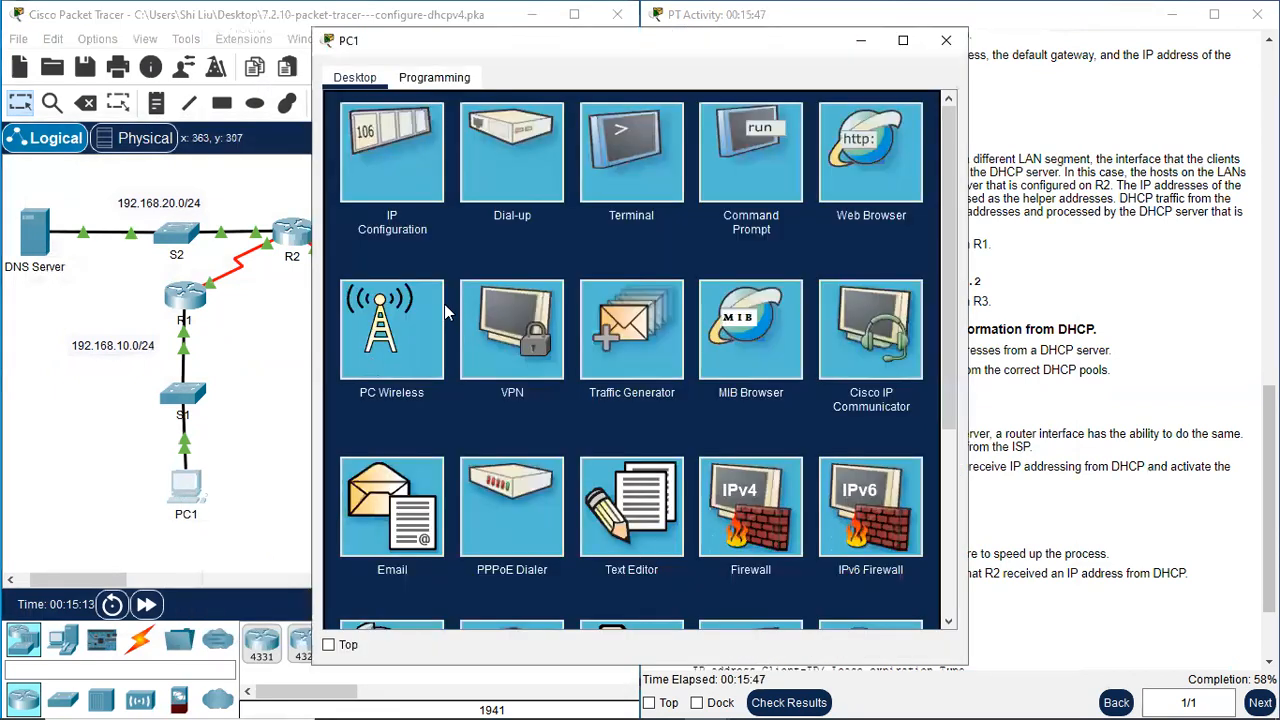
click(391, 165)
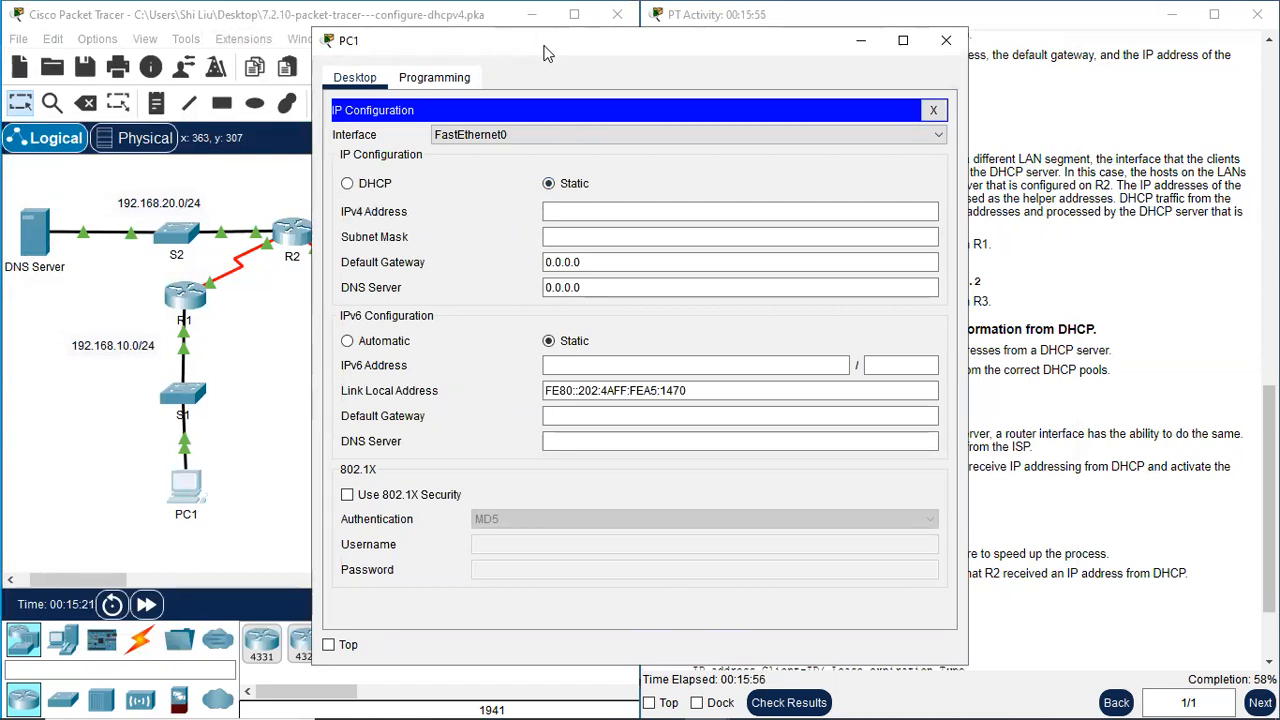
drag(545, 52, 668, 75)
click(470, 206)
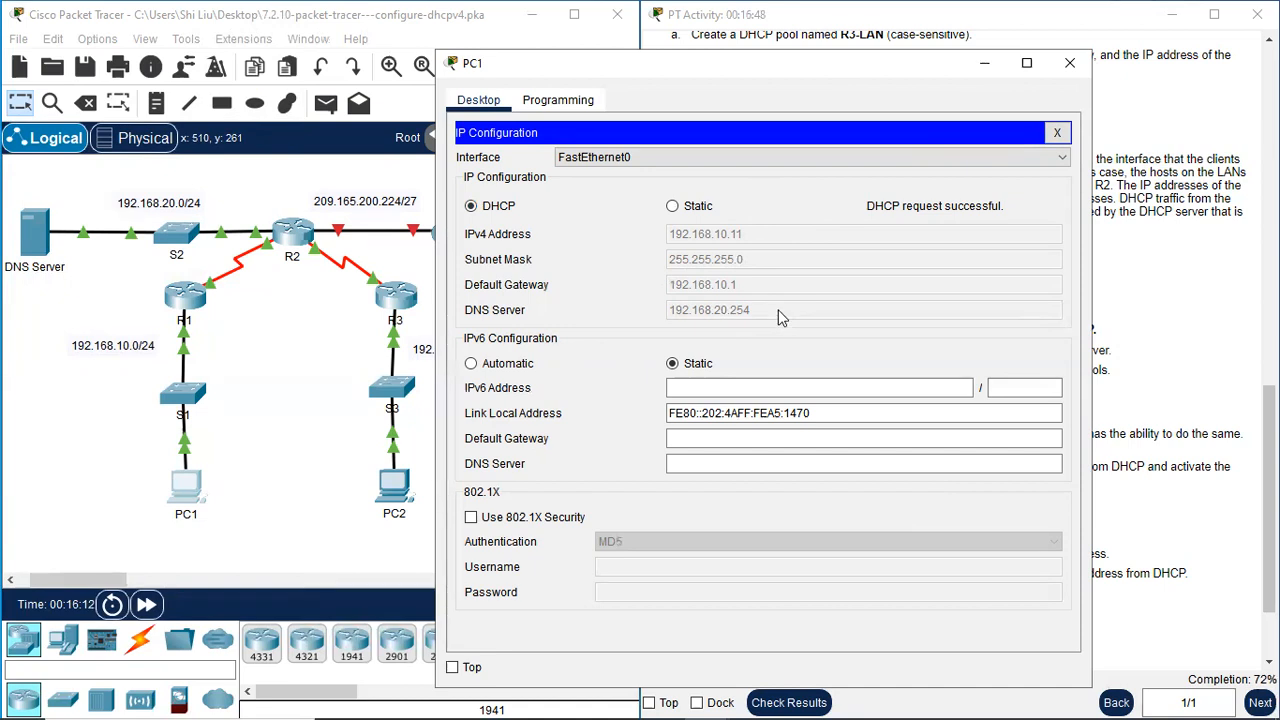
Close PC1's IP configuration and run ipconfig /all in its command prompt
click(1060, 134)
click(875, 212)
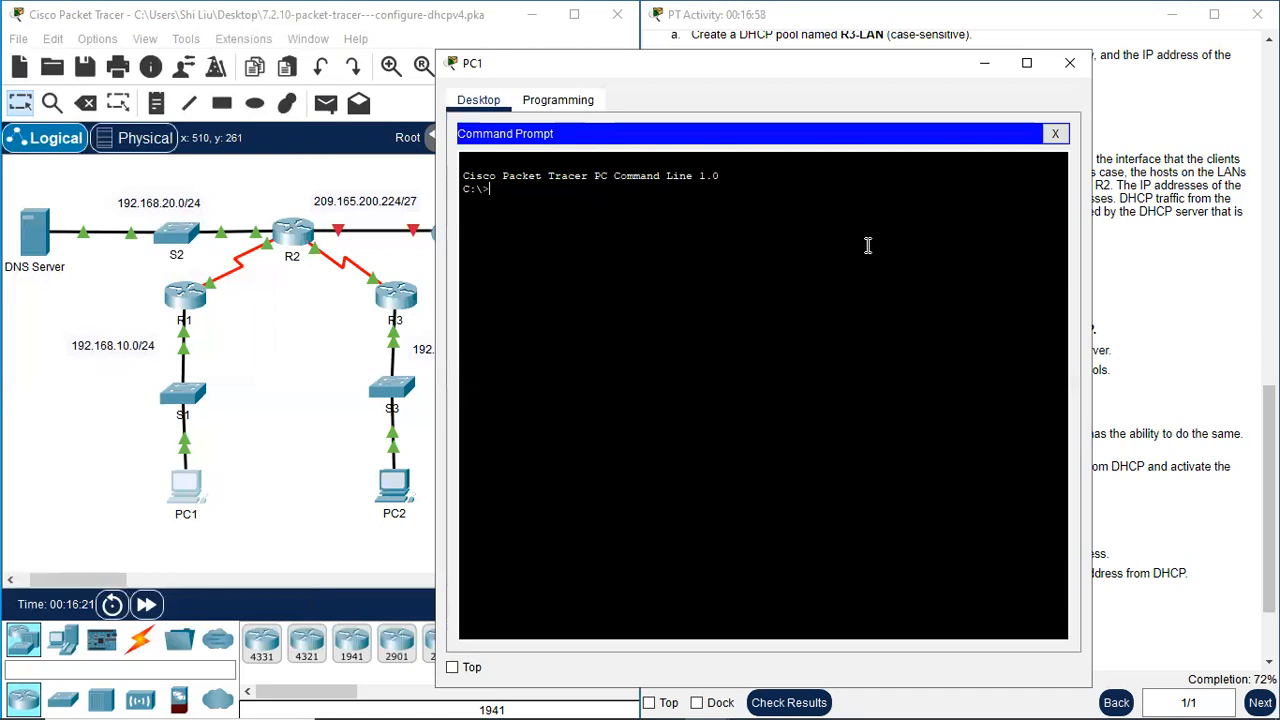
text(ipconfig /a)
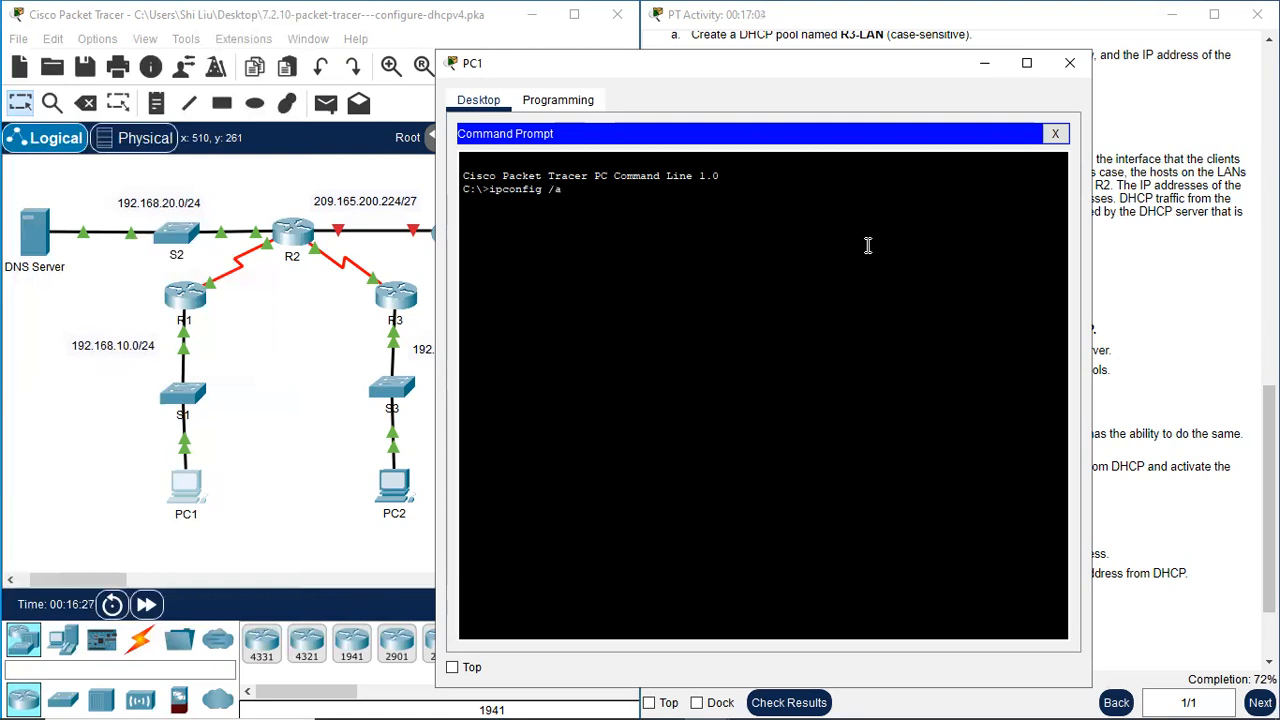
text(ll)
key(Return)
key(space)
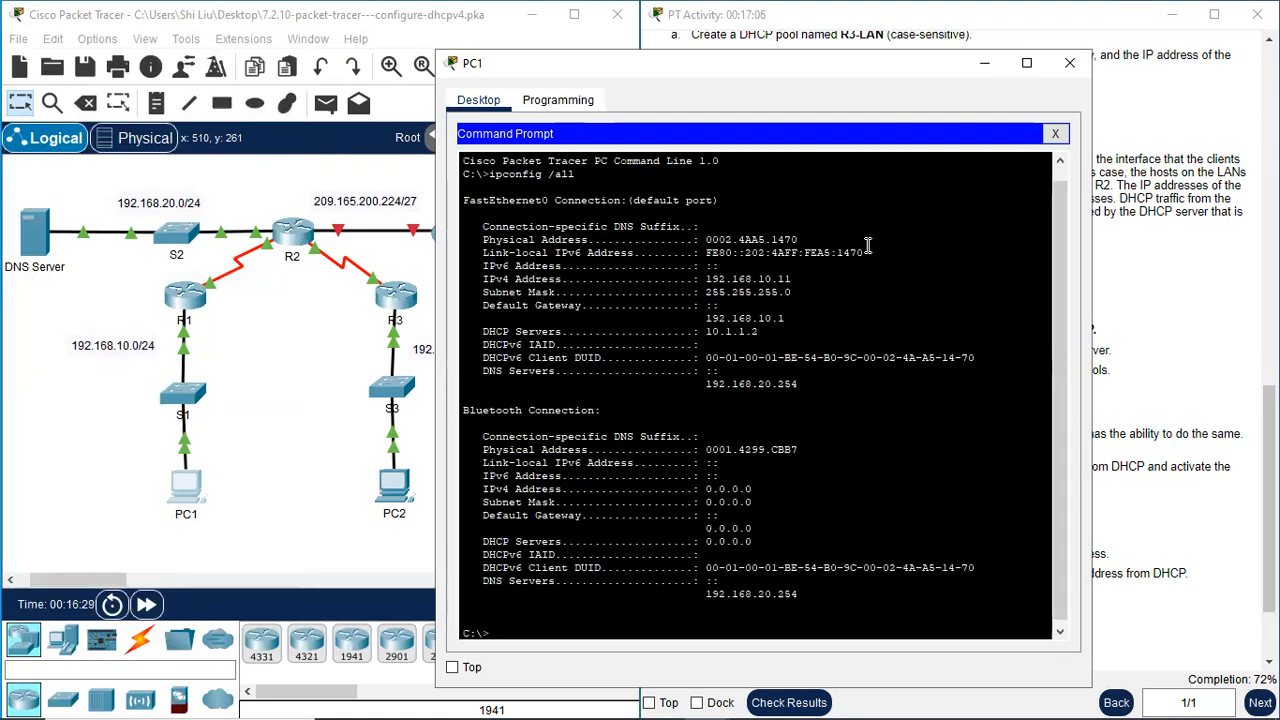
Check PC1's IPv4 address, subnet mask, default gateway and DHCP server in the ipconfig output, and close the PC1 window
scroll(789, 334, up, 1)
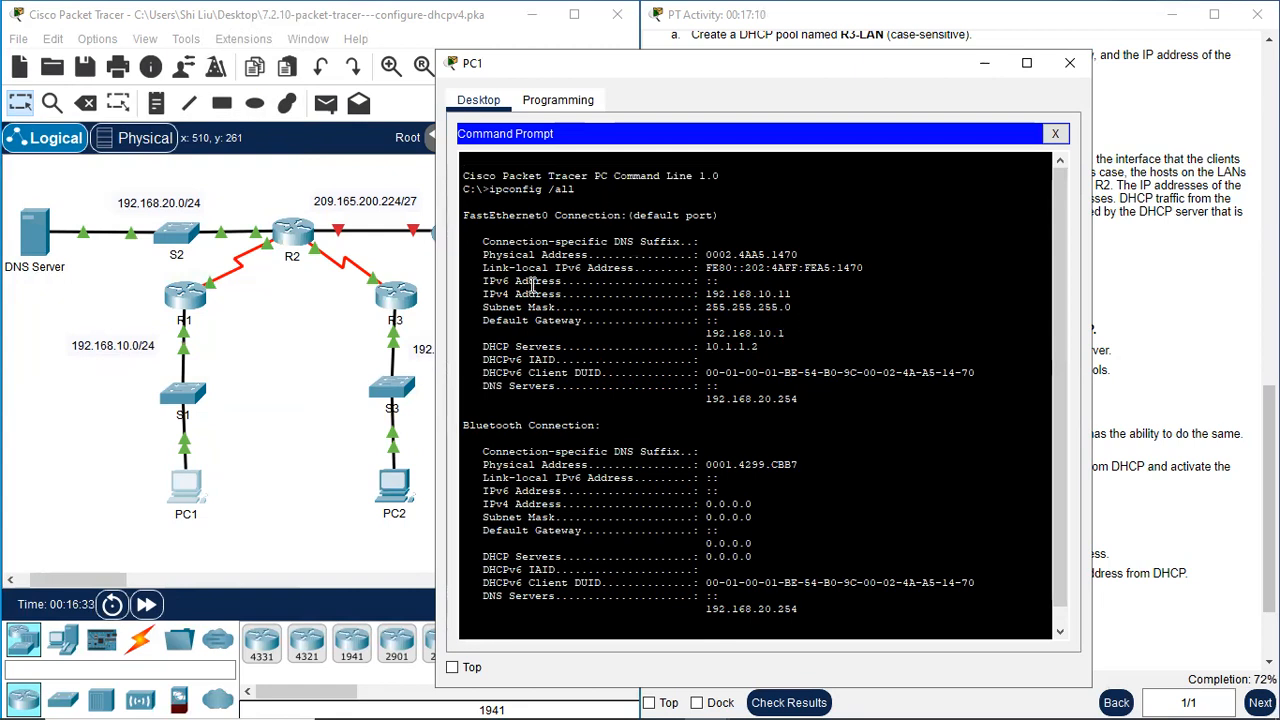
drag(501, 293, 577, 293)
drag(738, 294, 808, 293)
drag(700, 307, 796, 307)
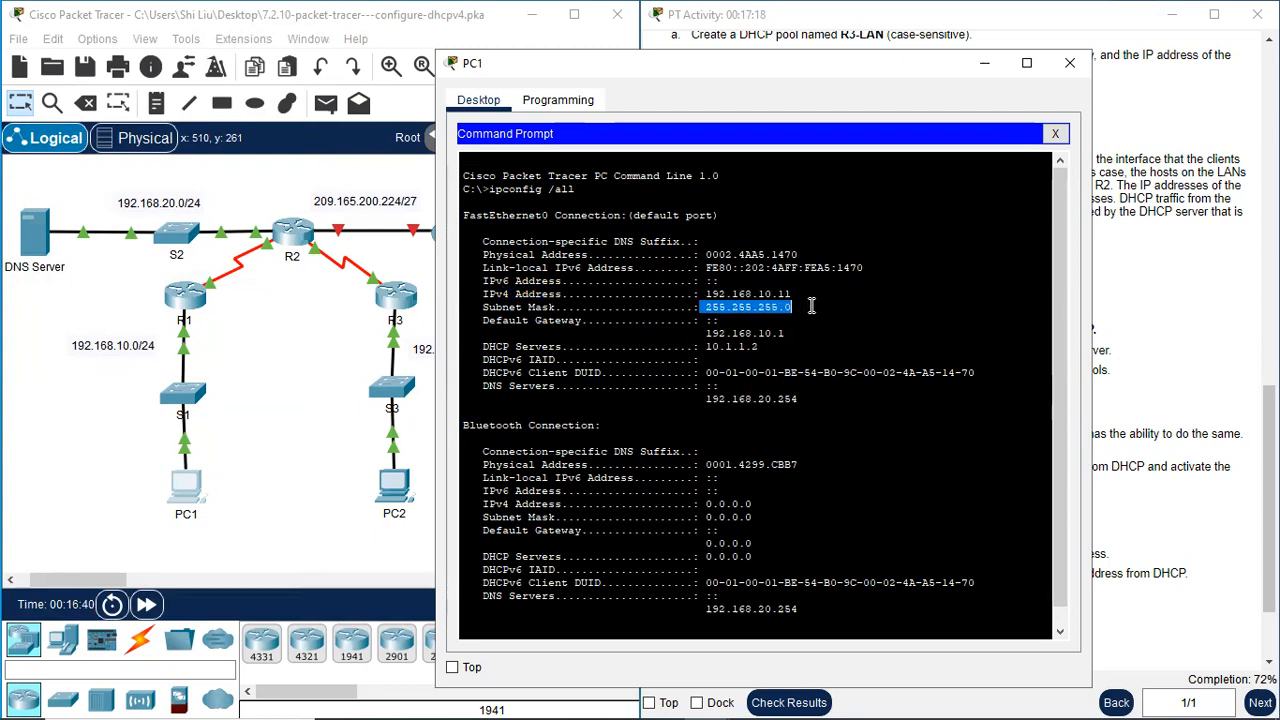
drag(524, 320, 806, 332)
drag(489, 346, 776, 345)
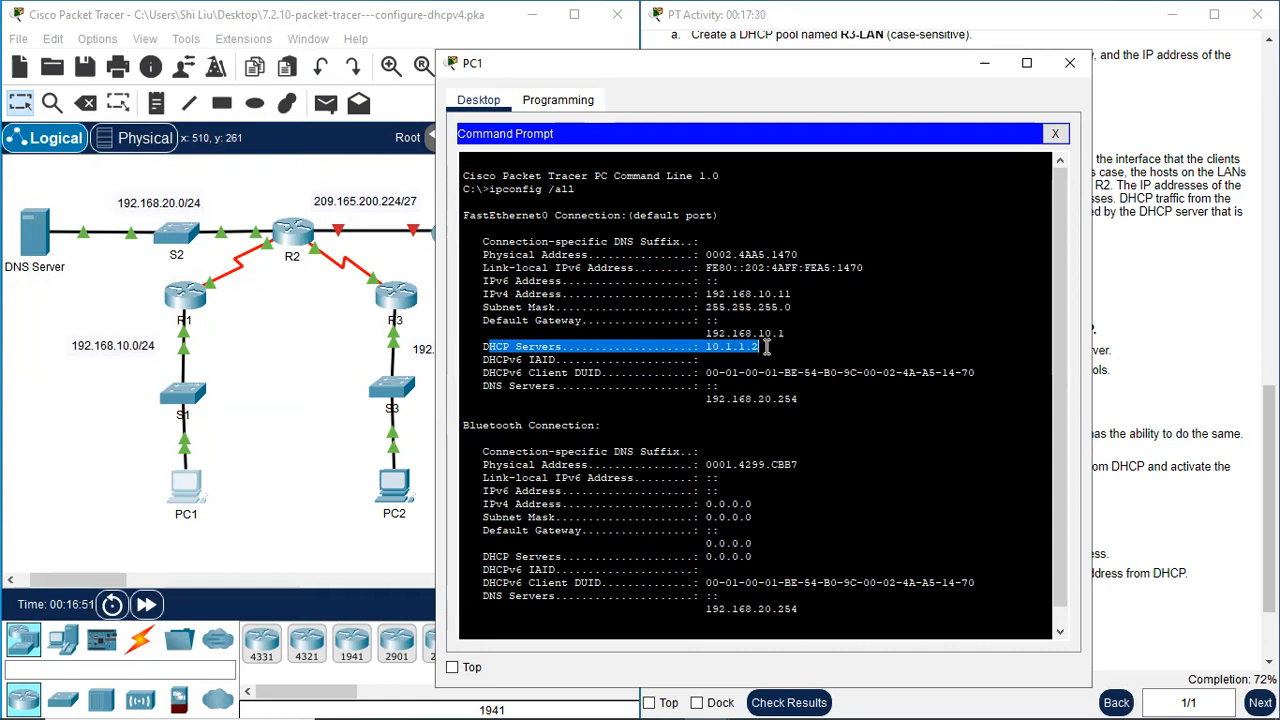
click(767, 346)
drag(766, 346, 700, 345)
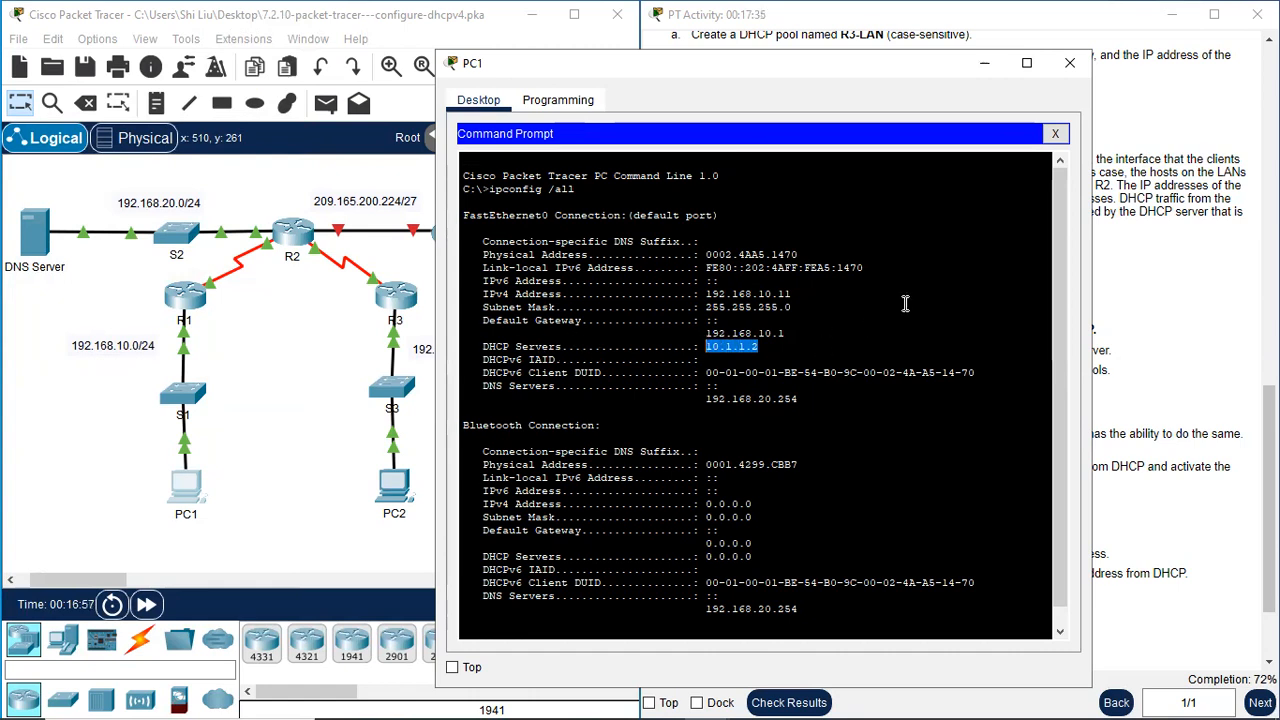
click(1068, 66)
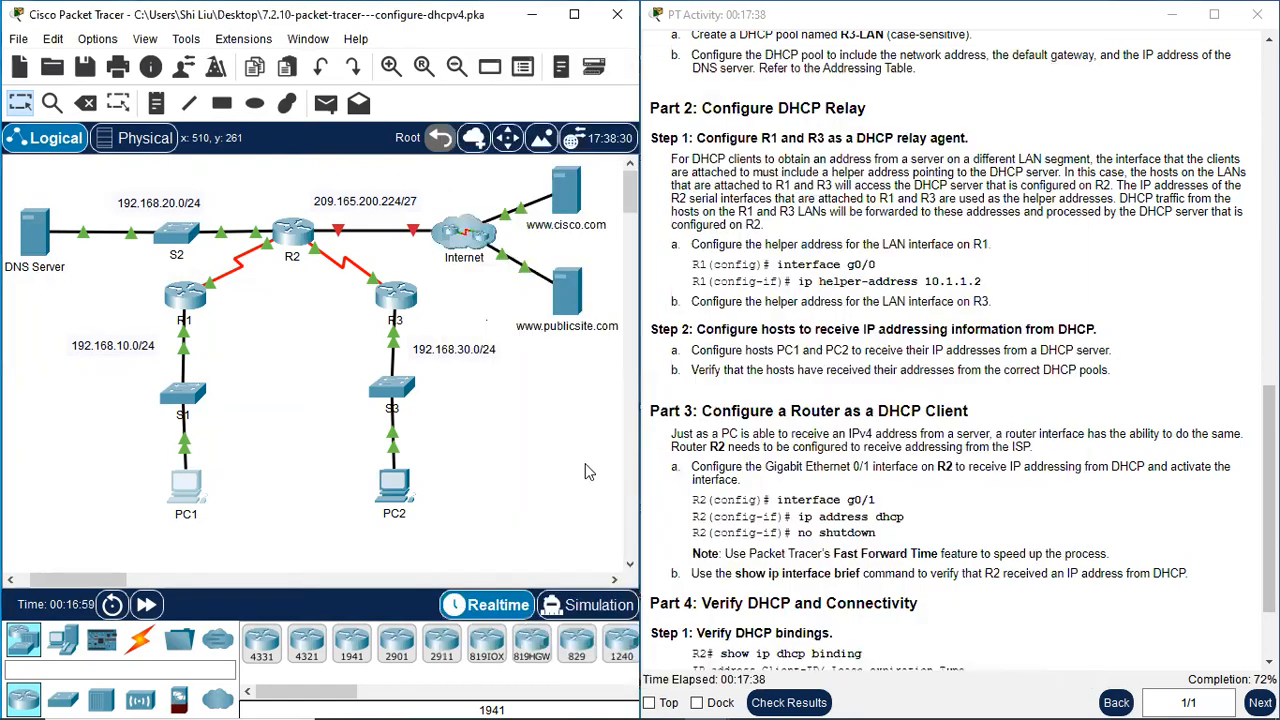
Open PC2's IP configuration and set its IPv4 addressing to DHCP
scroll(535, 447, down, 2)
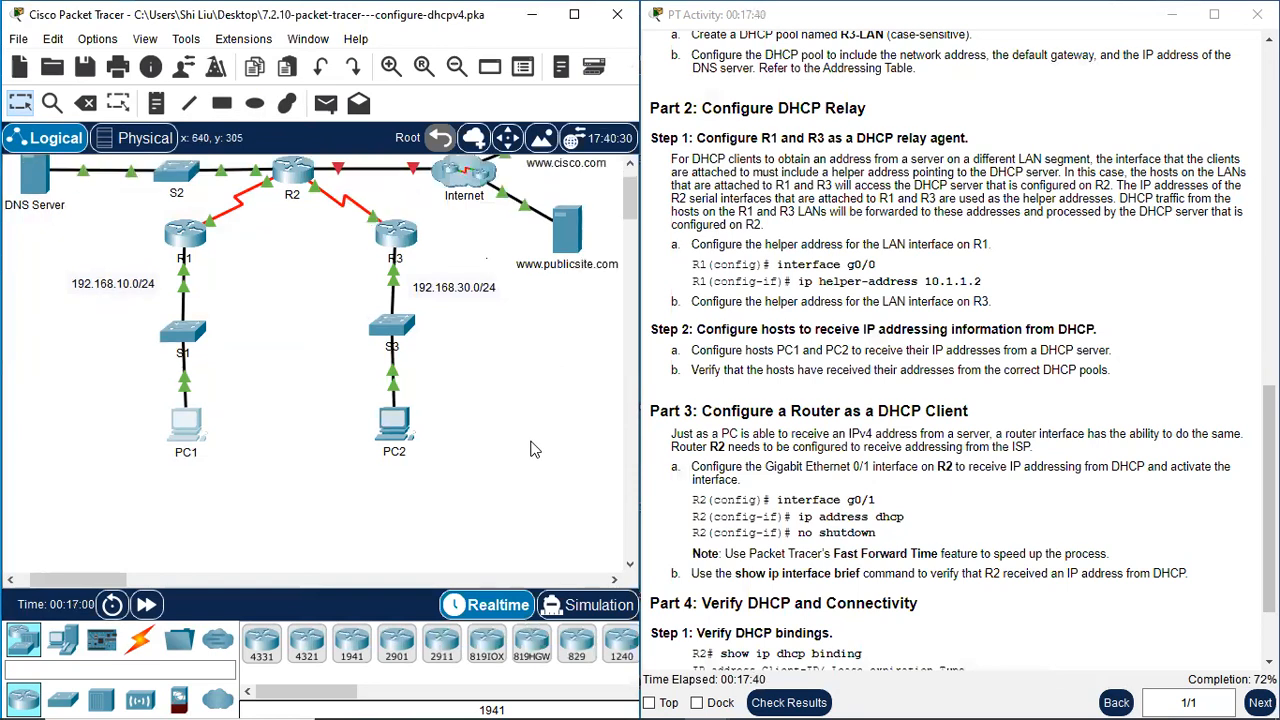
click(394, 425)
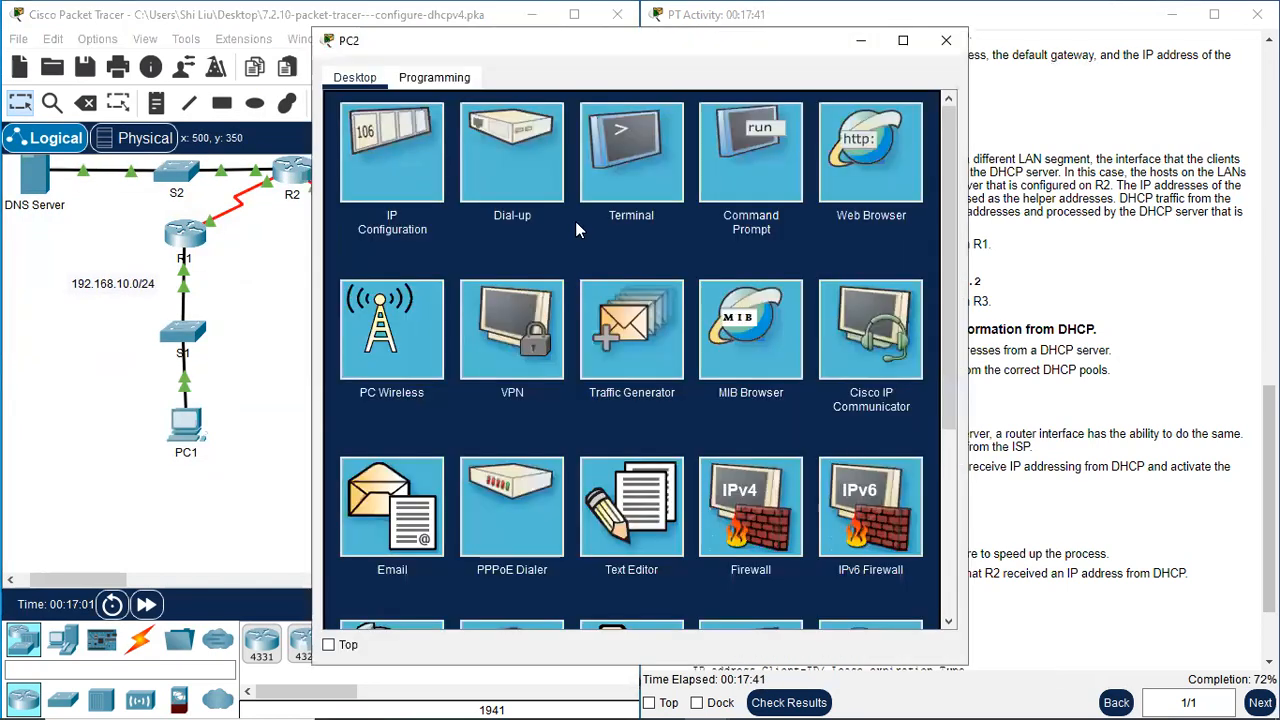
click(390, 156)
click(348, 184)
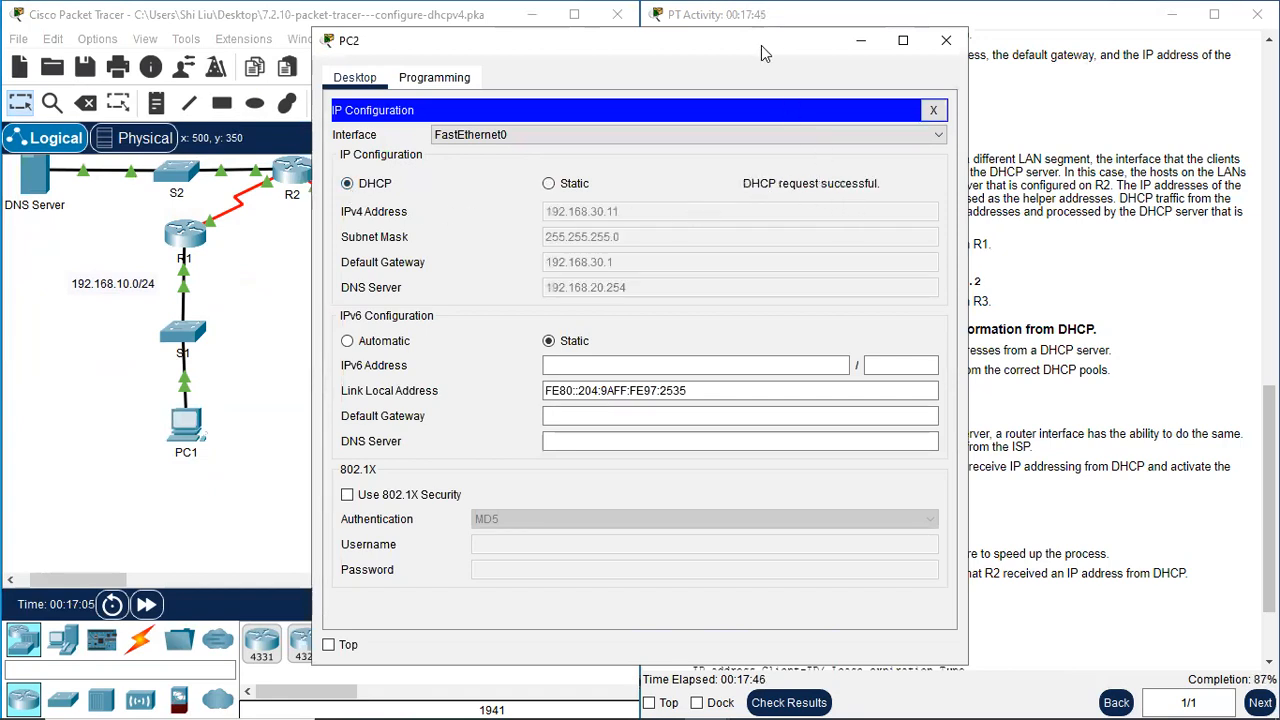
drag(761, 45, 954, 53)
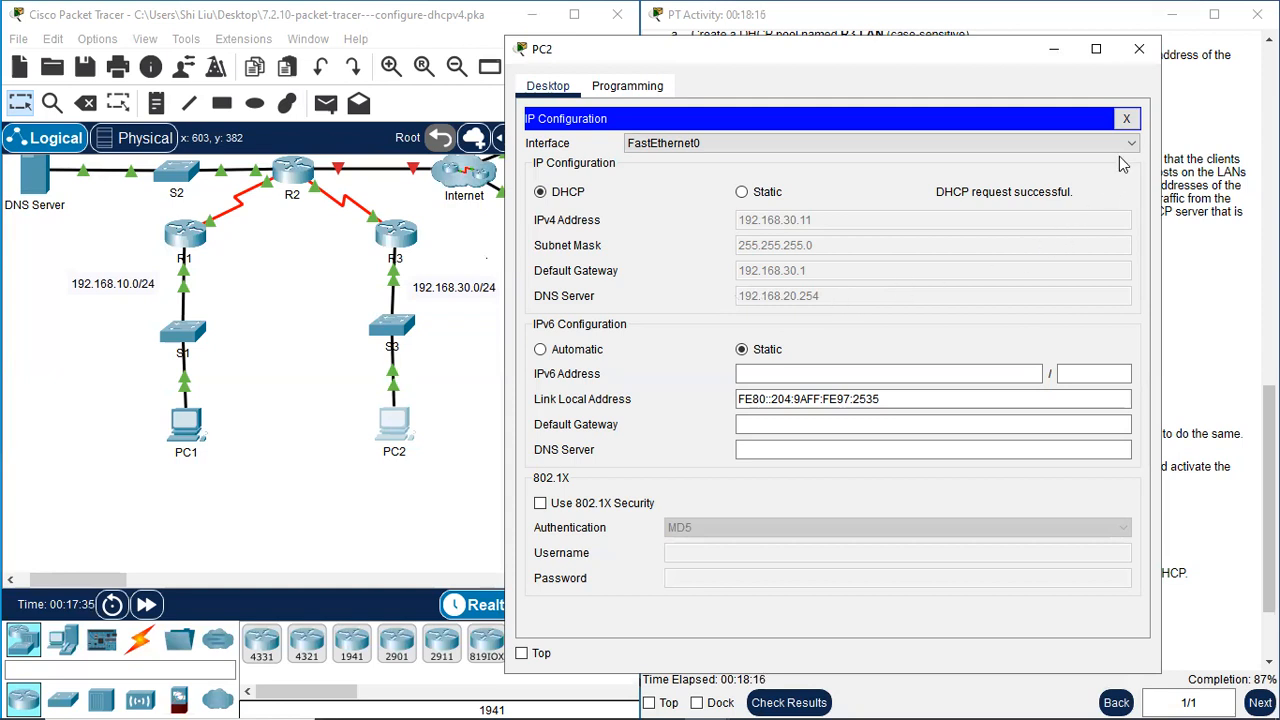
Run ipconfig /all in PC2's command prompt, check its IPv4 settings and DHCP server, and close the PC2 window
click(1127, 120)
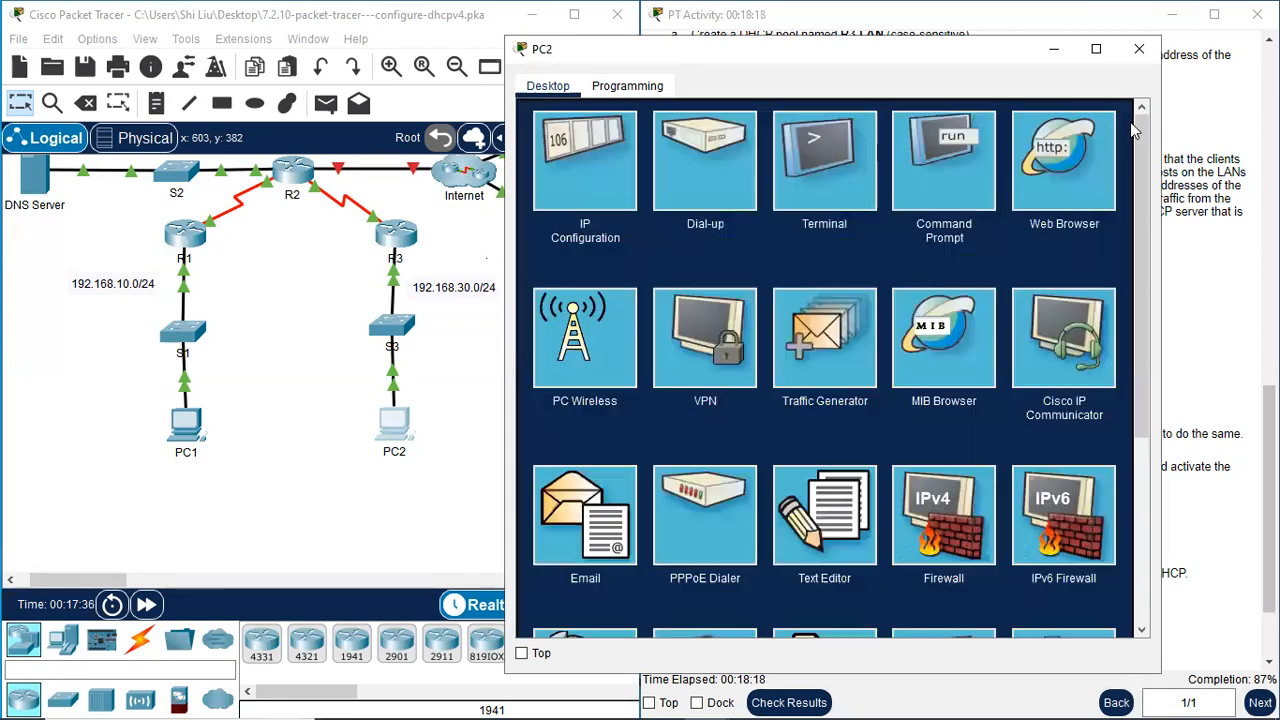
click(943, 171)
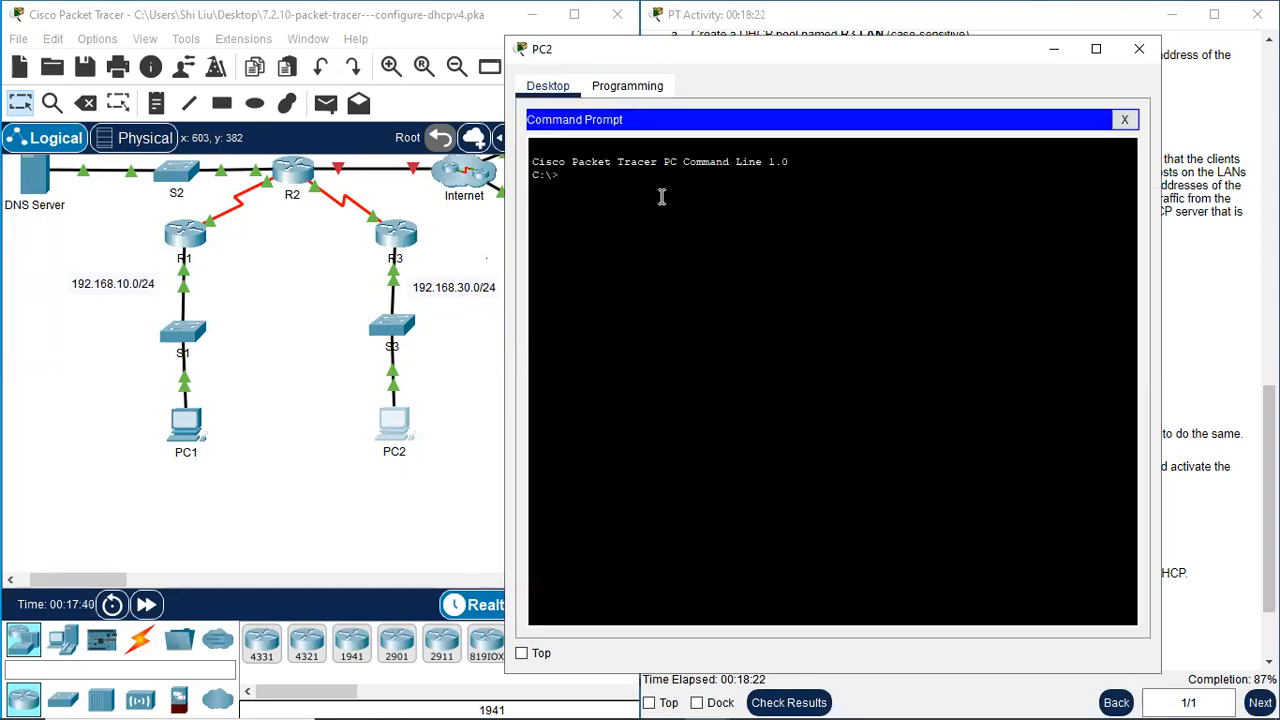
text(ipconfig /all)
key(Return)
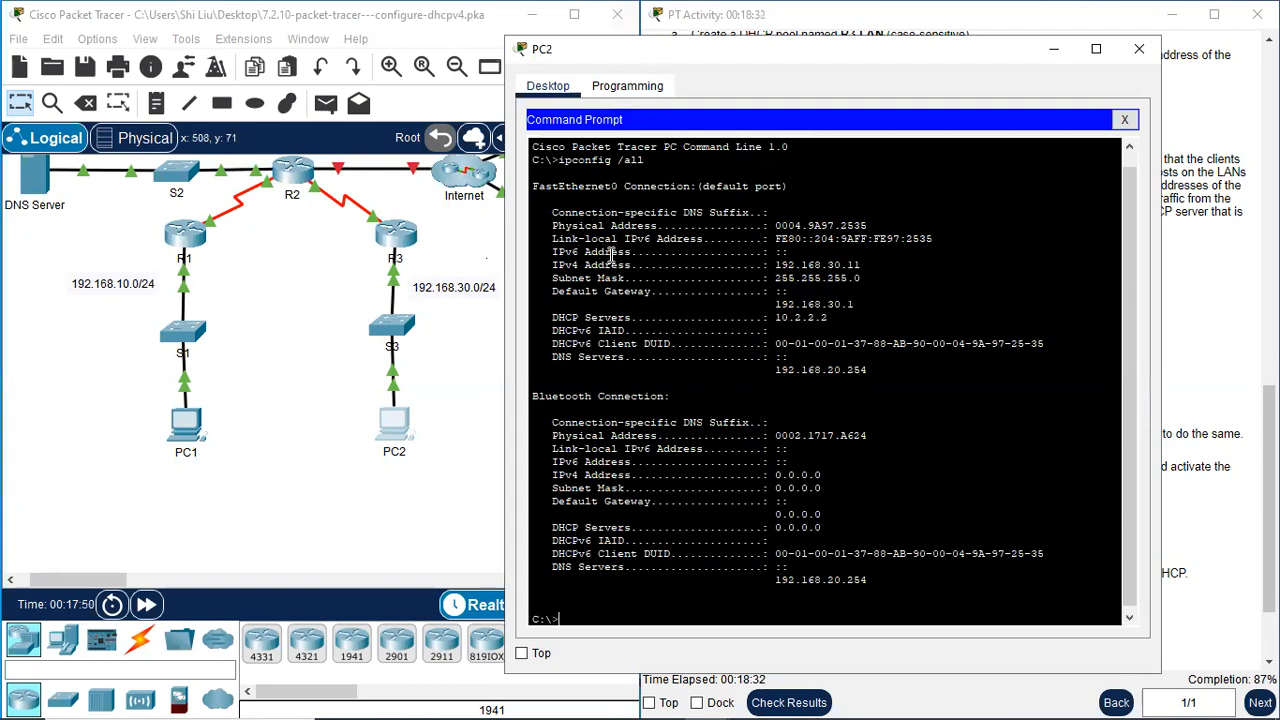
drag(802, 266, 900, 300)
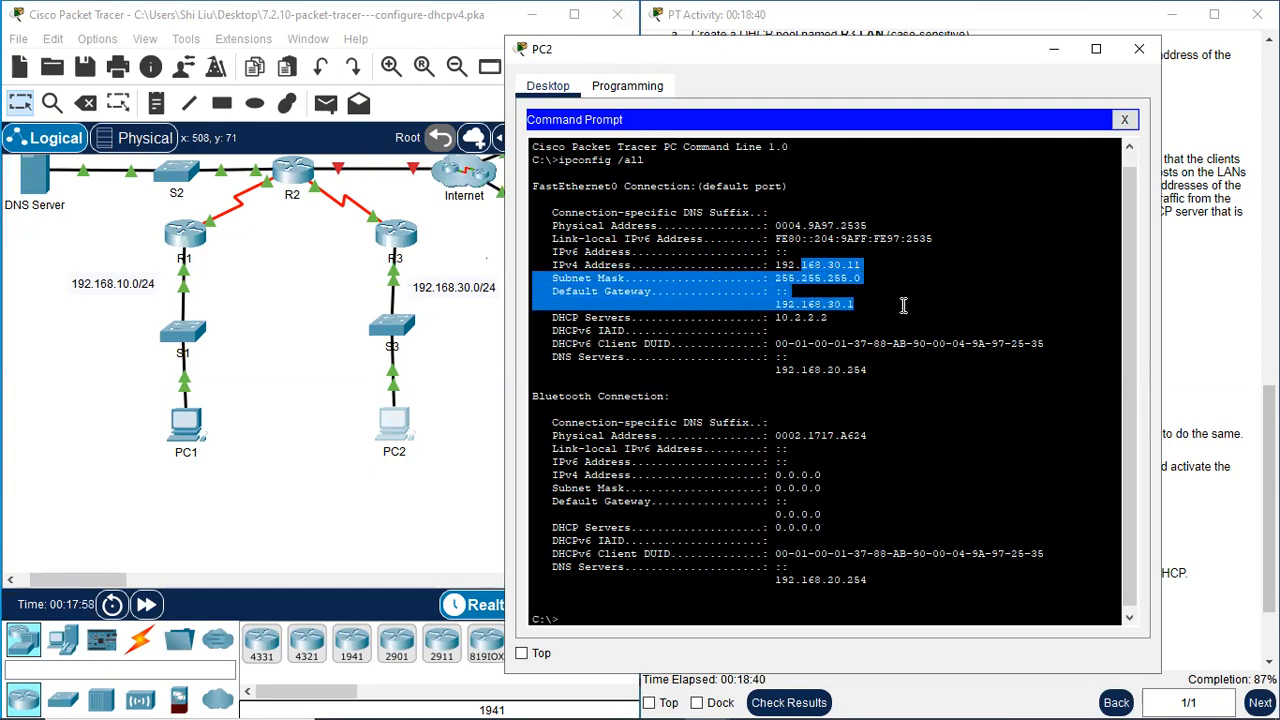
drag(566, 318, 838, 318)
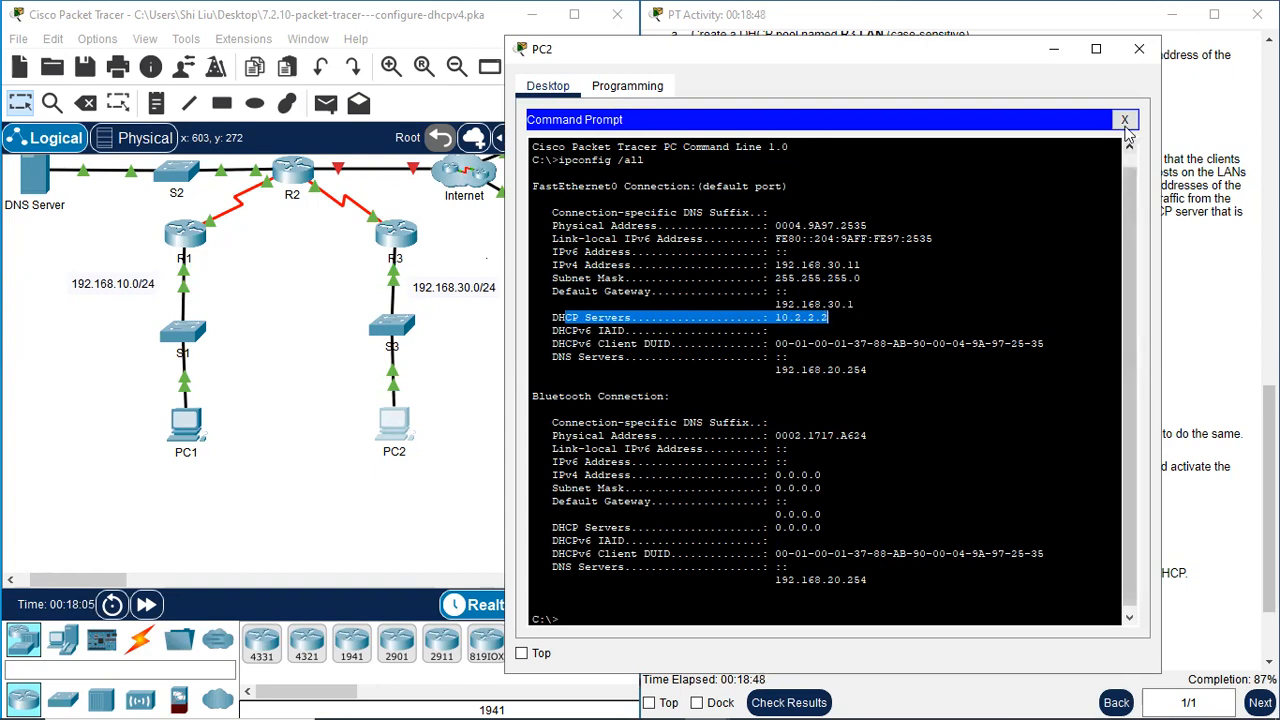
click(1139, 48)
Read the Part 3 instructions on configuring a router as a DHCP client
scroll(868, 432, down, 3)
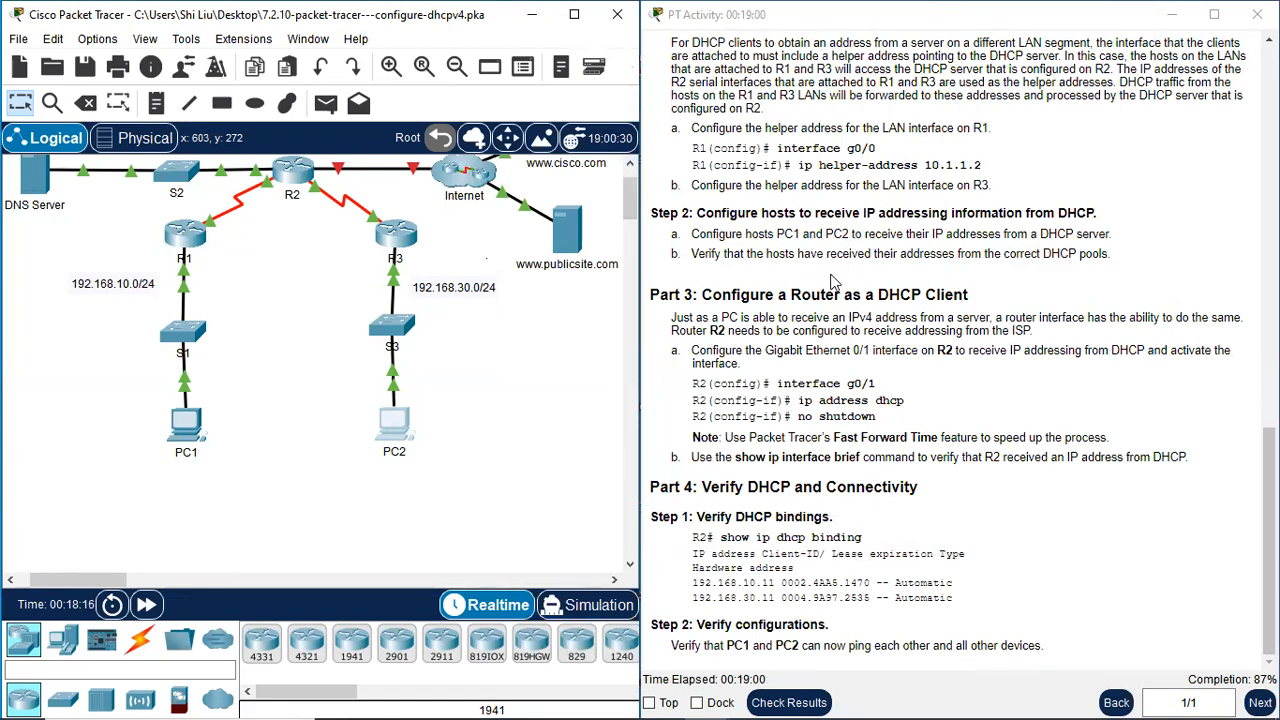
scroll(917, 250, up, 1)
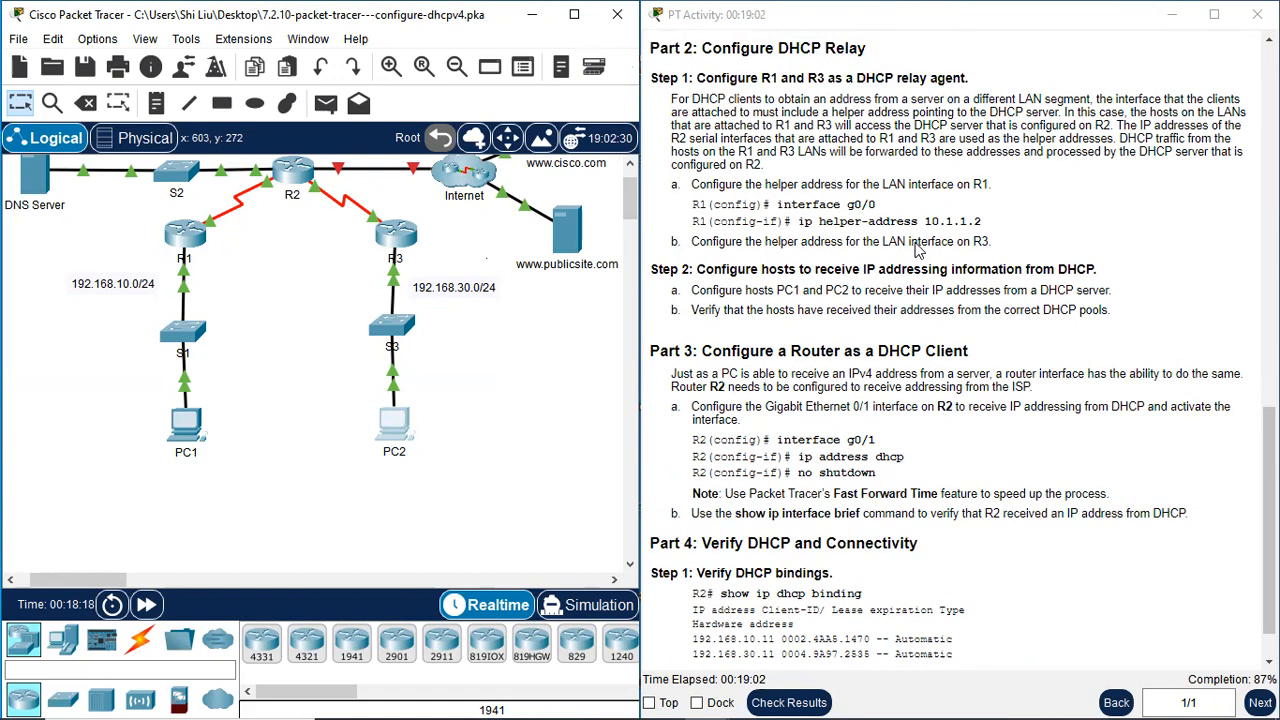
scroll(917, 250, down, 1)
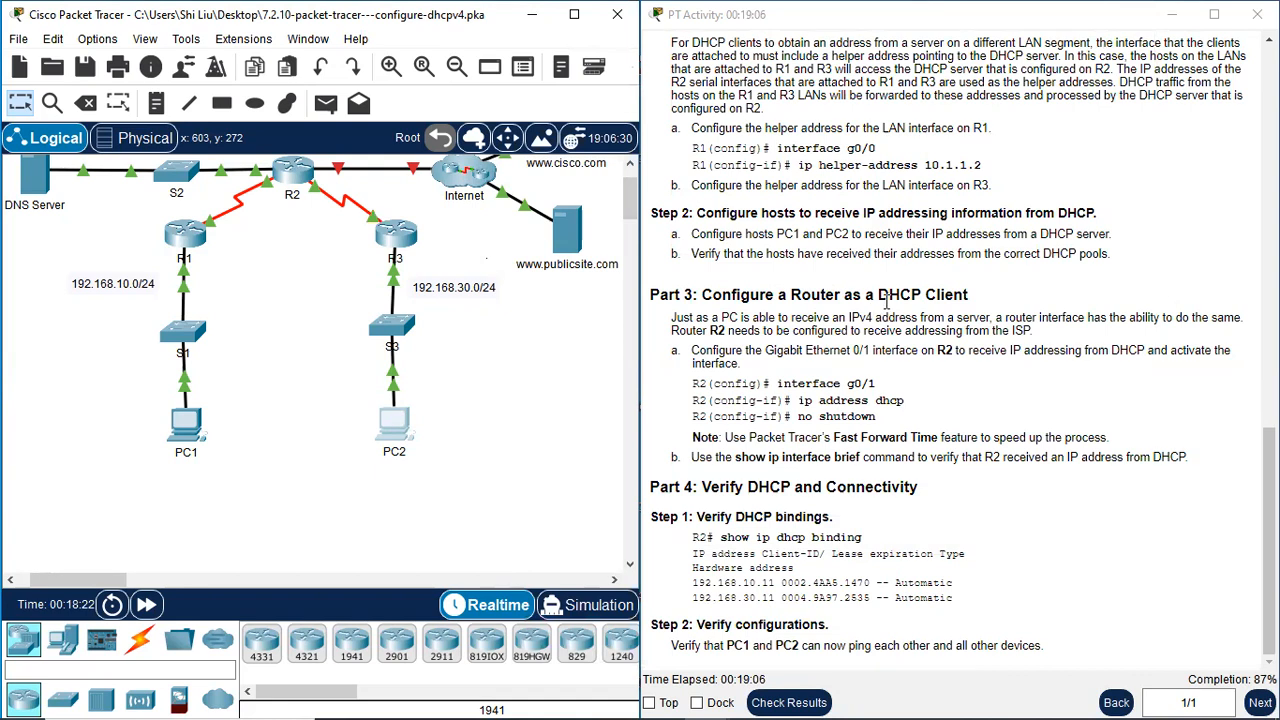
drag(803, 296, 840, 296)
scroll(103, 309, up, 2)
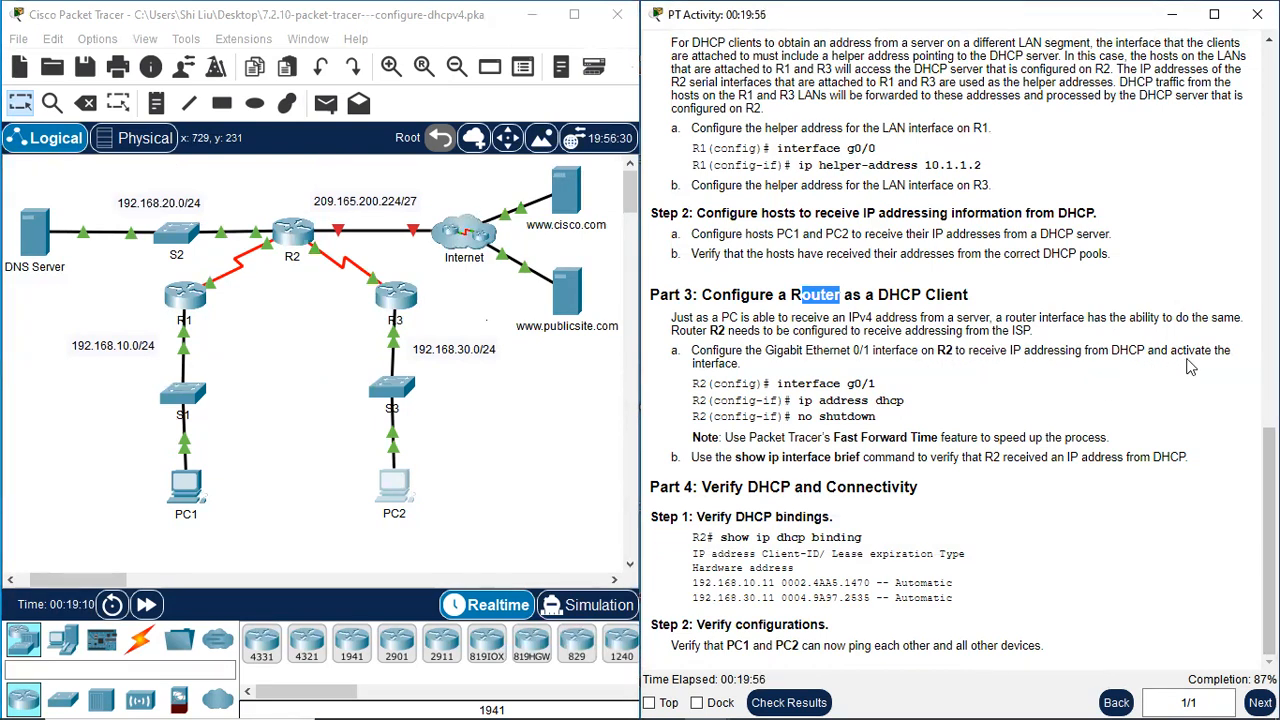
Temporarily show port labels in the logical workspace through the preferences to identify R2's interface toward the Internet
click(342, 228)
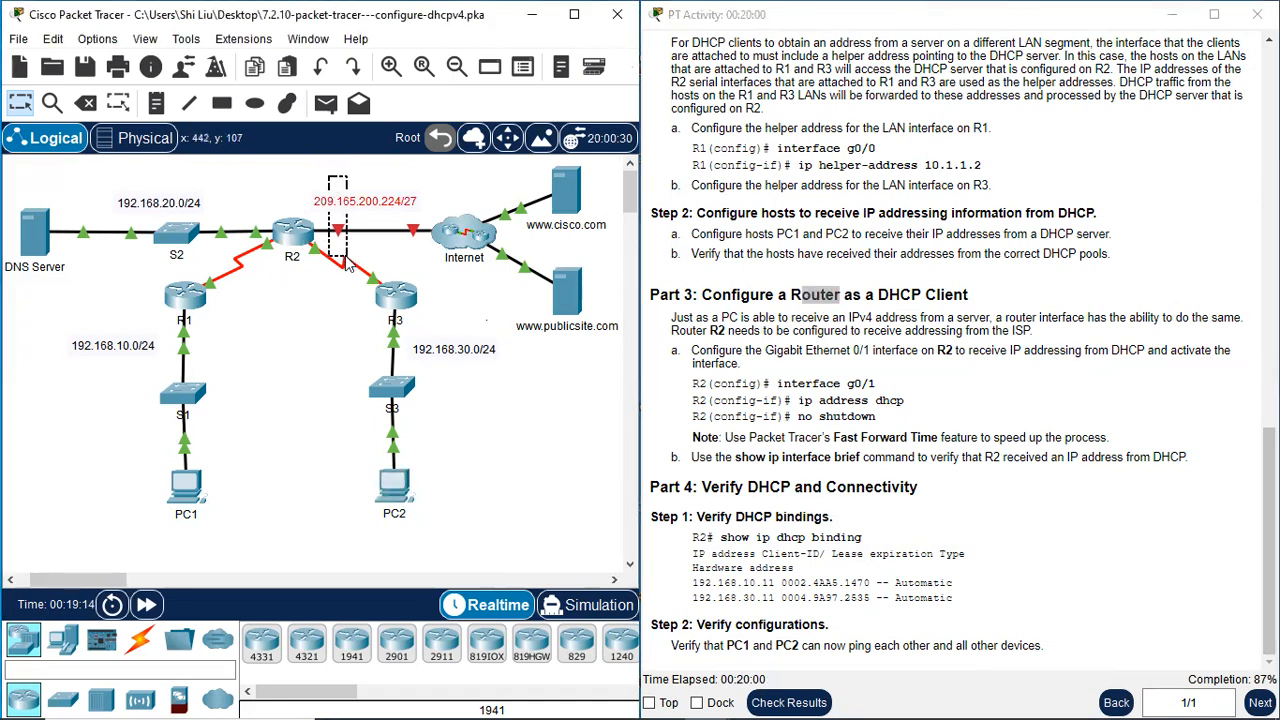
click(98, 39)
click(120, 57)
click(226, 201)
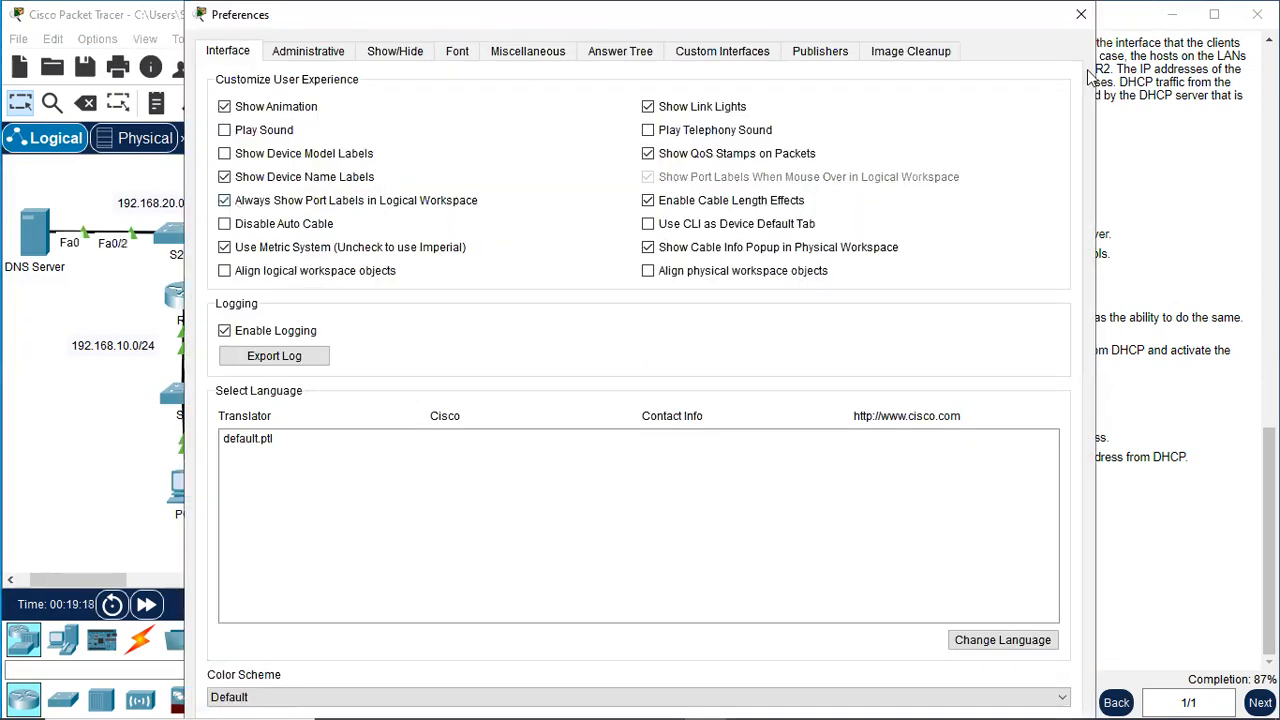
click(1082, 15)
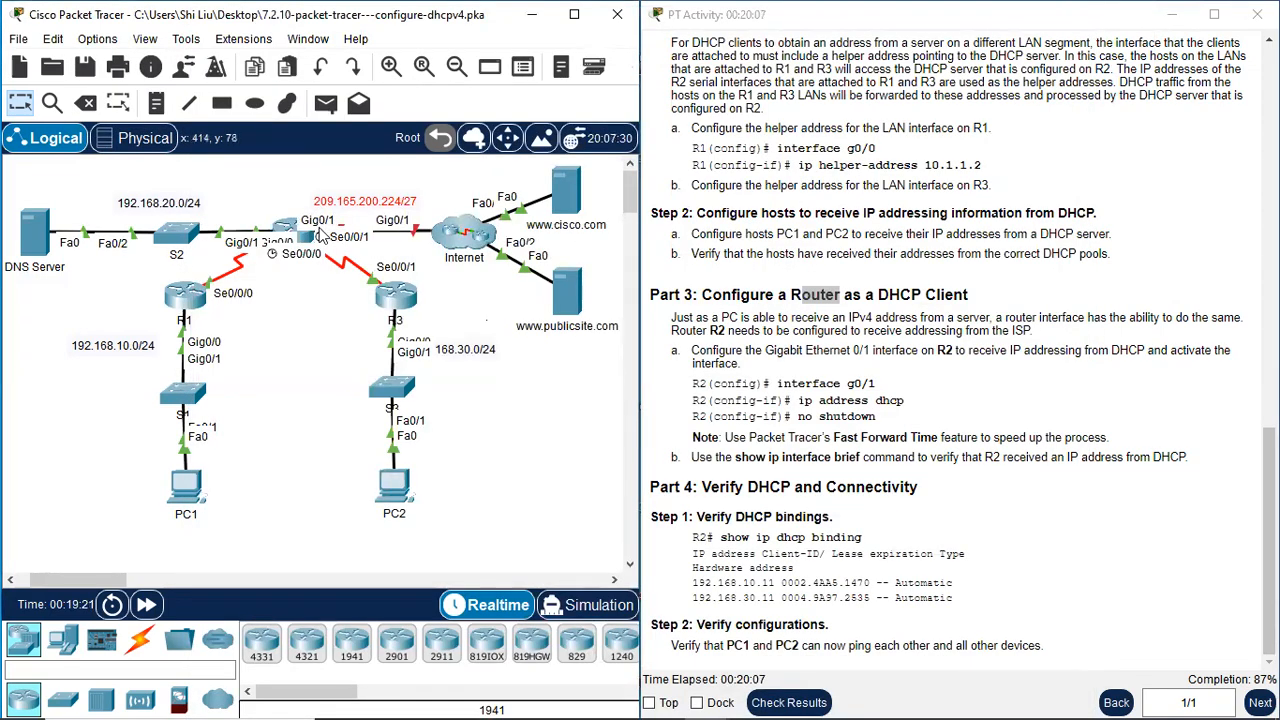
click(92, 40)
click(118, 62)
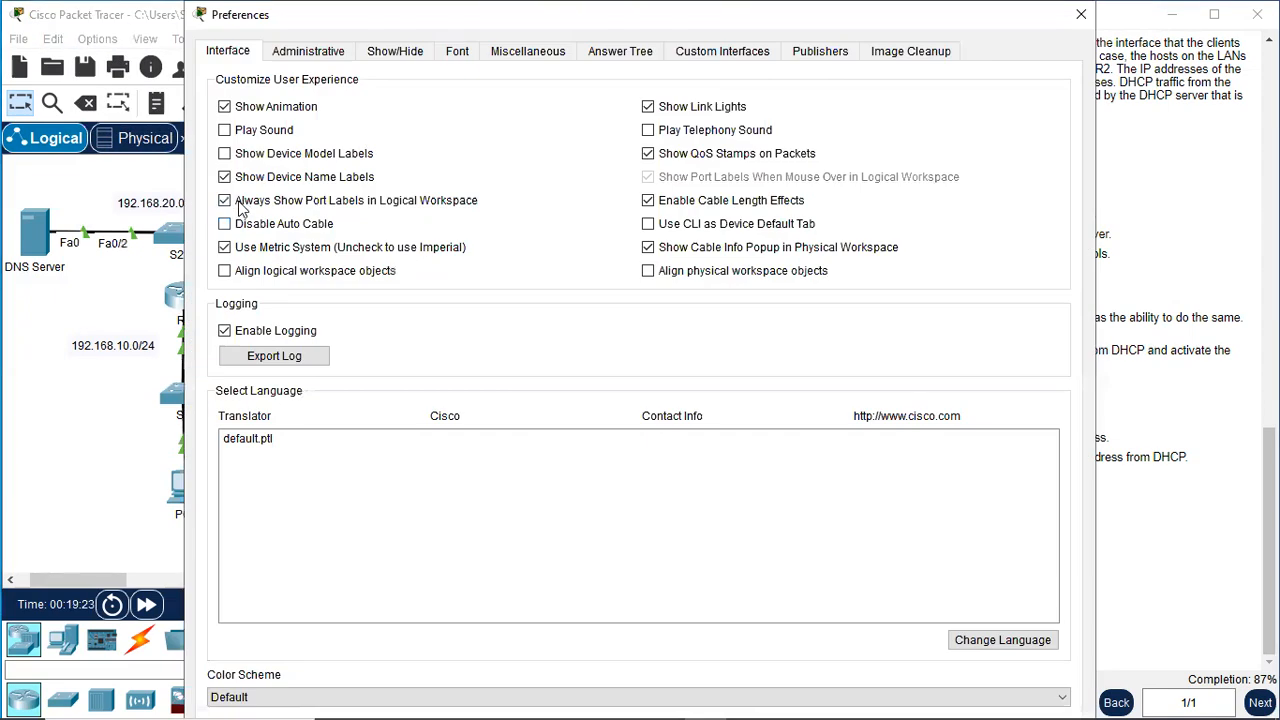
click(226, 201)
click(1080, 15)
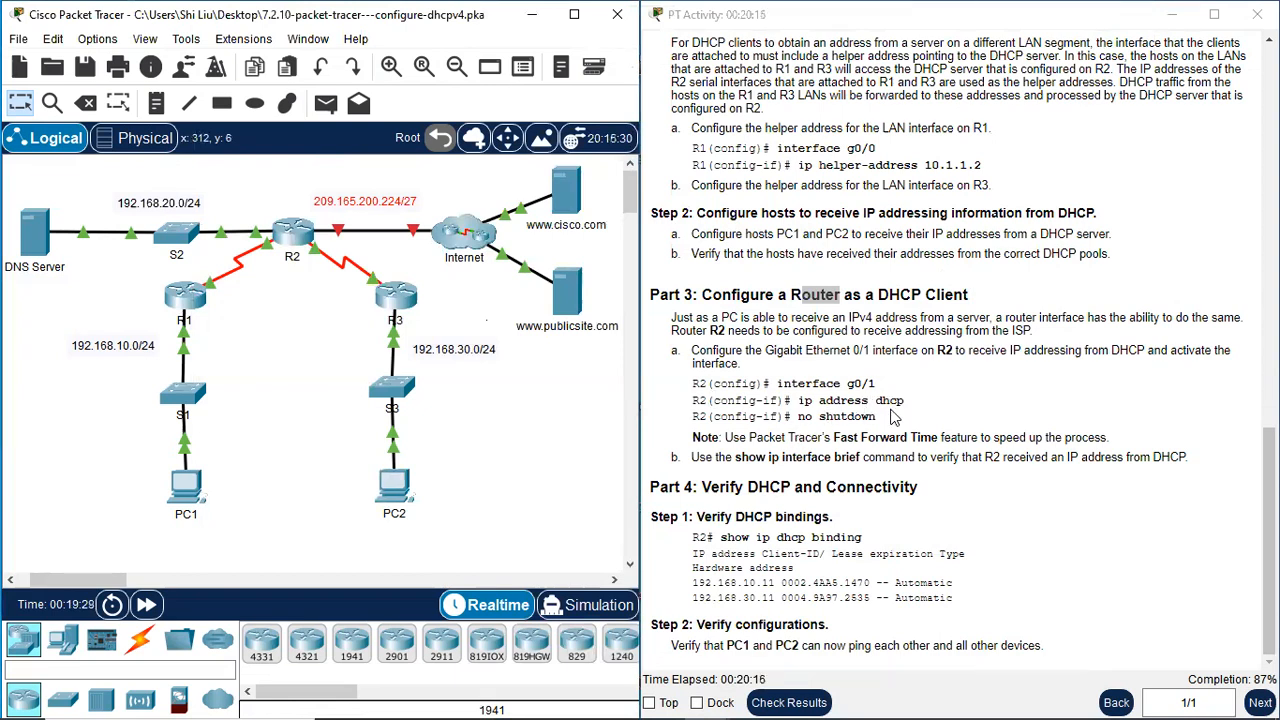
On R2, leave the DHCP pool configuration, set interface g0/1 to obtain its address with ip address dhcp, and activate it with no shutdown
click(290, 236)
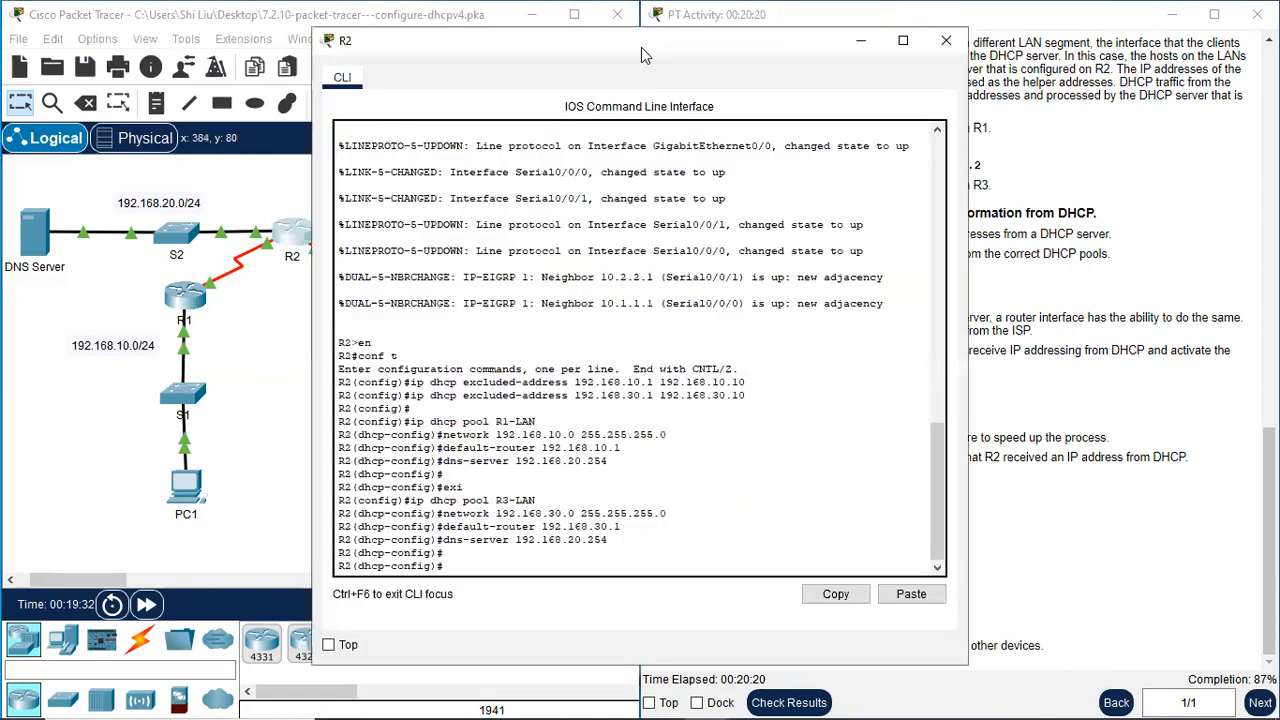
drag(641, 47, 339, 42)
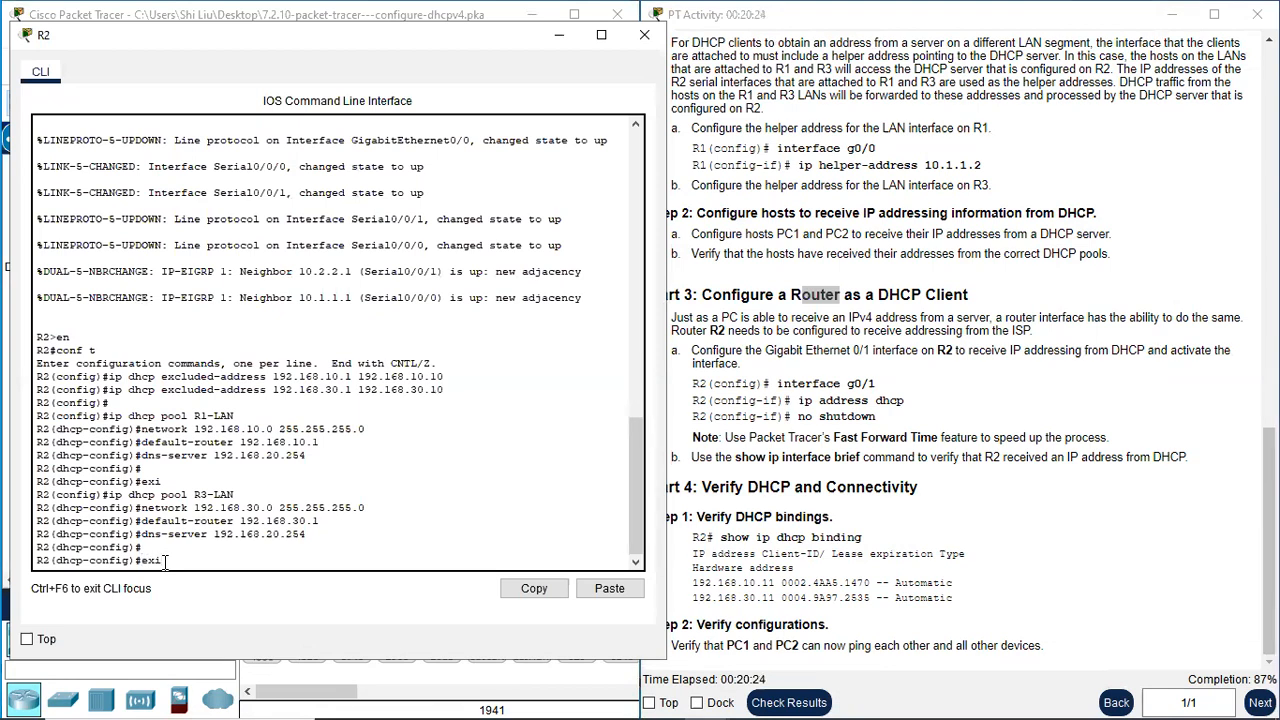
text(exi)
key(Return)
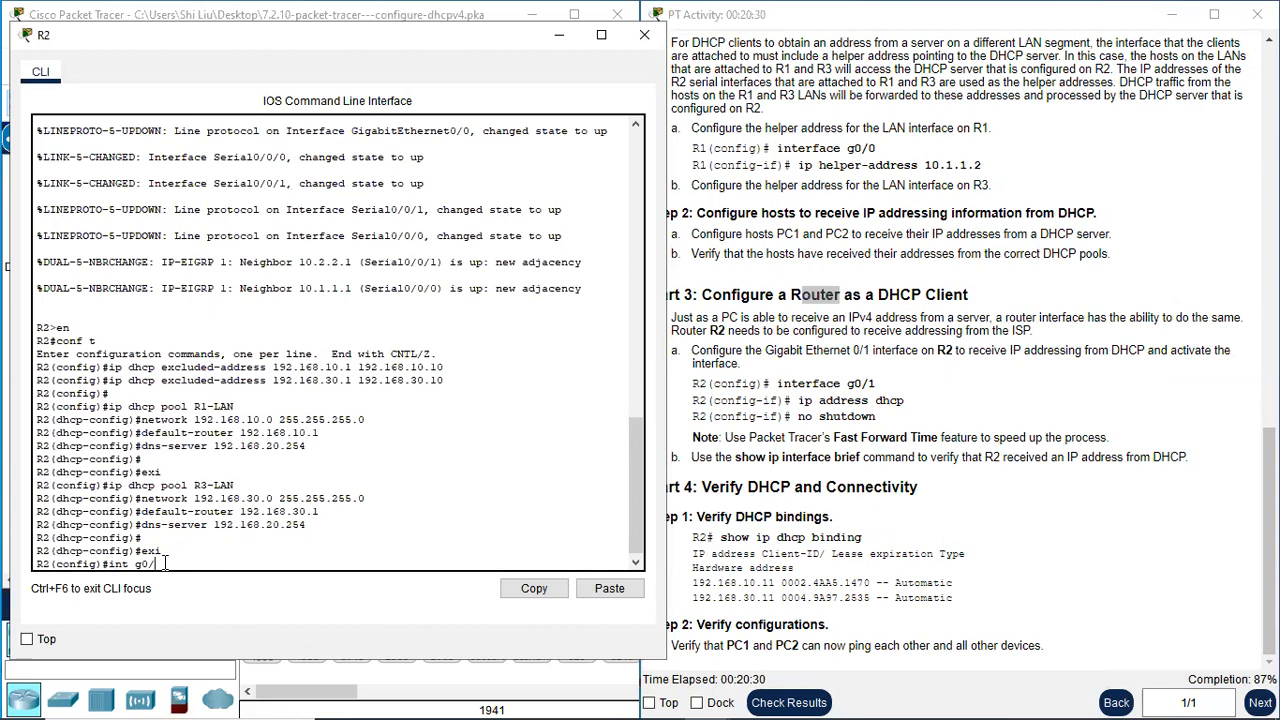
key(Return)
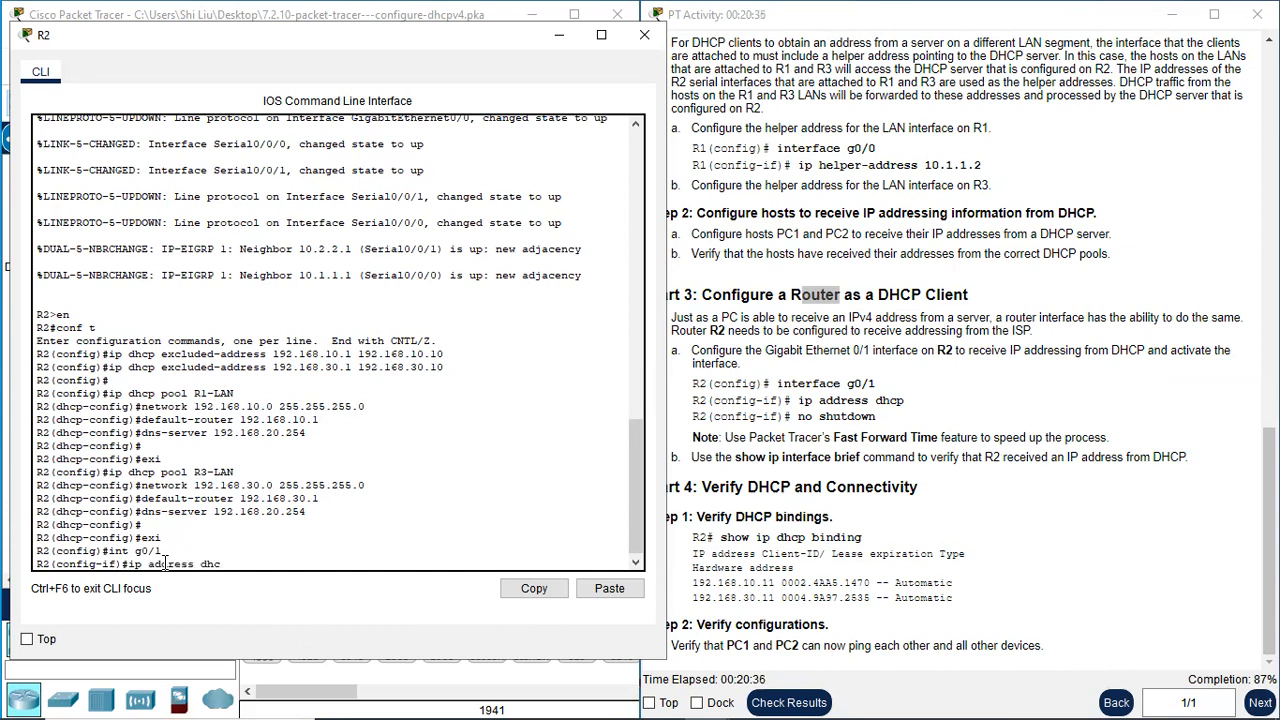
key(Return)
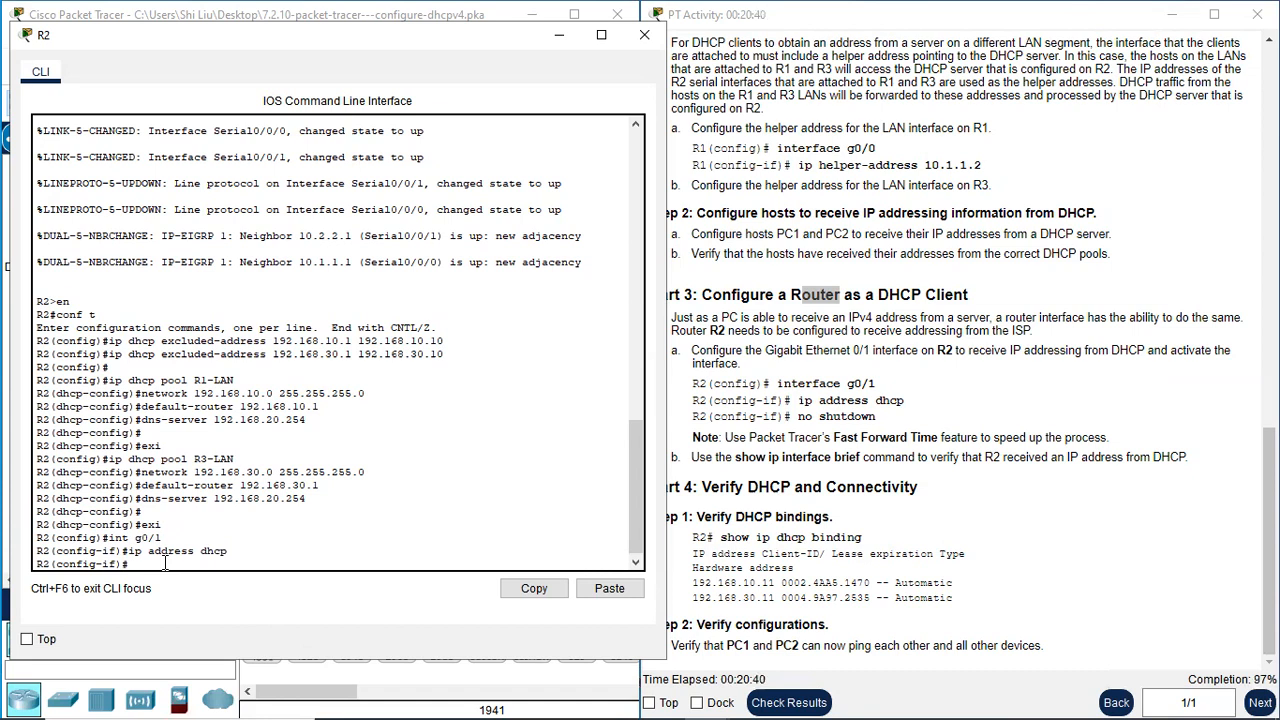
text(no shutdown)
key(Return)
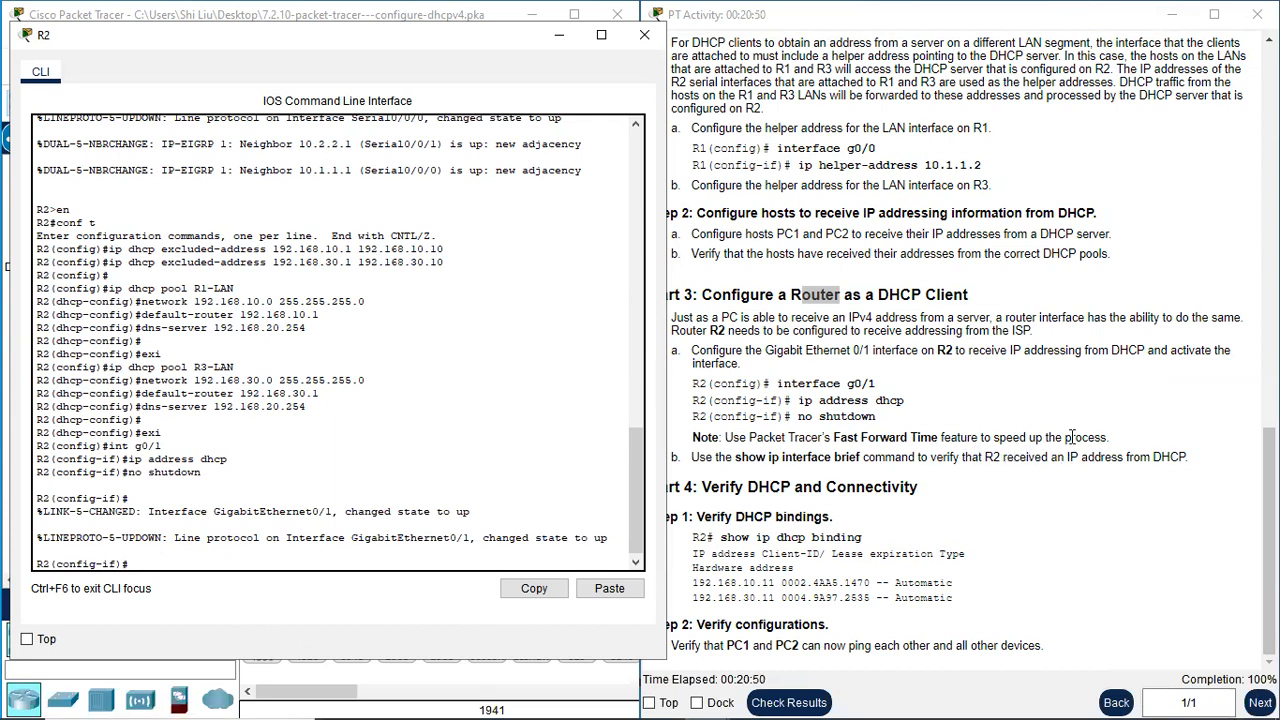
Minimize R2's command line and fast-forward the simulation time twice
click(561, 37)
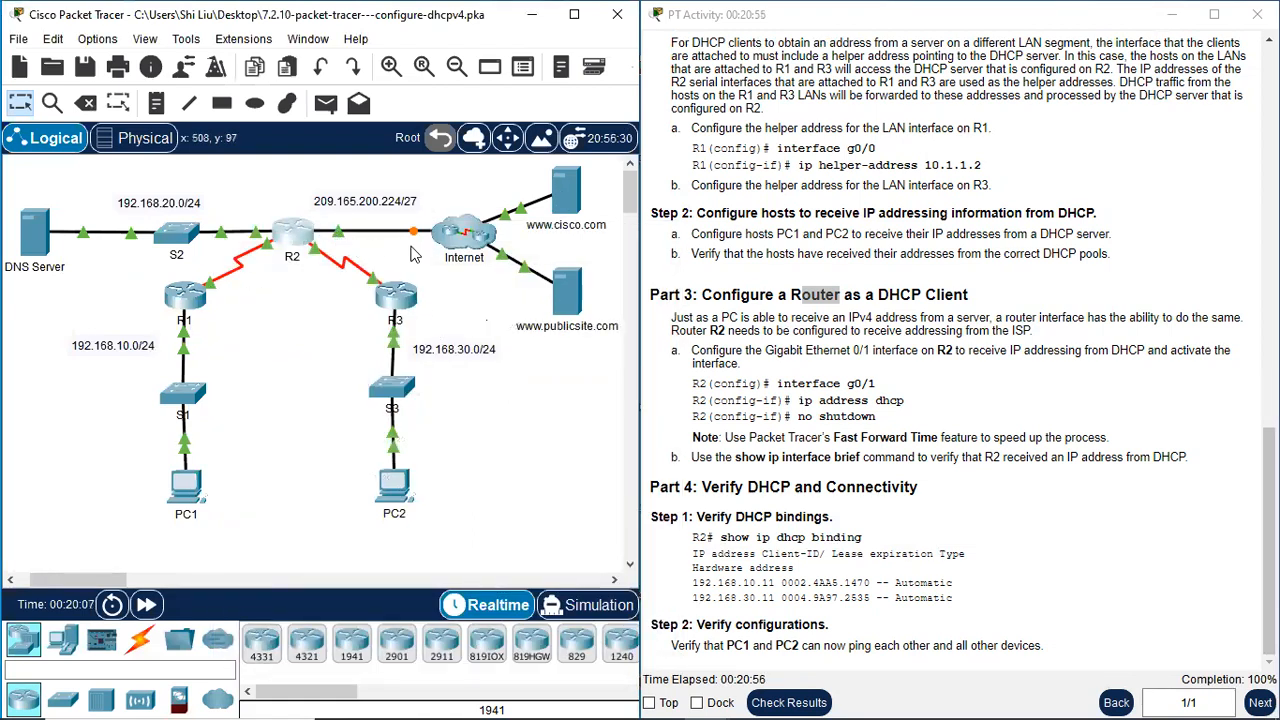
click(147, 605)
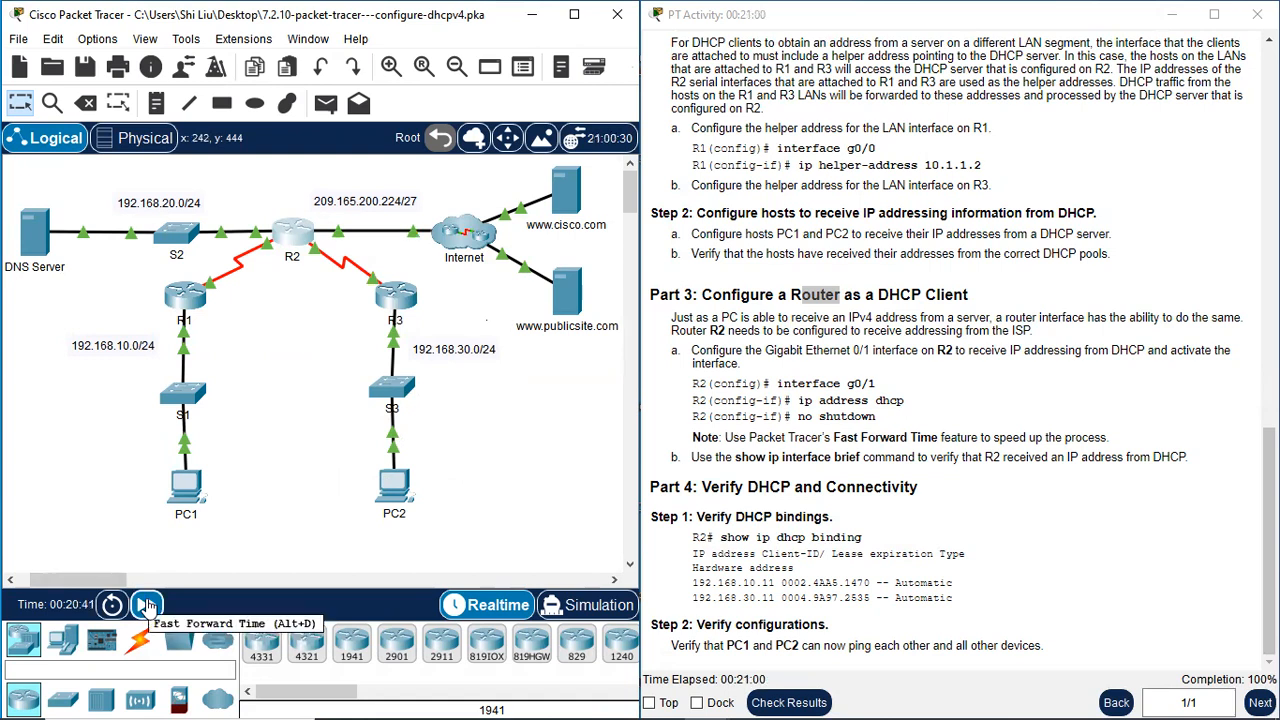
click(147, 605)
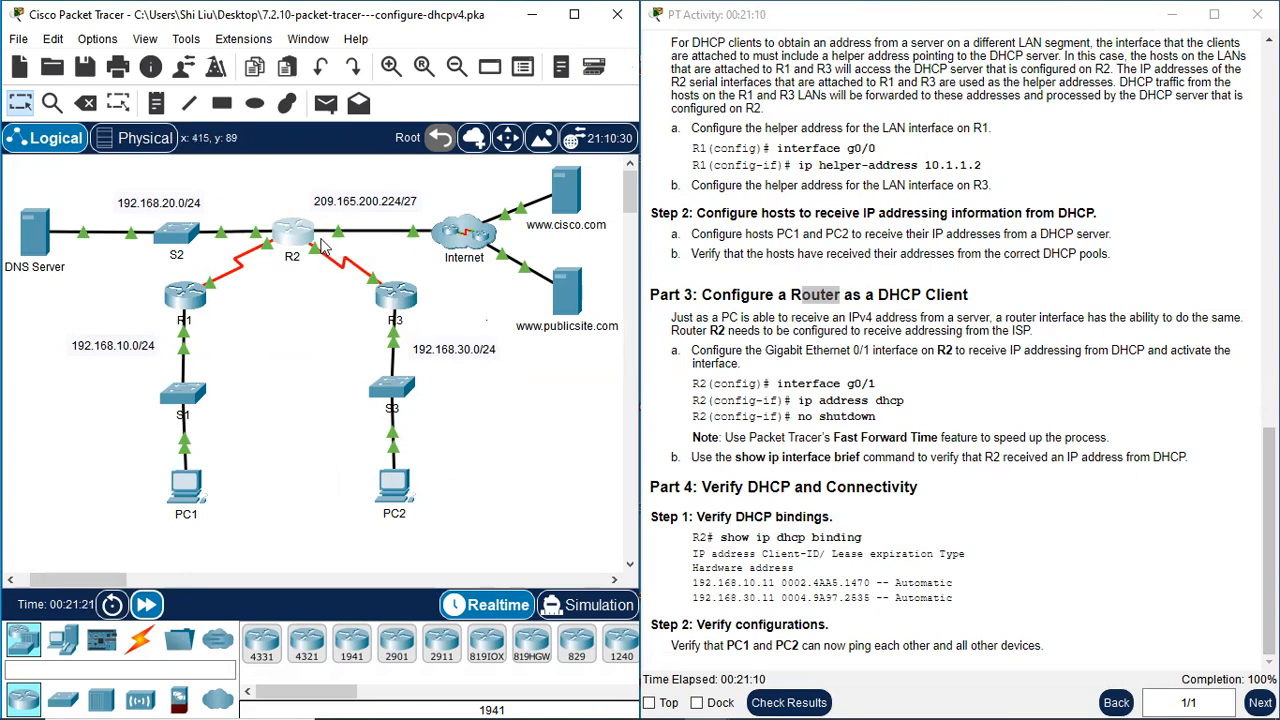
On R2, return to privileged EXEC mode and run sh ip int brie to verify the DHCP address on GigabitEthernet0/1, then close its window
click(288, 232)
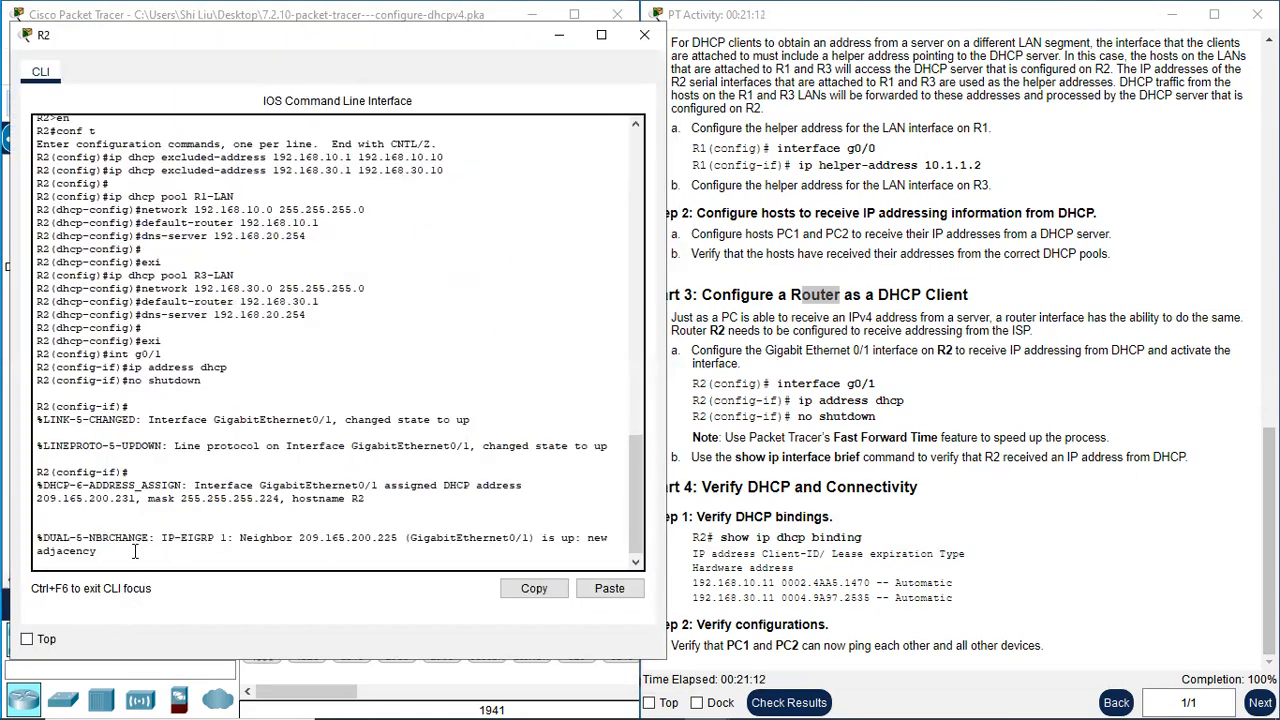
key(Return)
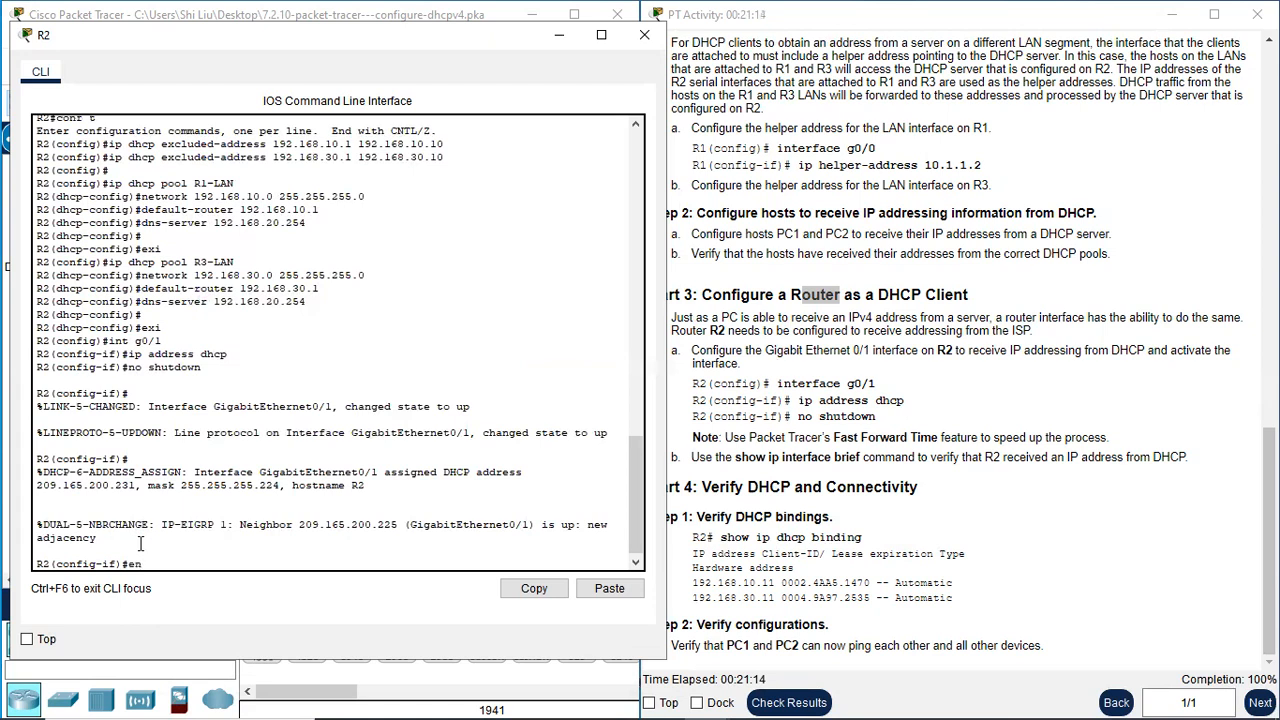
text(end)
key(Return)
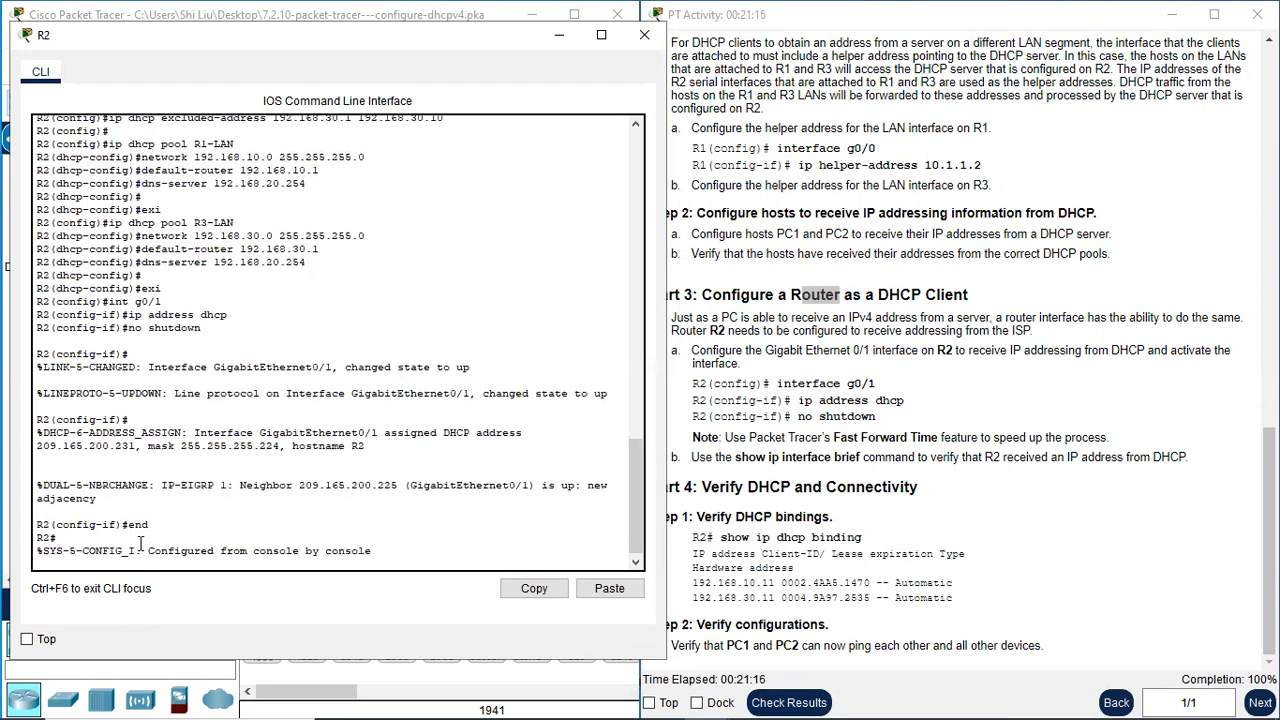
key(Return)
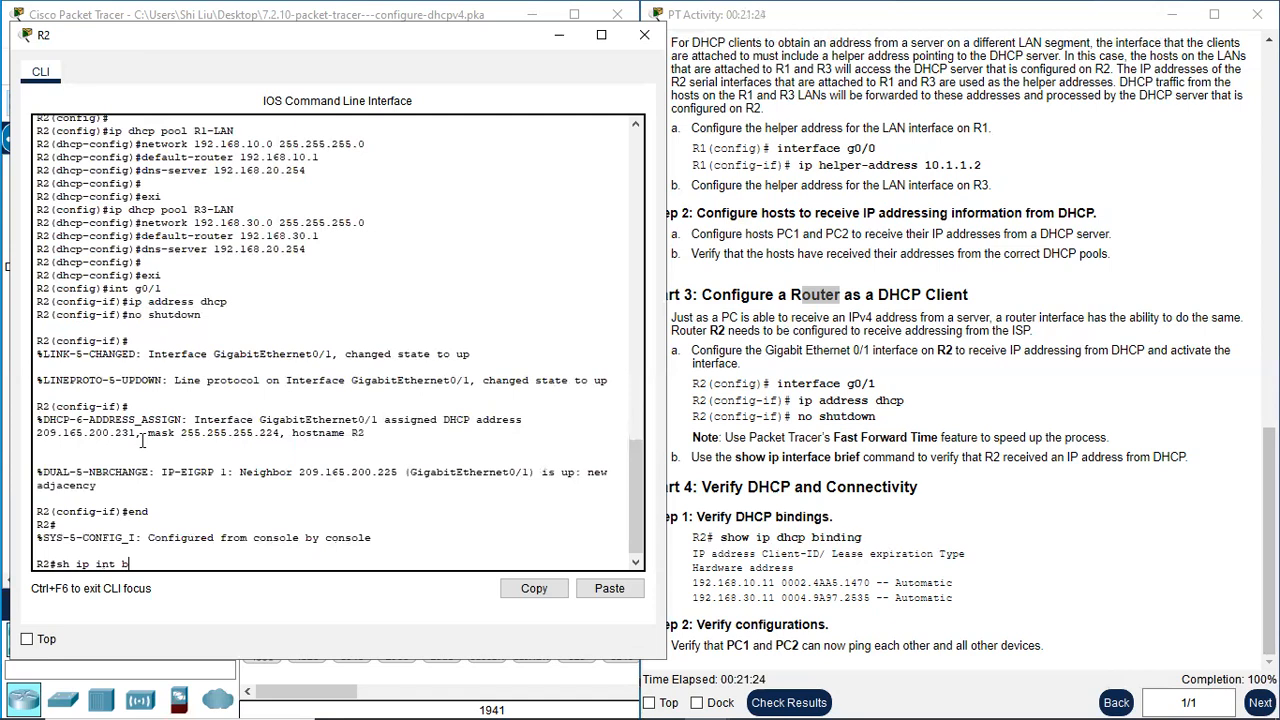
key(Return)
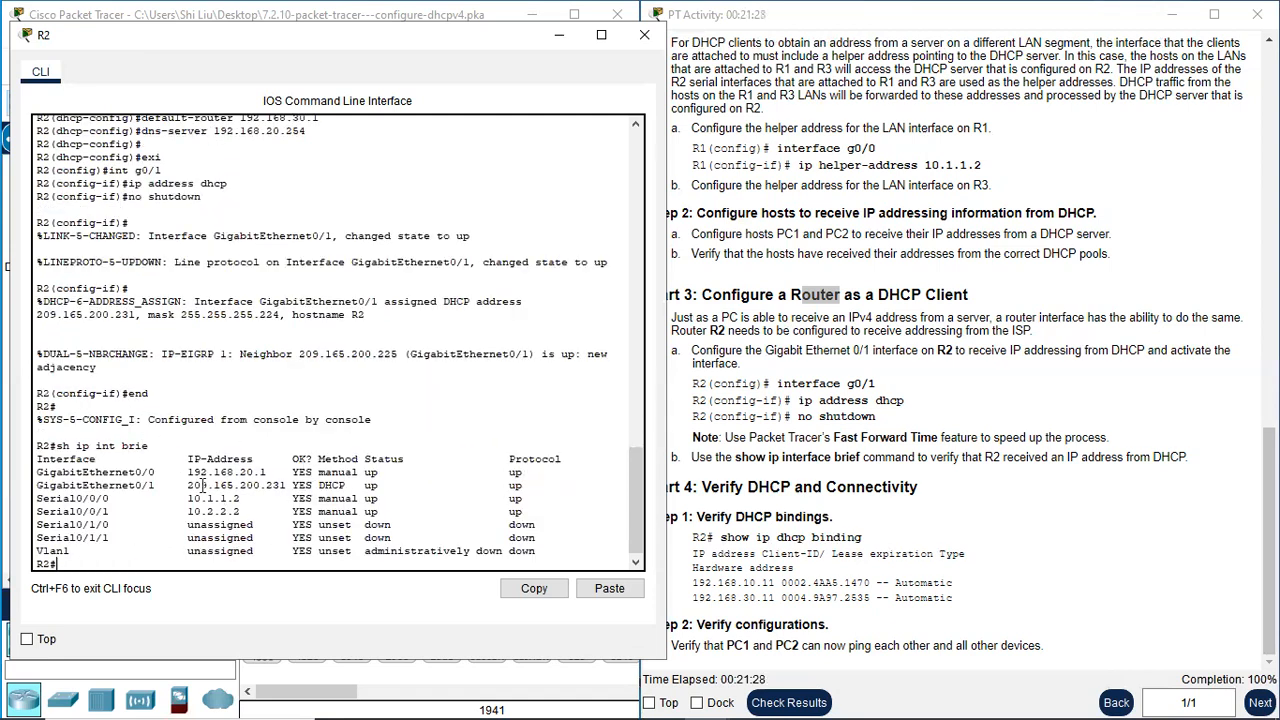
drag(86, 484, 547, 484)
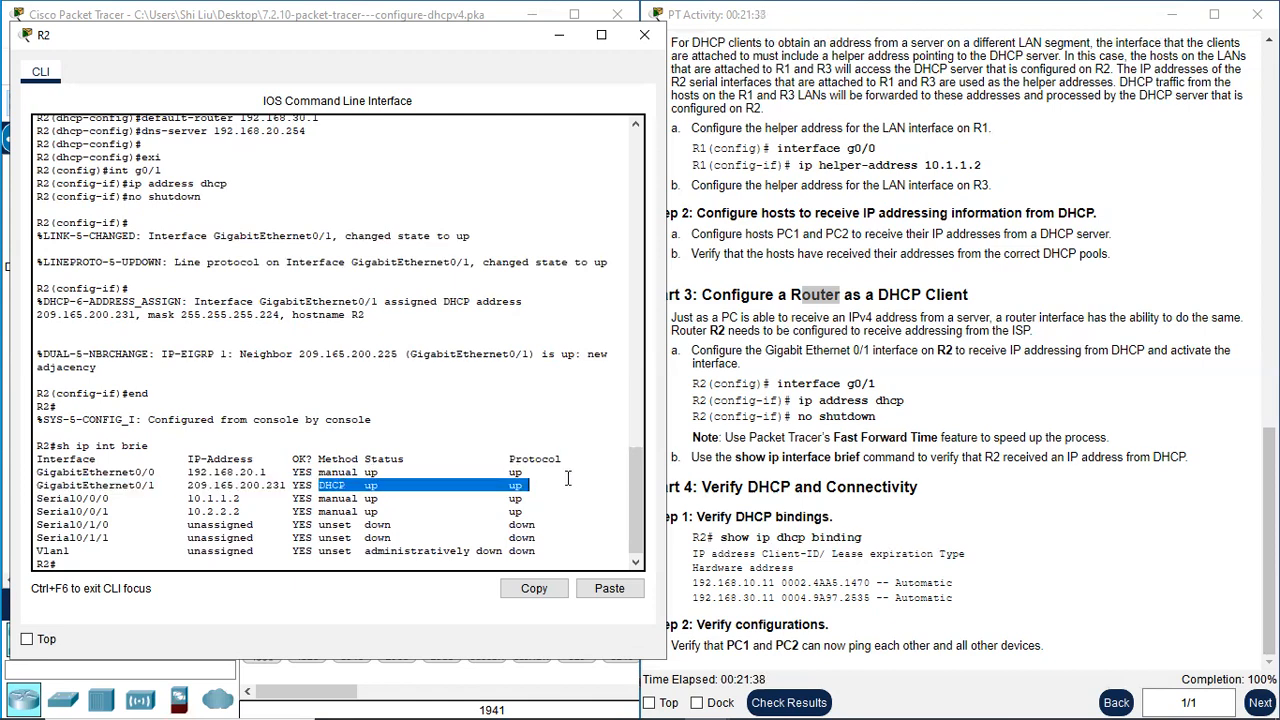
click(645, 37)
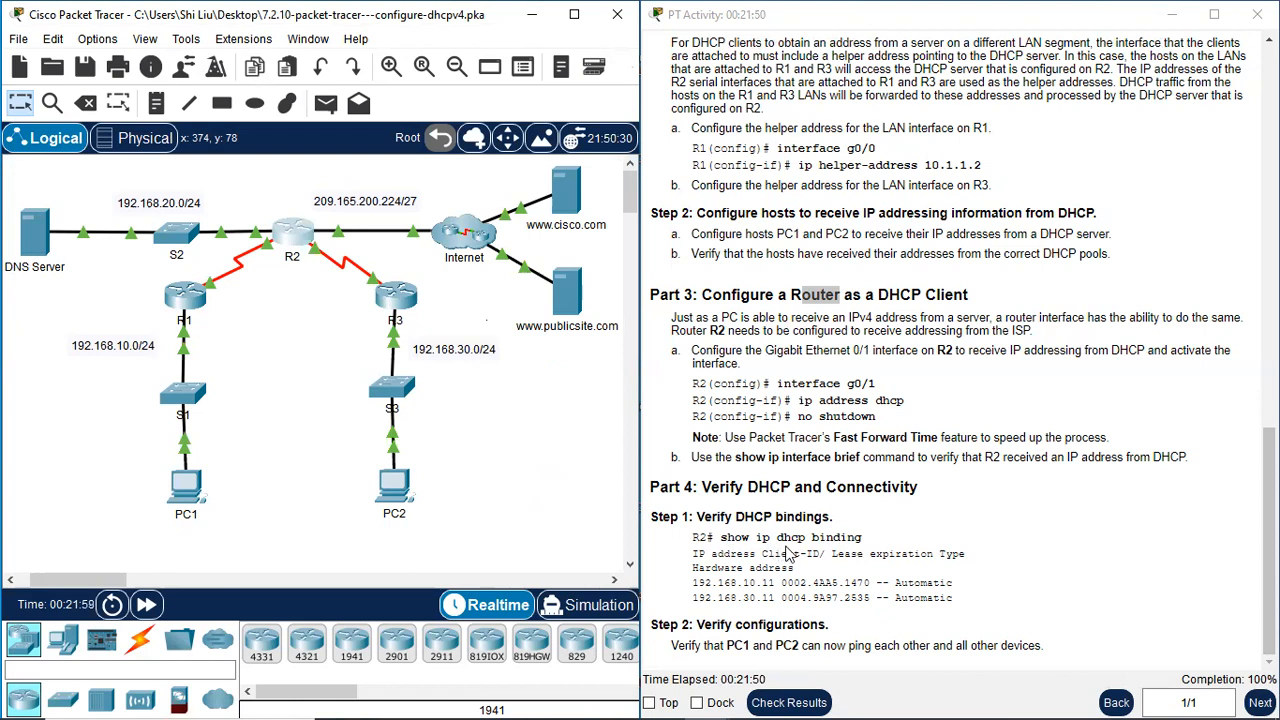
Display the DHCP bindings on R2 with sh ip dhcp binding and examine the IP and hardware addresses of both leases
click(296, 236)
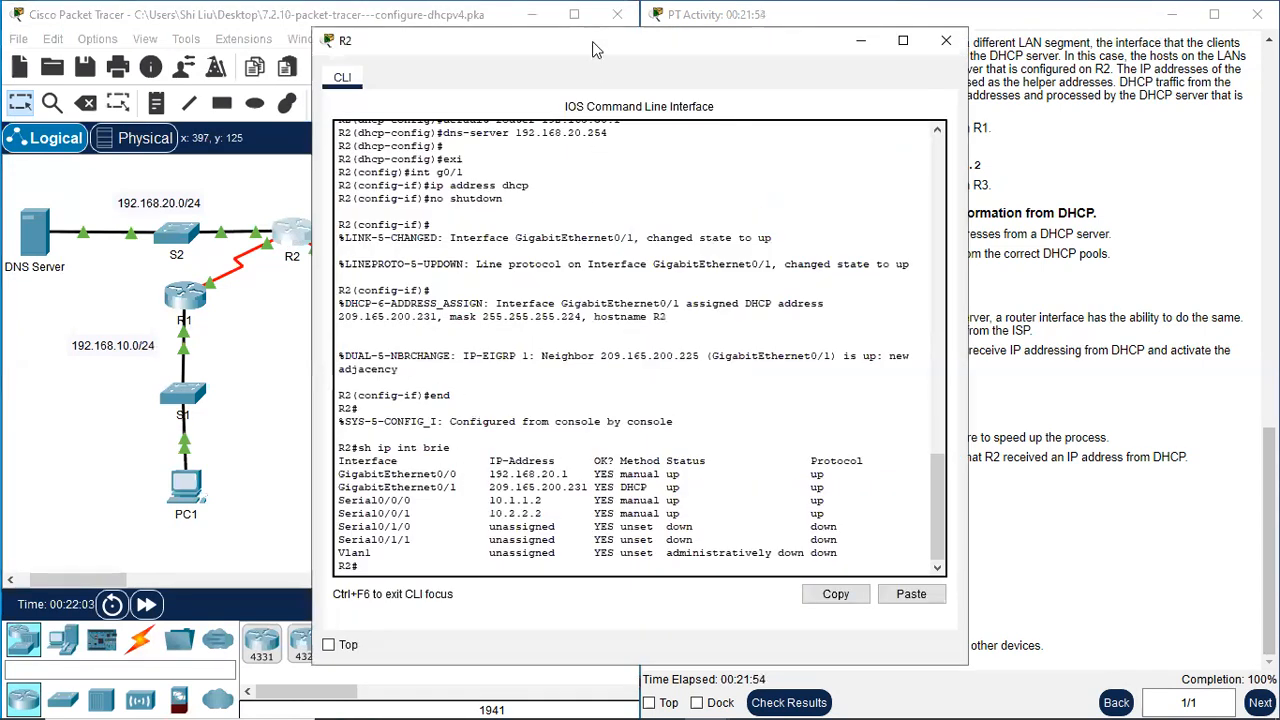
drag(583, 38, 917, 17)
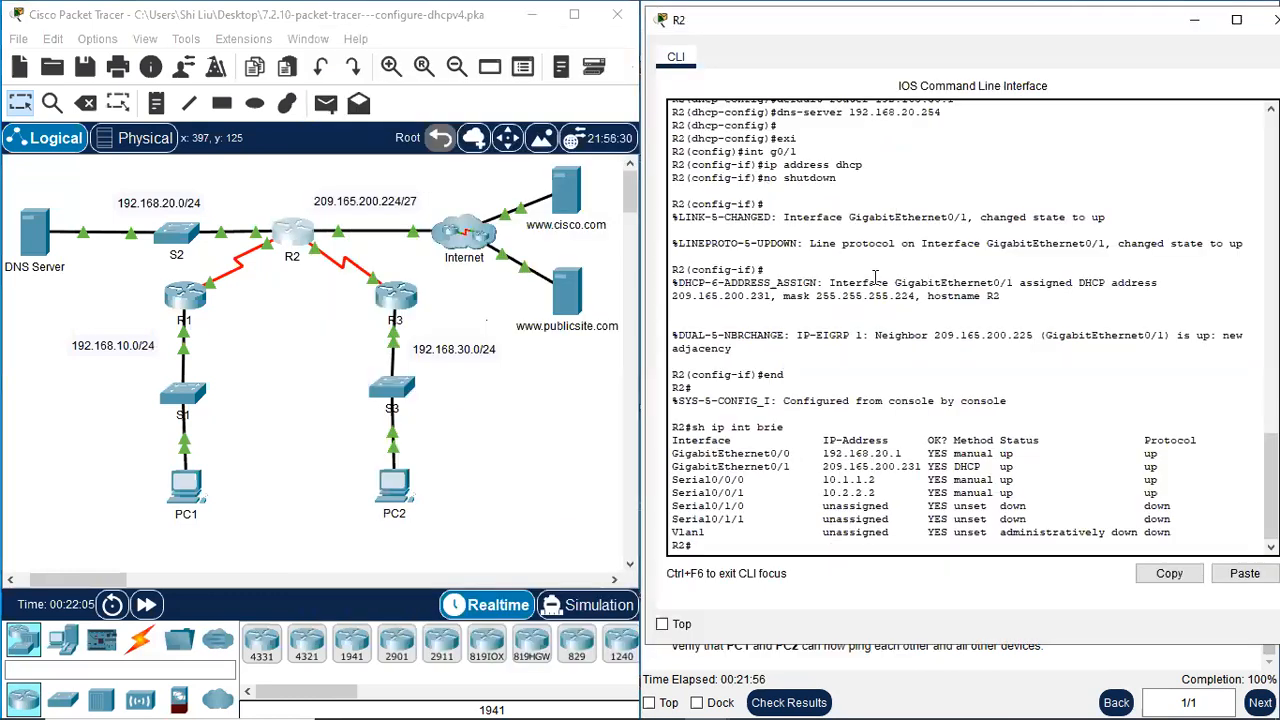
key(Return)
key(Return)
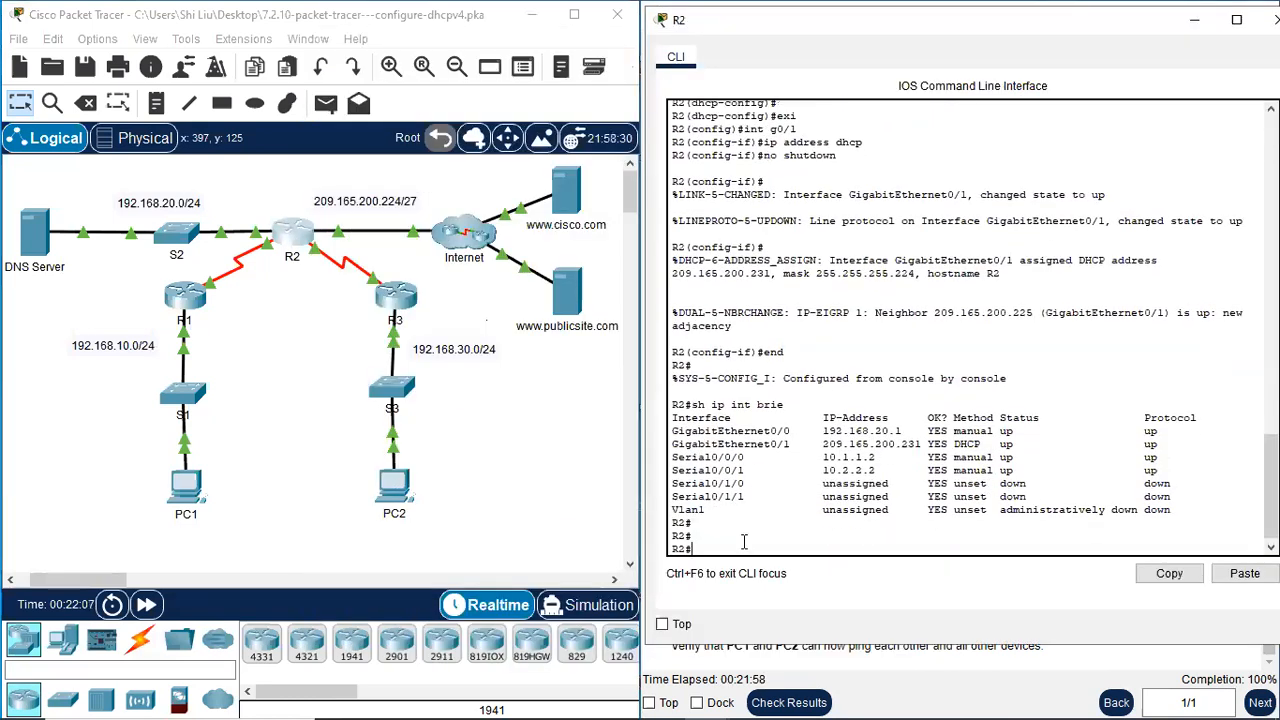
text(sh ip dhcp binding)
key(Return)
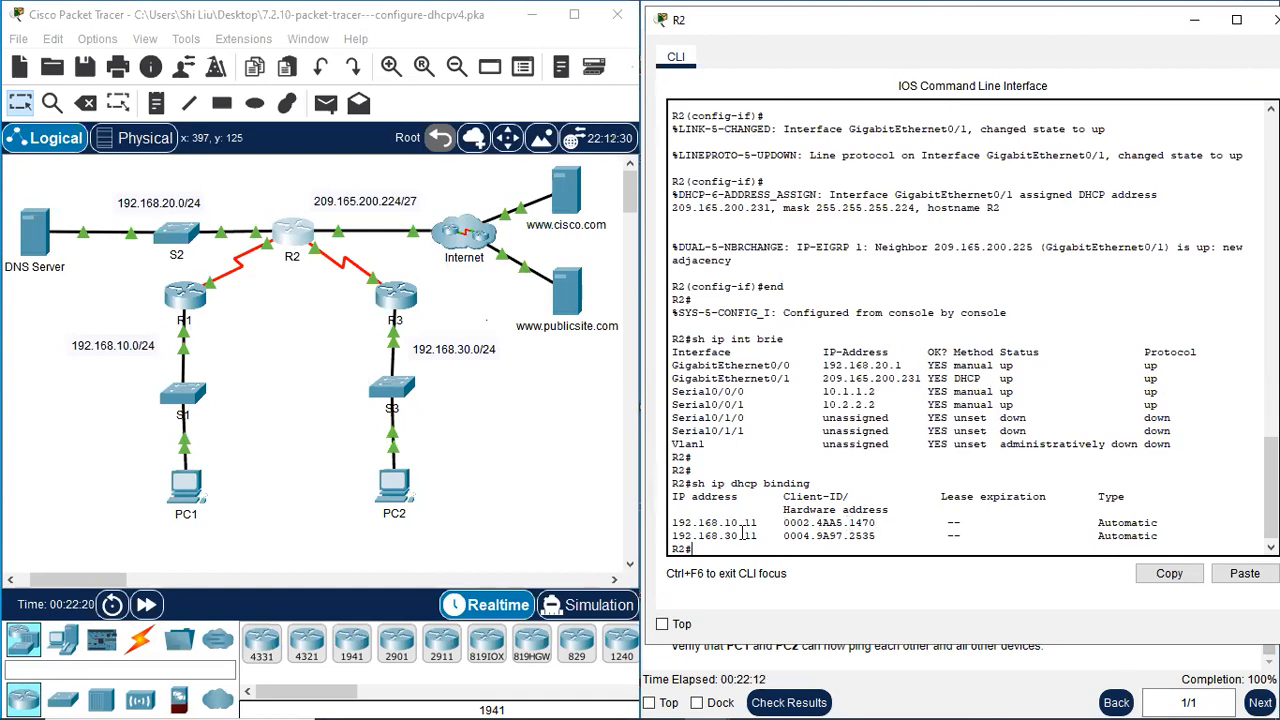
drag(677, 522, 758, 520)
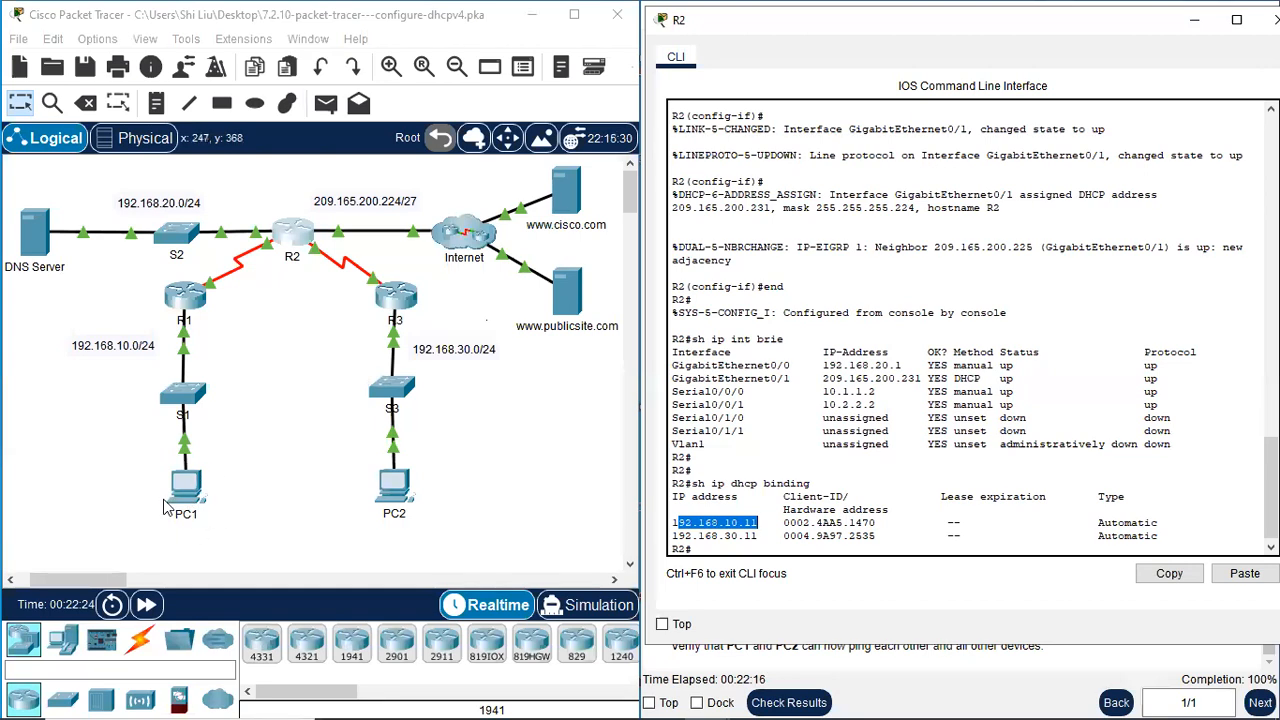
drag(781, 522, 889, 522)
drag(680, 536, 882, 537)
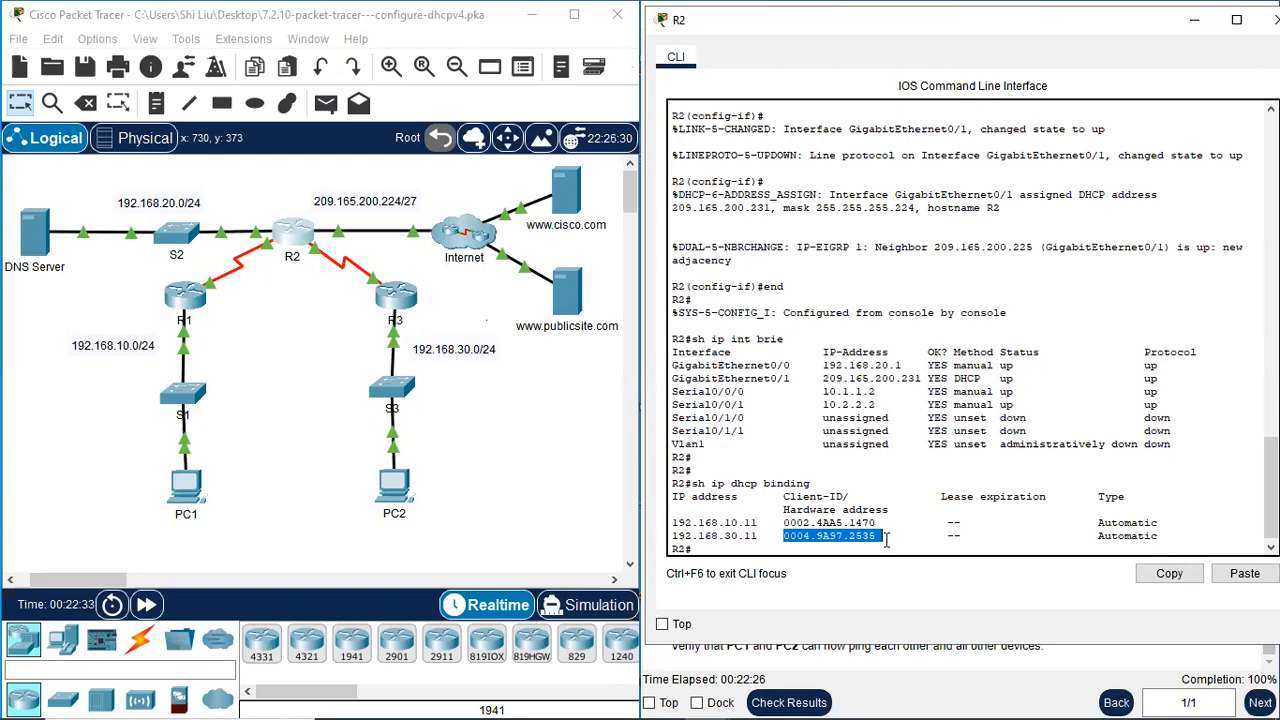
Compare PC1's IPv4 and physical addresses in its ipconfig /all output with its DHCP binding on R2, and close PC1
click(200, 488)
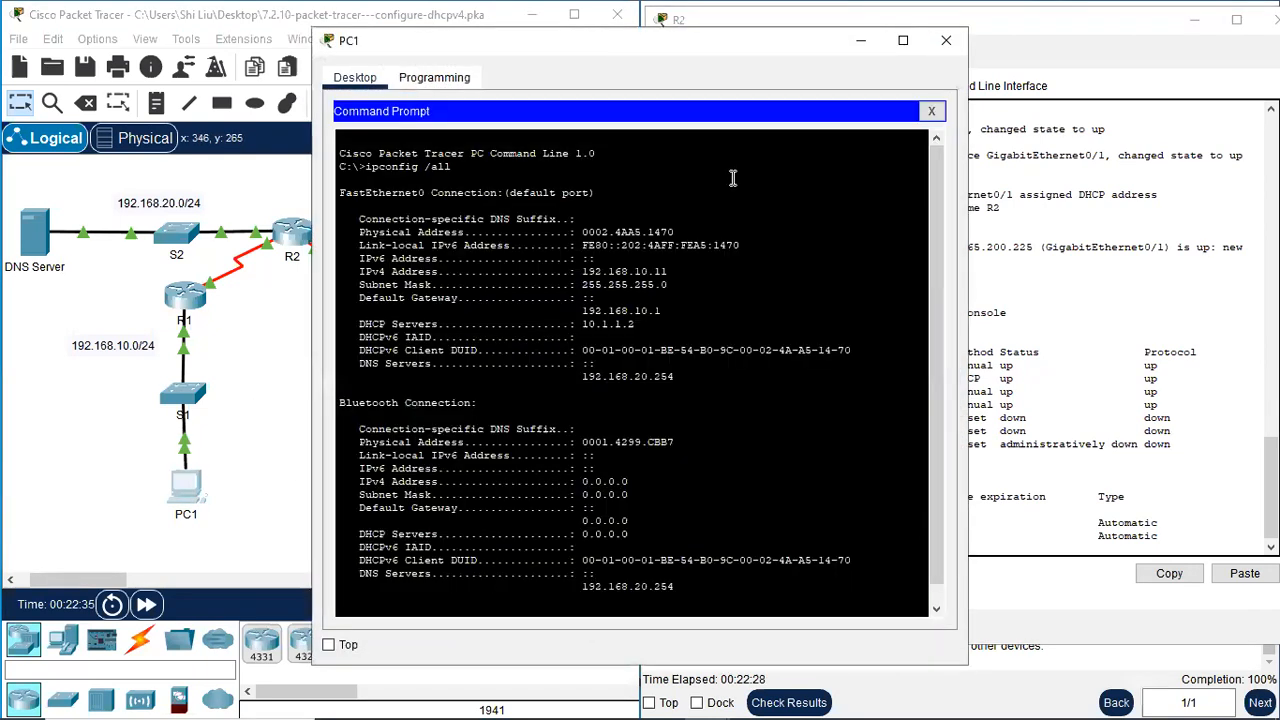
drag(594, 47, 282, 49)
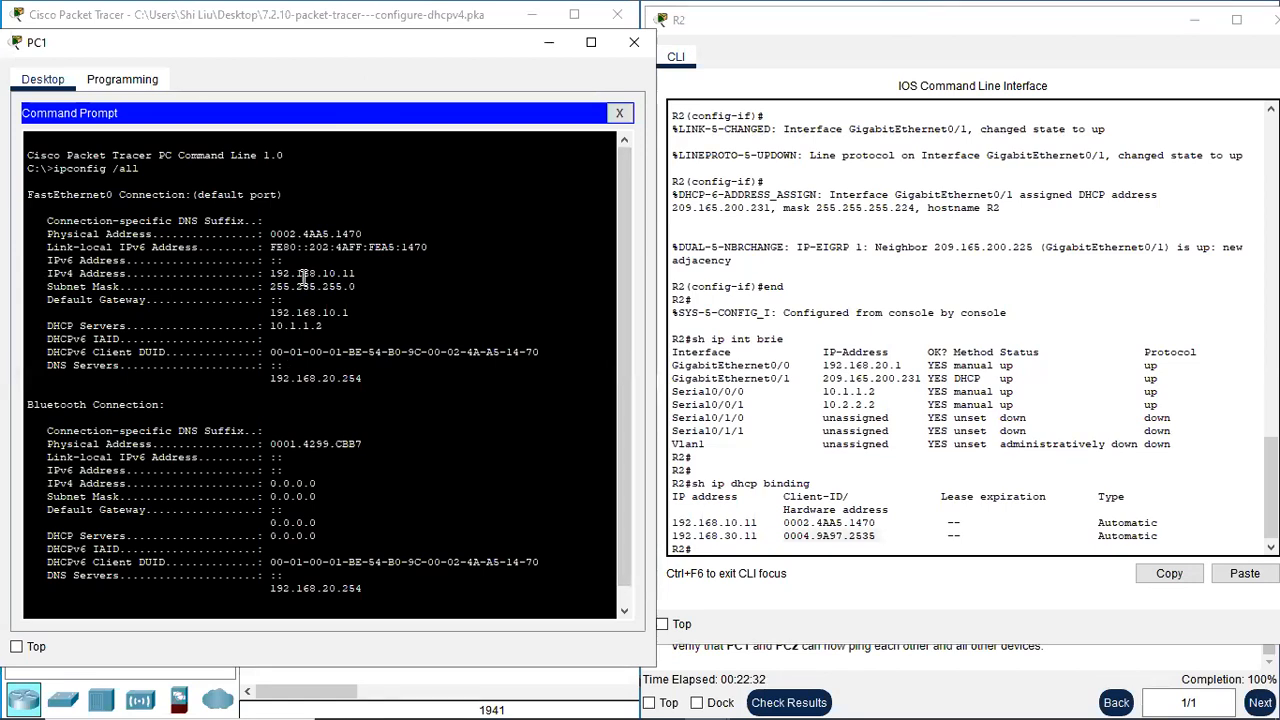
drag(301, 273, 357, 273)
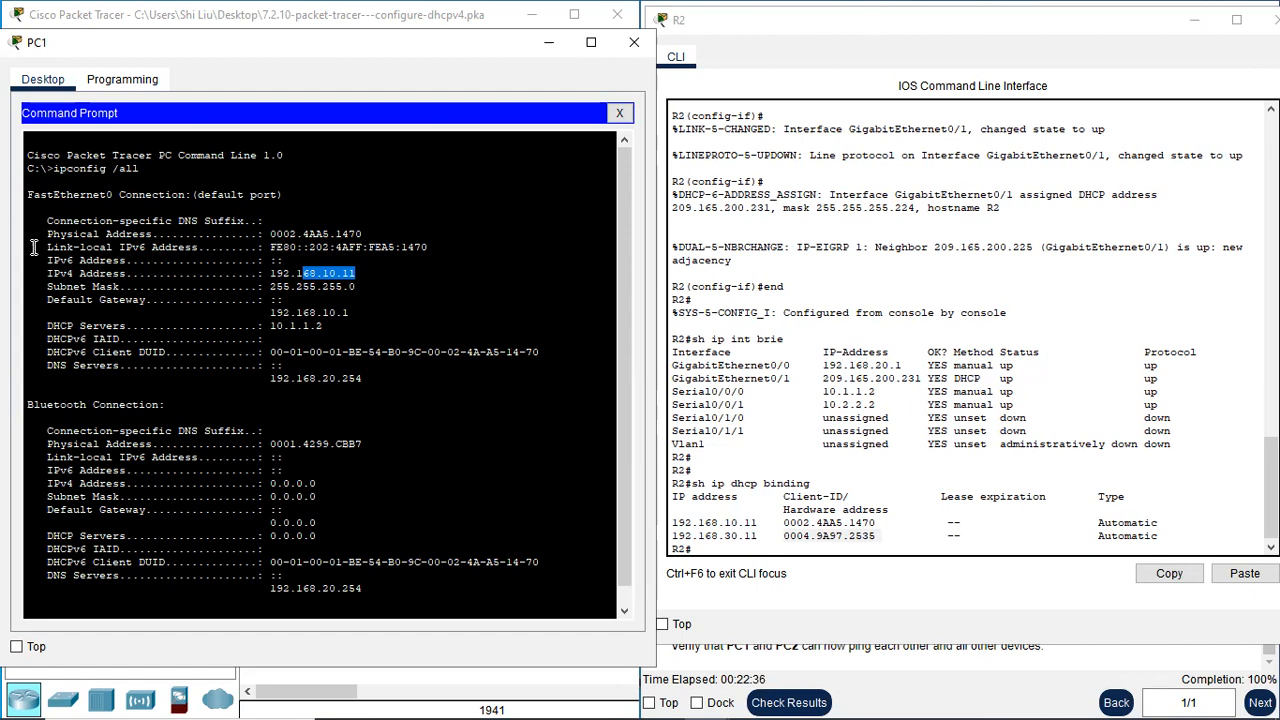
drag(272, 234, 375, 230)
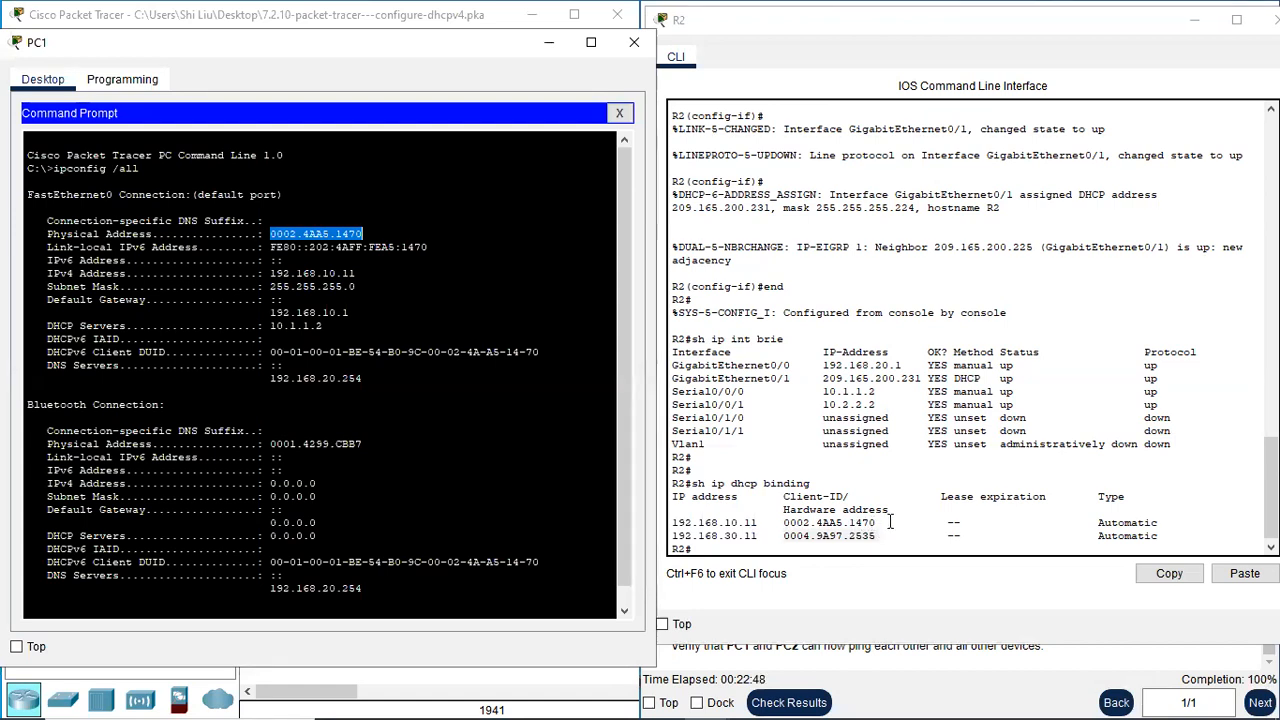
click(633, 43)
Compare PC2's physical and IPv4 addresses in its ipconfig /all output with its DHCP binding on R2, and close both device windows
click(405, 472)
click(735, 115)
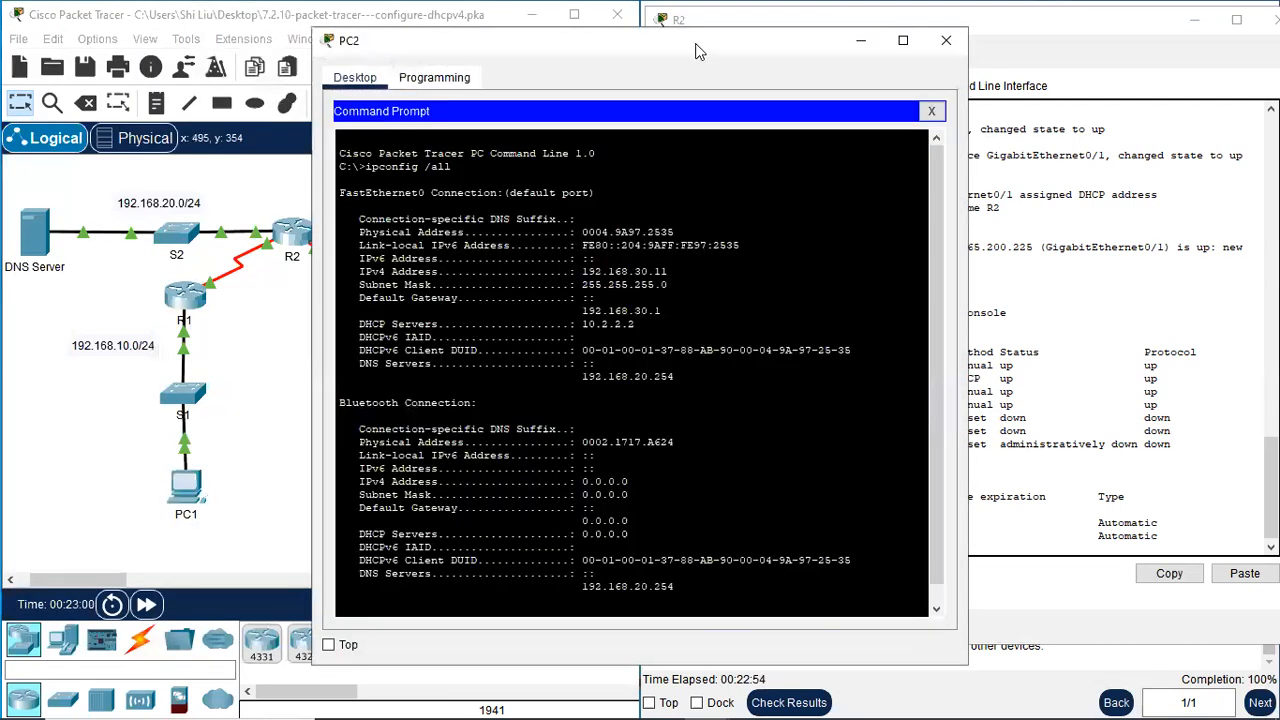
drag(684, 47, 376, 53)
drag(110, 238, 384, 236)
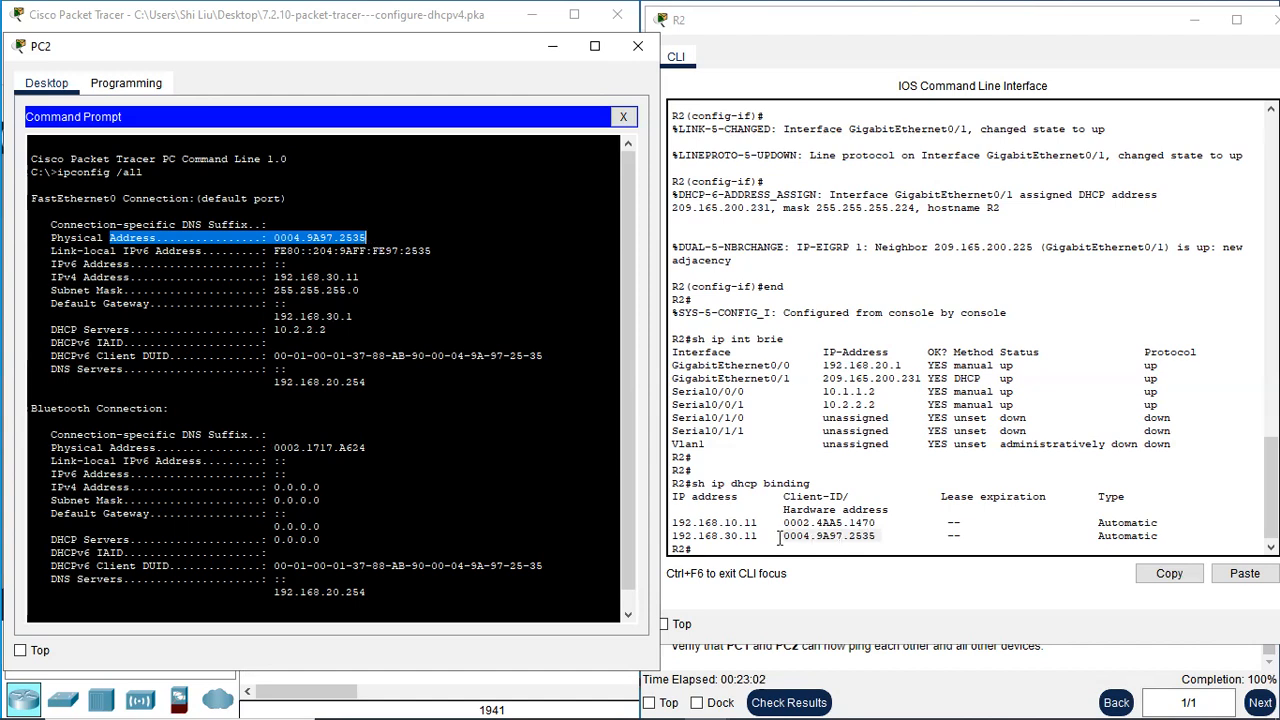
drag(779, 537, 887, 540)
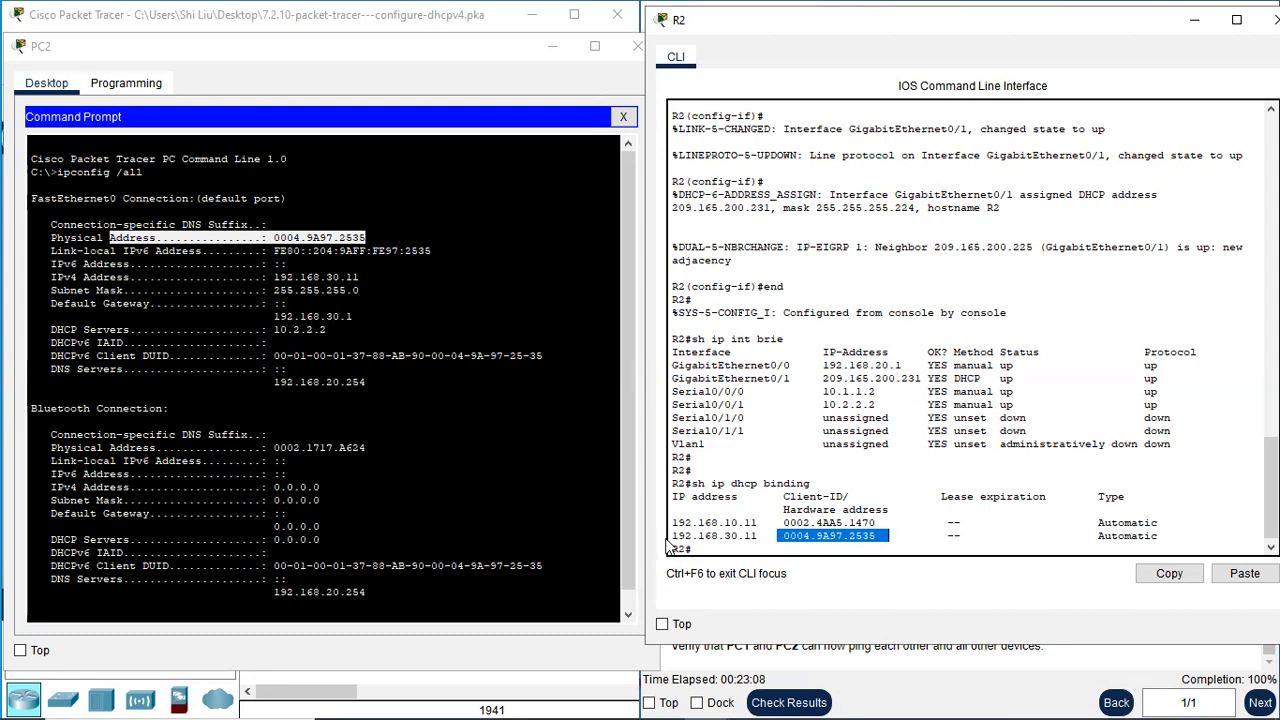
click(674, 536)
drag(676, 537, 759, 537)
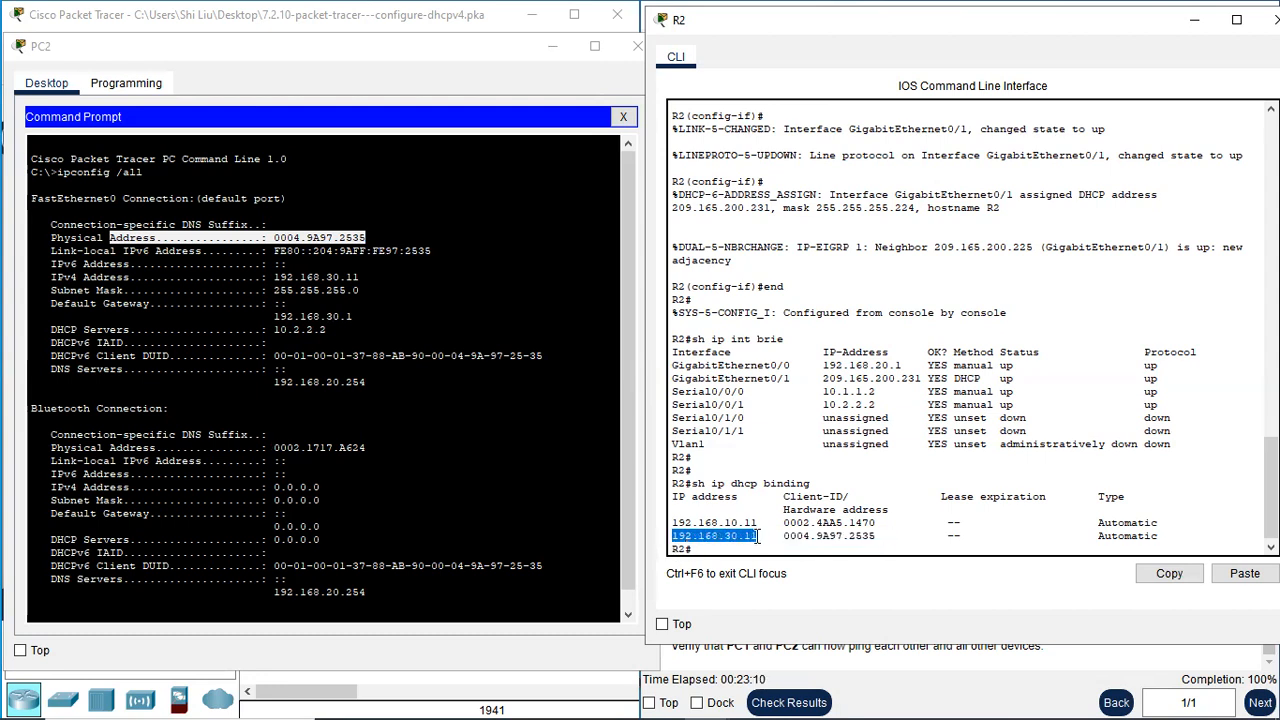
drag(313, 277, 371, 280)
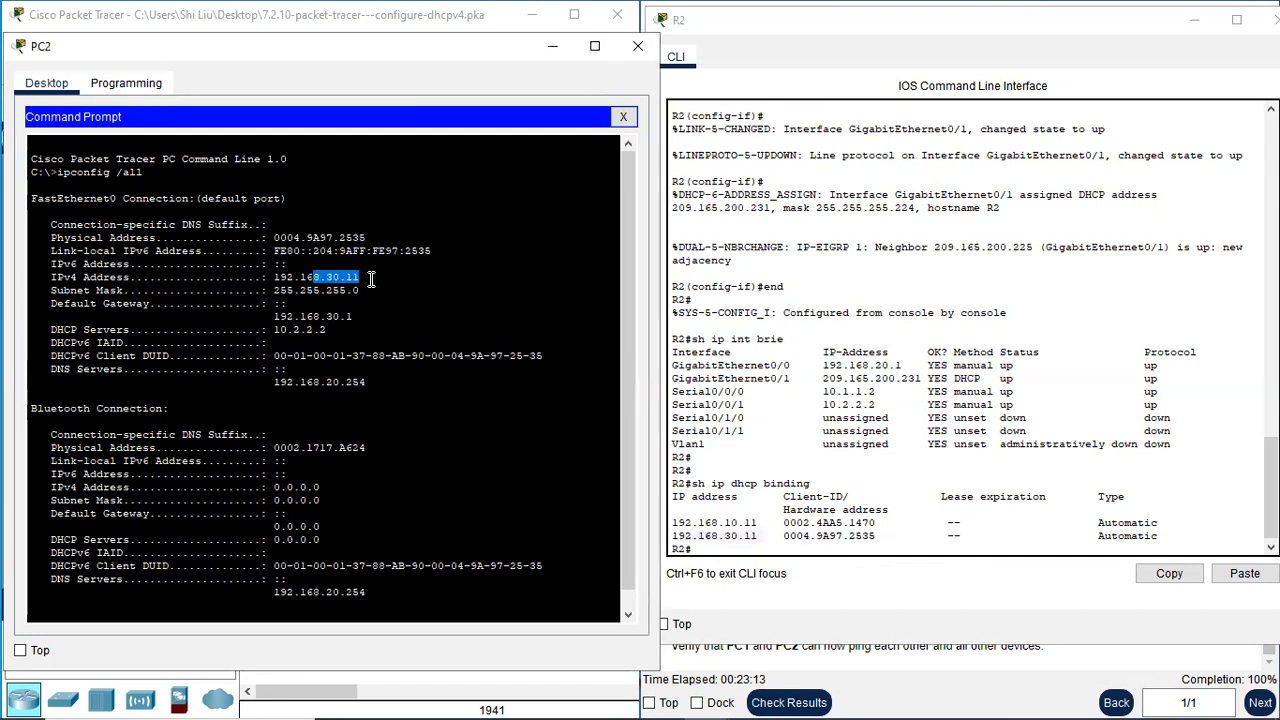
click(640, 56)
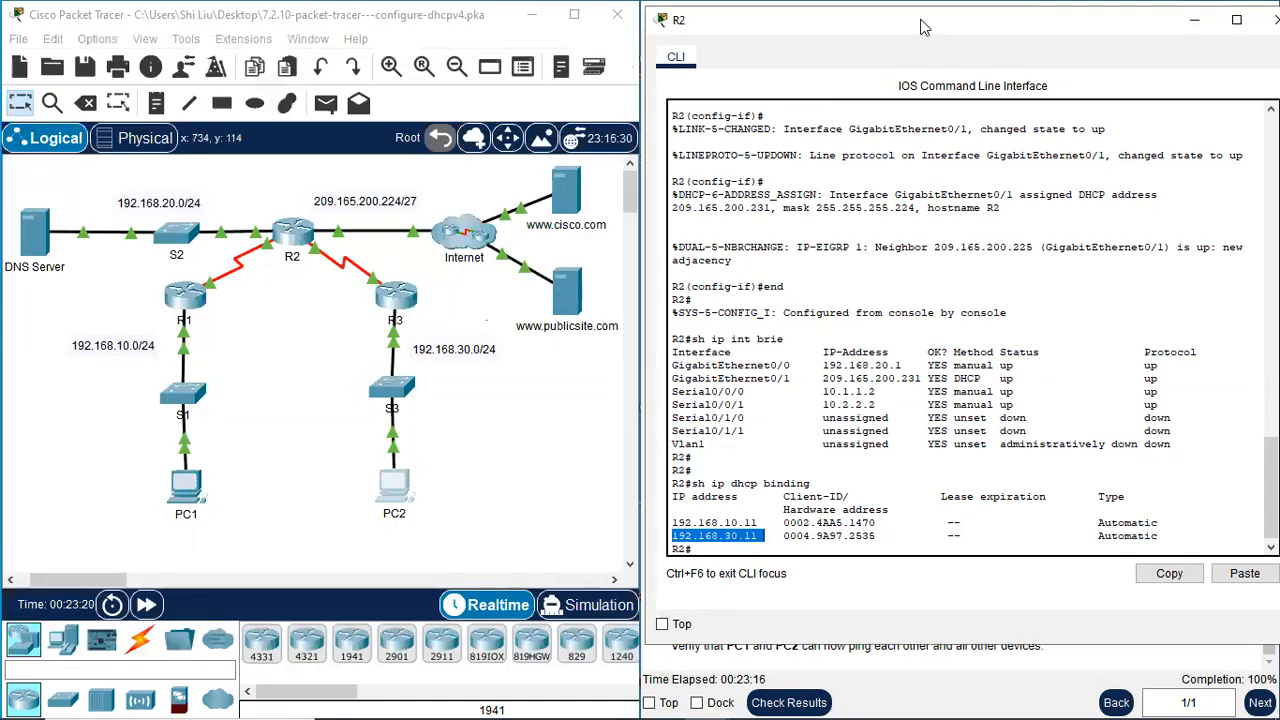
drag(922, 27, 256, 49)
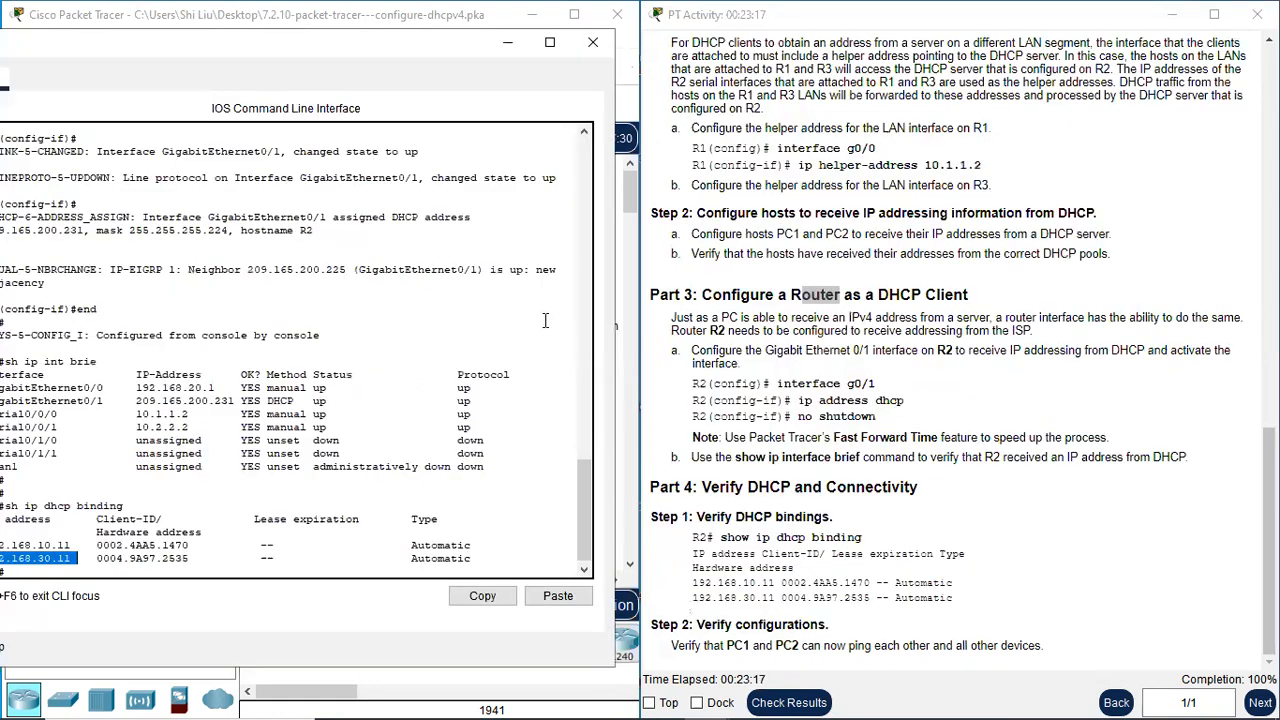
click(593, 43)
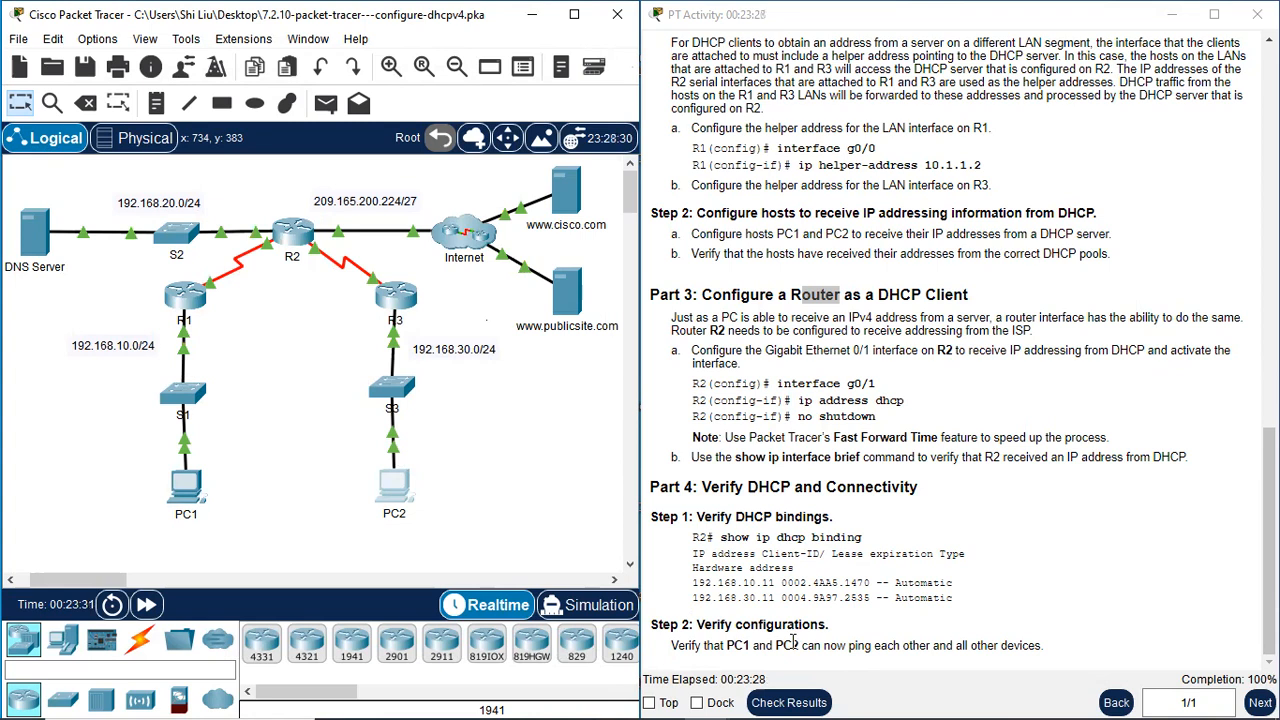
Ping PC2 at 192.168.30.11 from PC1's Command Prompt, consulting PC2's IP Configuration for the address
click(187, 490)
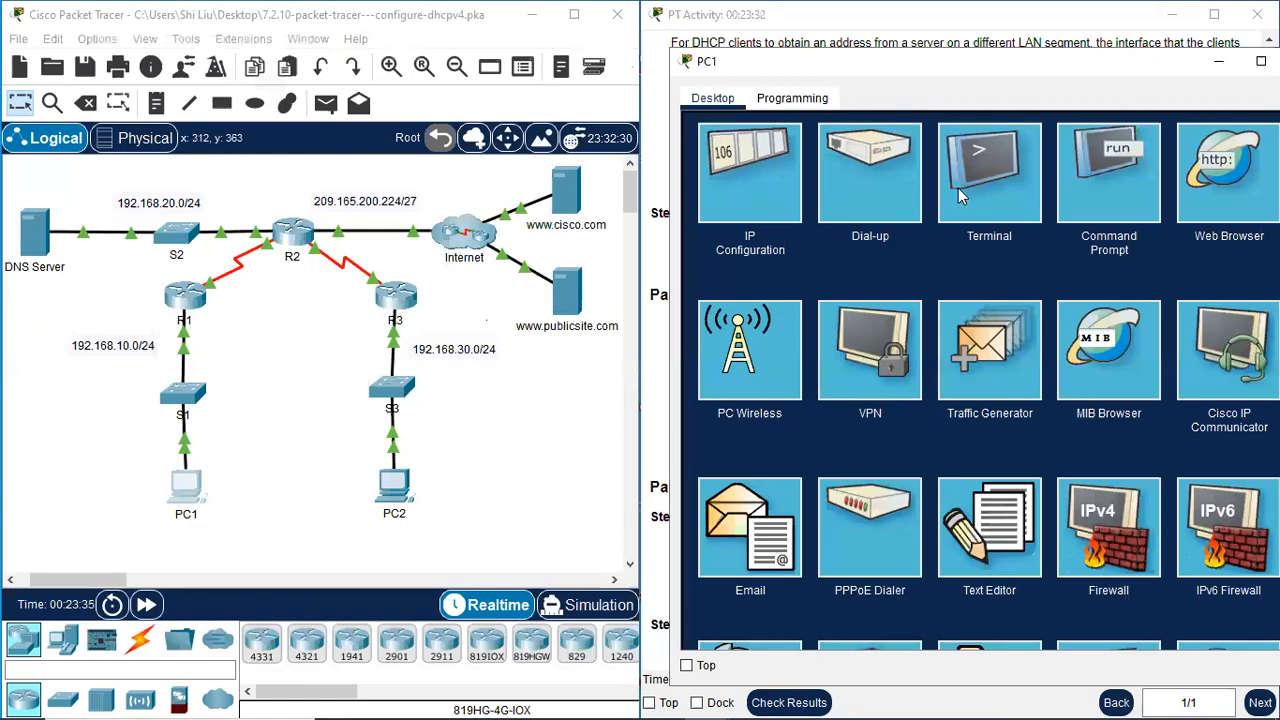
click(1109, 171)
click(394, 488)
click(395, 160)
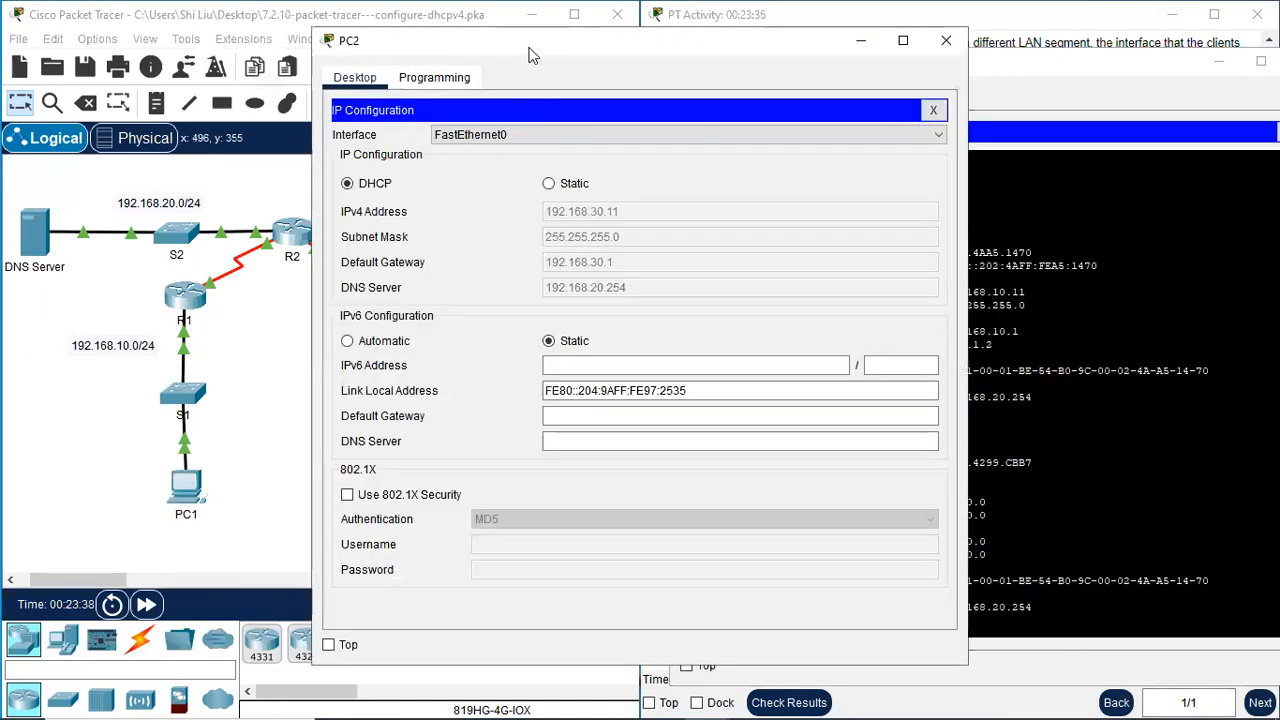
drag(530, 55, 224, 53)
scroll(763, 544, down, 1)
click(764, 626)
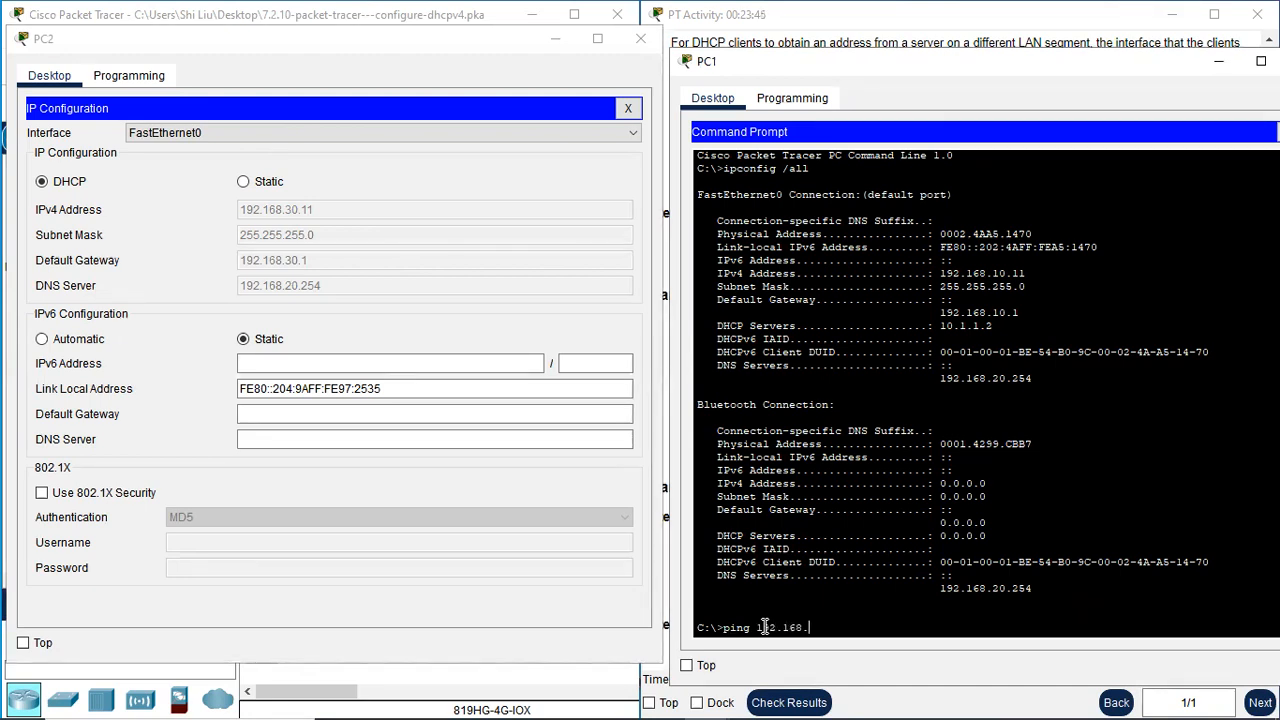
key(Return)
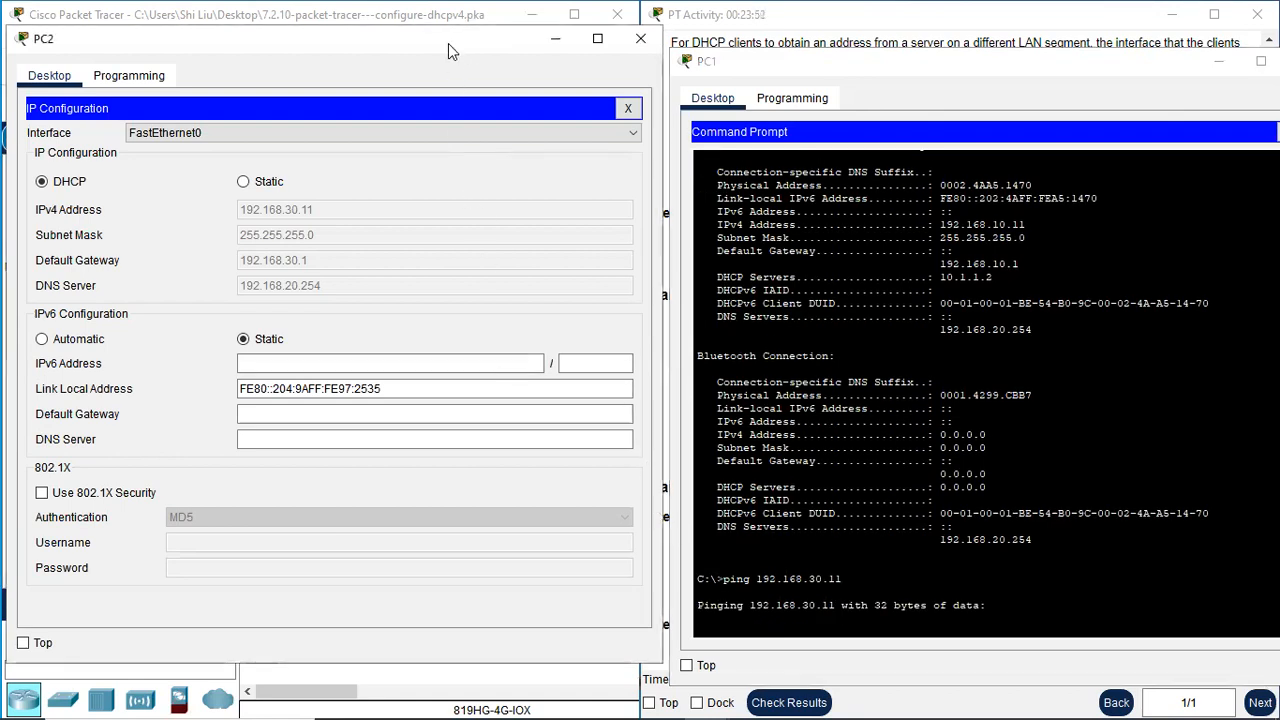
drag(448, 43, 423, 54)
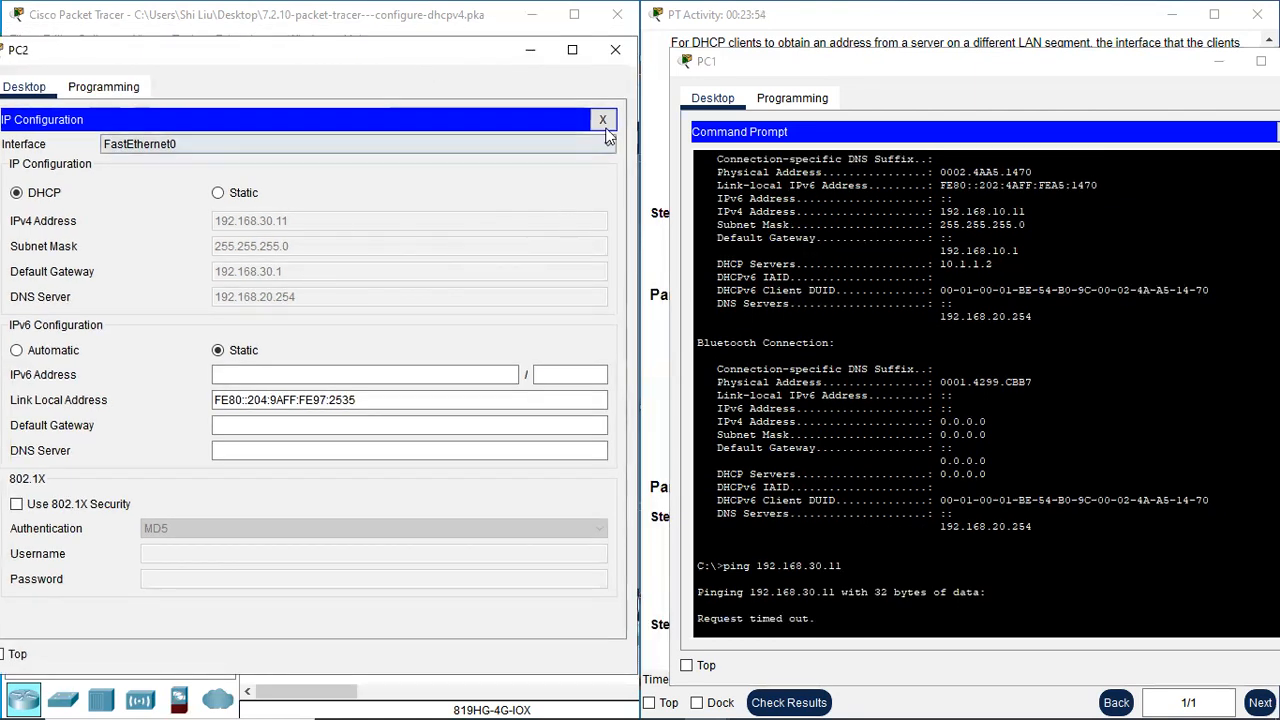
click(613, 50)
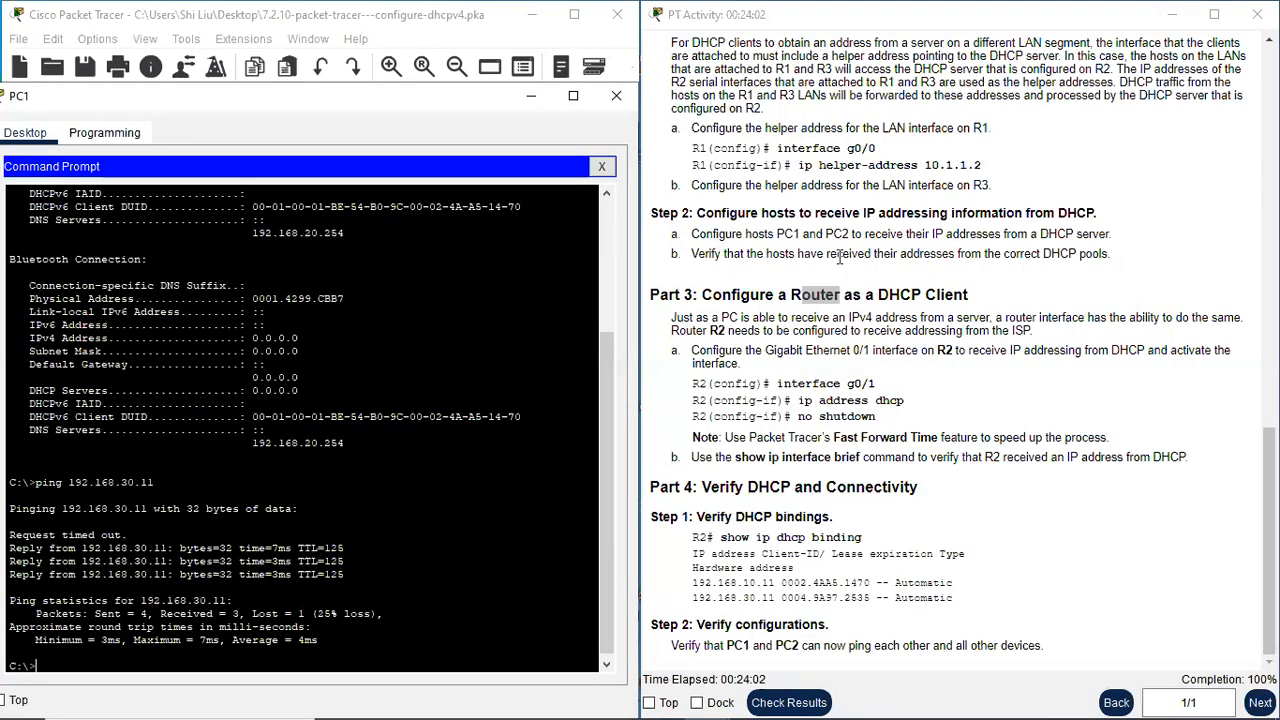
Look up the DNS Server's address in the activity's addressing table and ping 192.168.20.254 from PC1
scroll(925, 252, up, 7)
scroll(928, 256, up, 6)
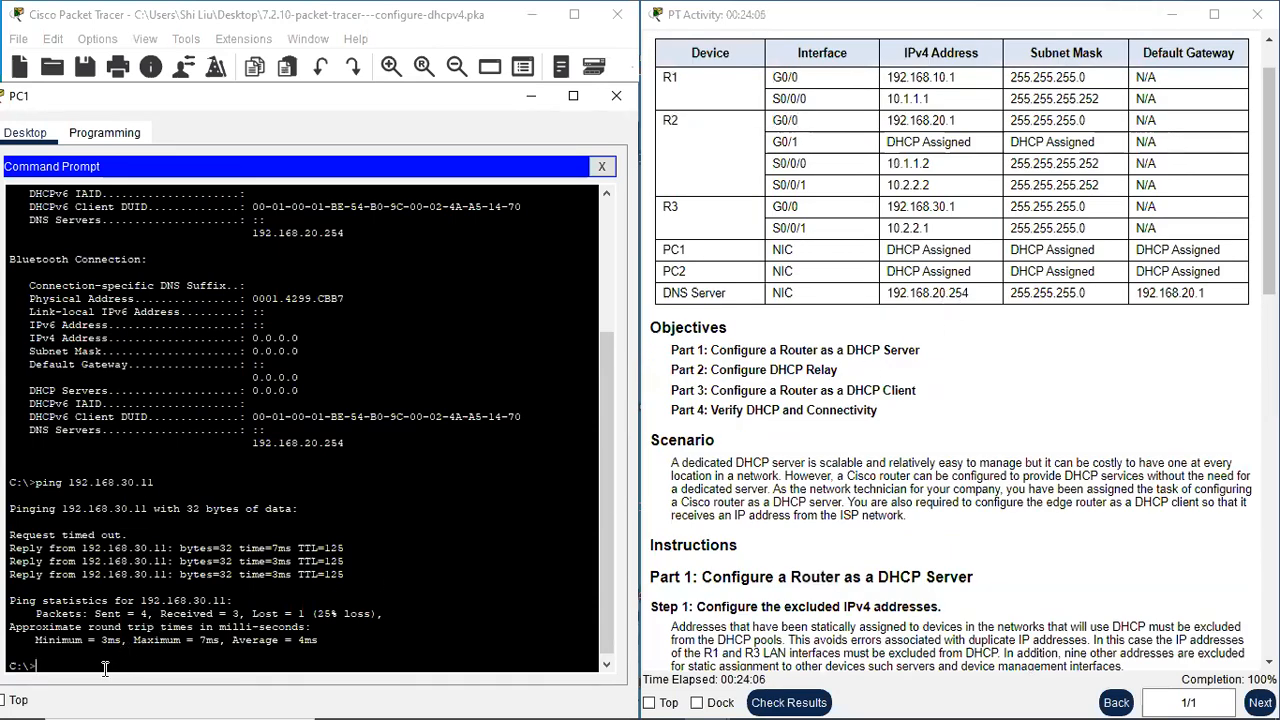
scroll(73, 259, up, 1)
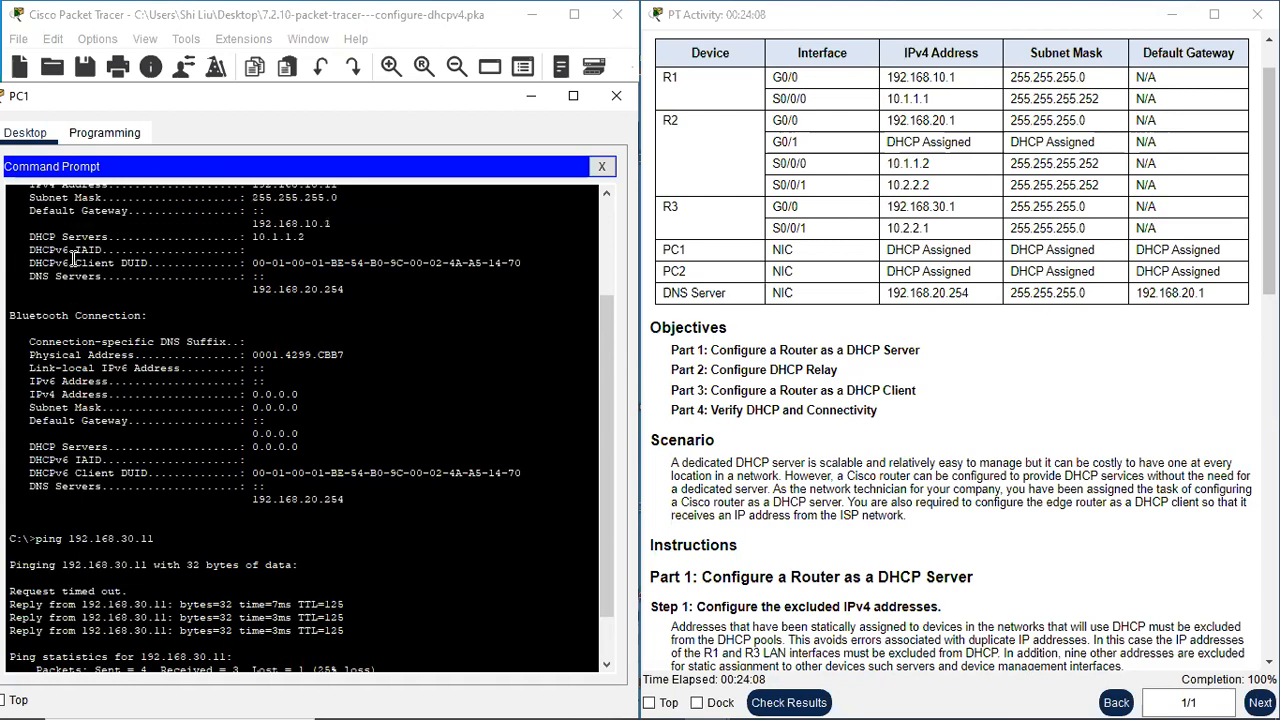
scroll(68, 482, down, 1)
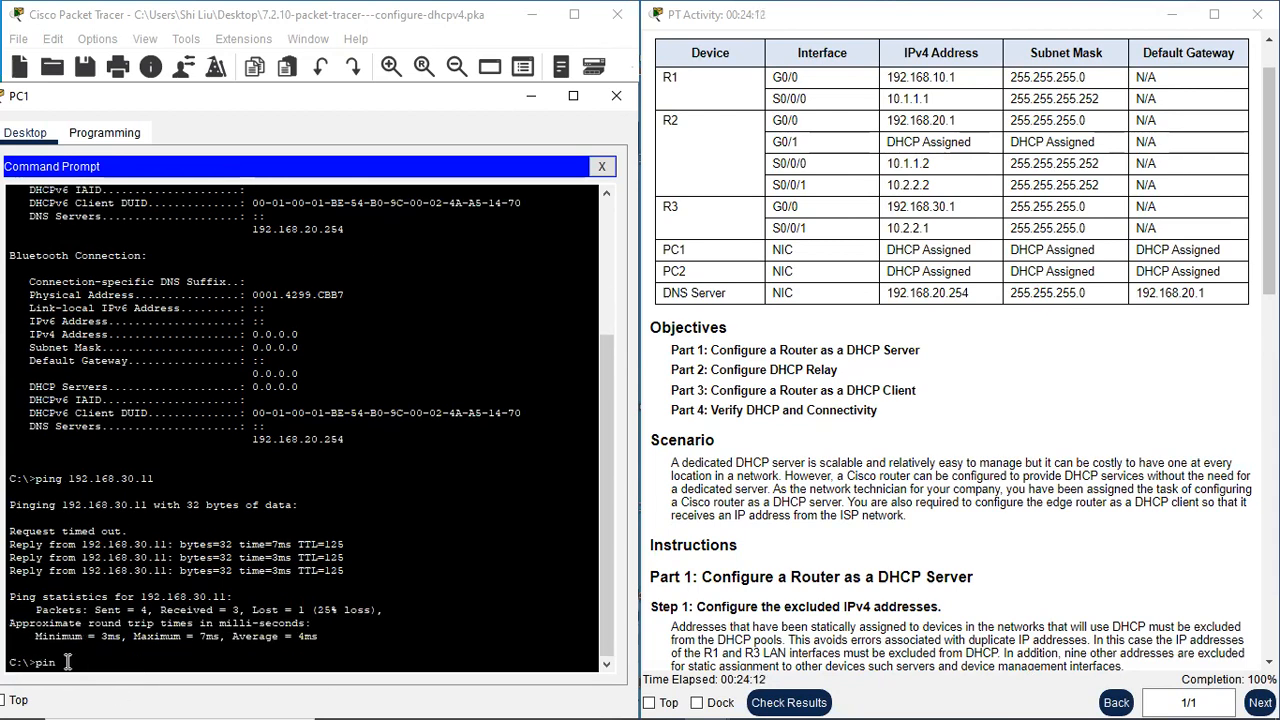
text(192.168.20.254)
key(Return)
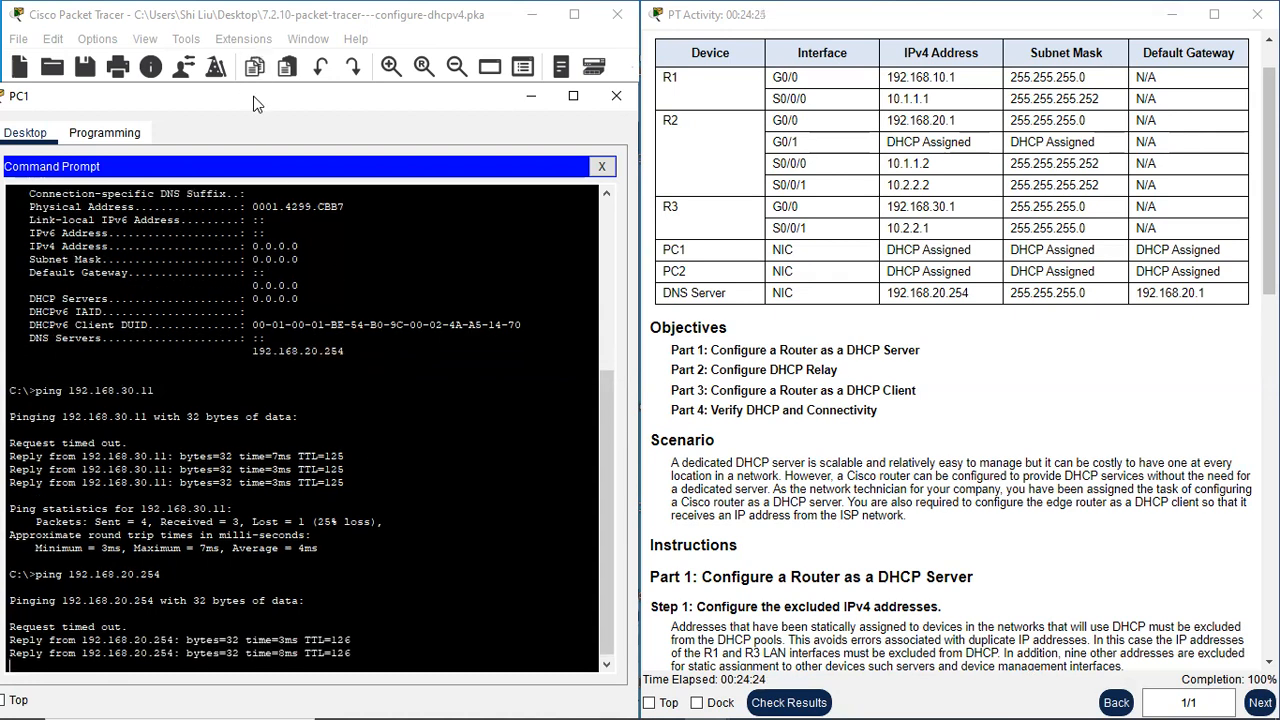
drag(253, 104, 898, 50)
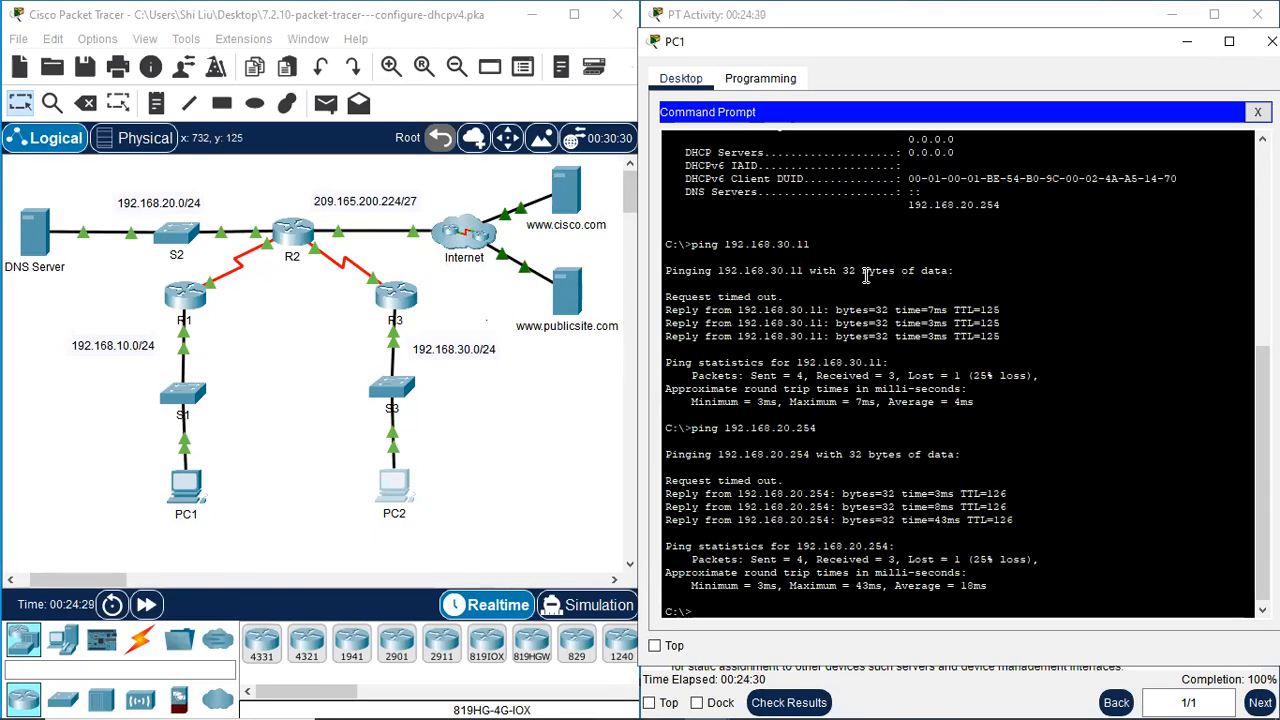
key(Return)
key(Return)
text(ping)
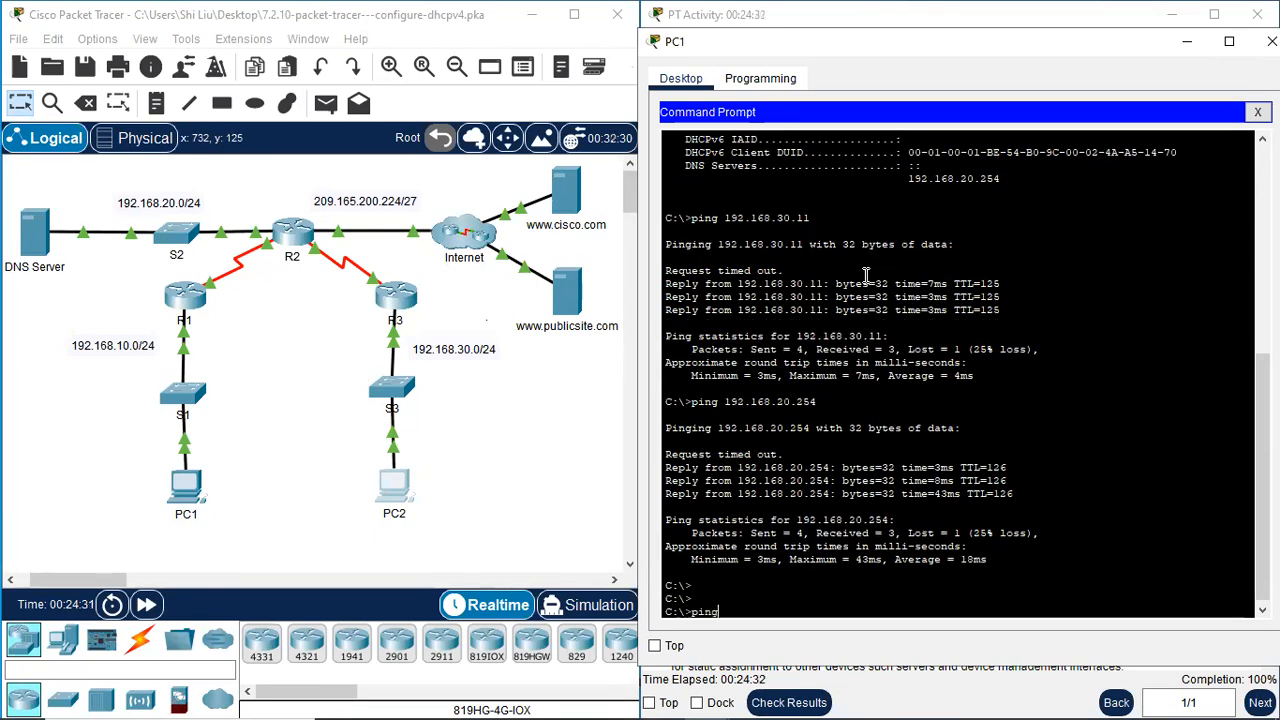
text( www.cisco.com)
key(Return)
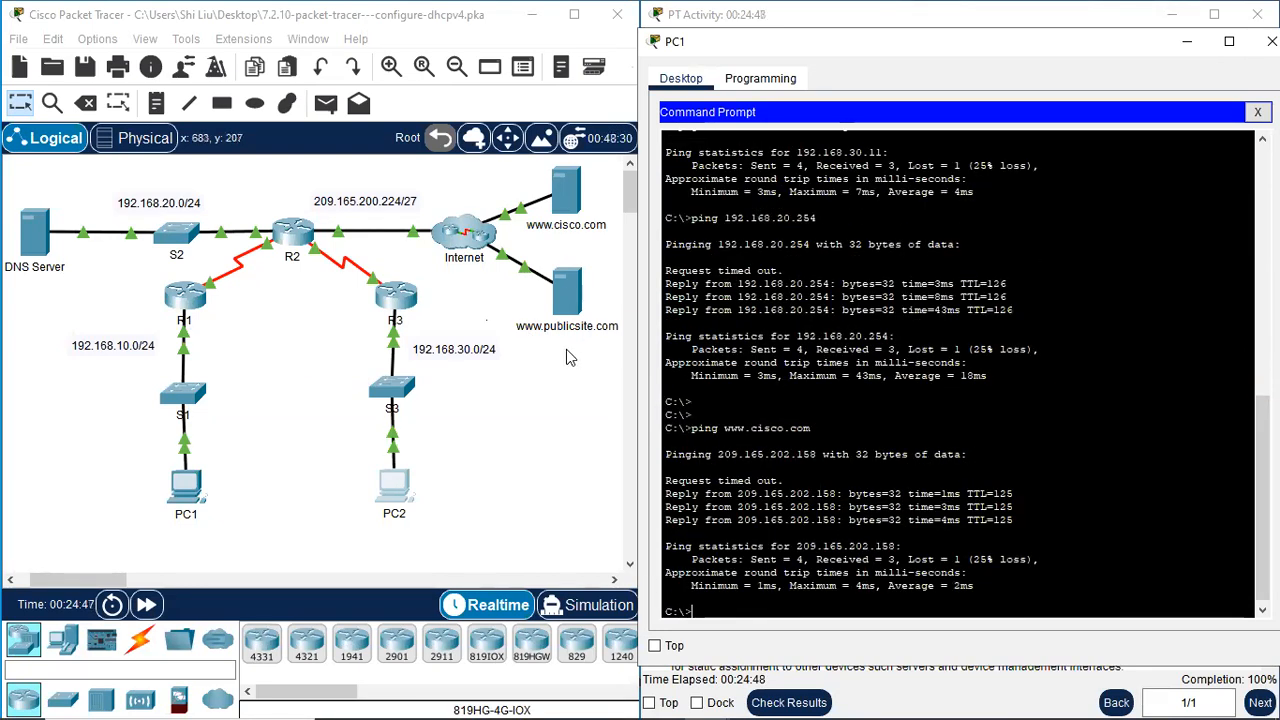
key(Return)
text(ping www.pu)
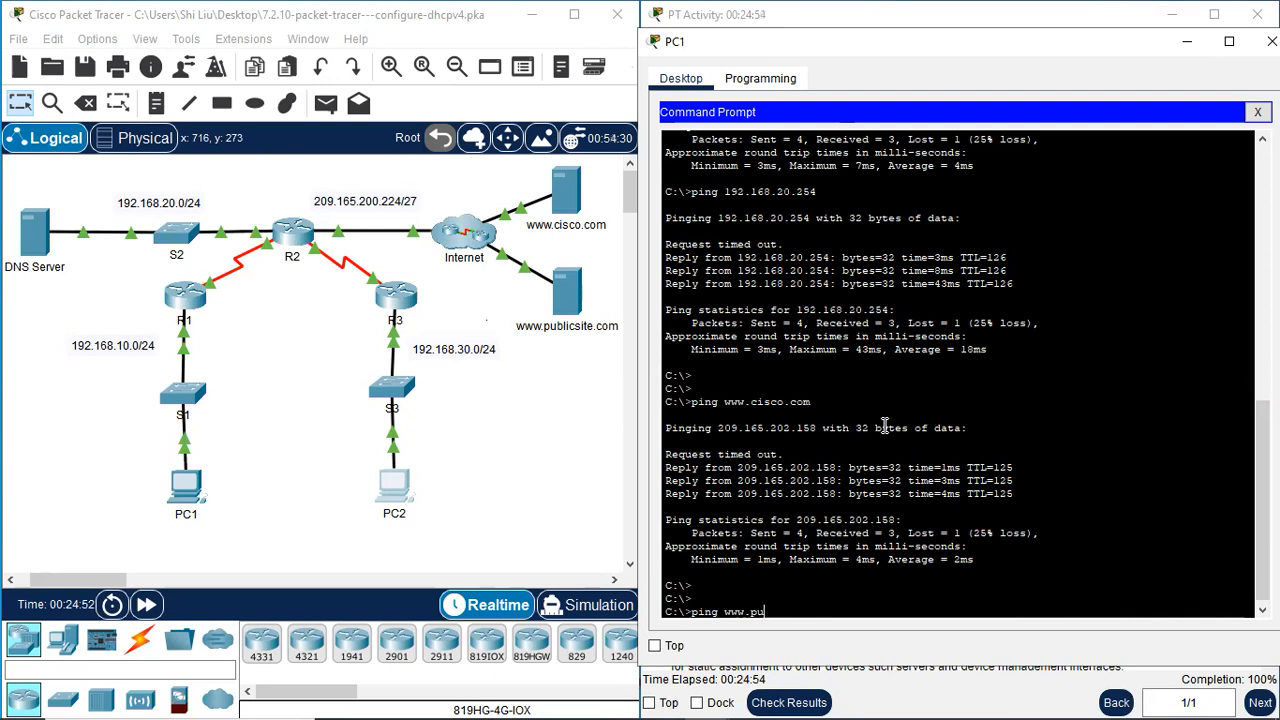
text(blicsite.com)
key(Return)
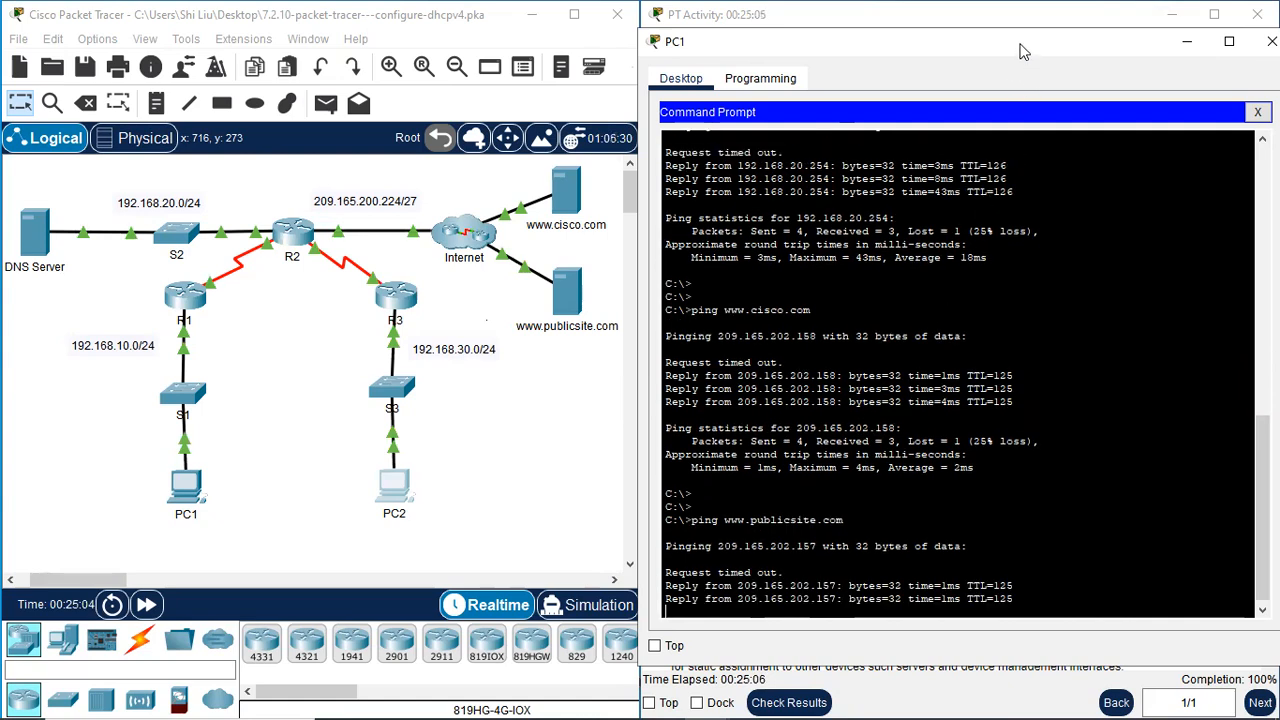
drag(986, 49, 371, 77)
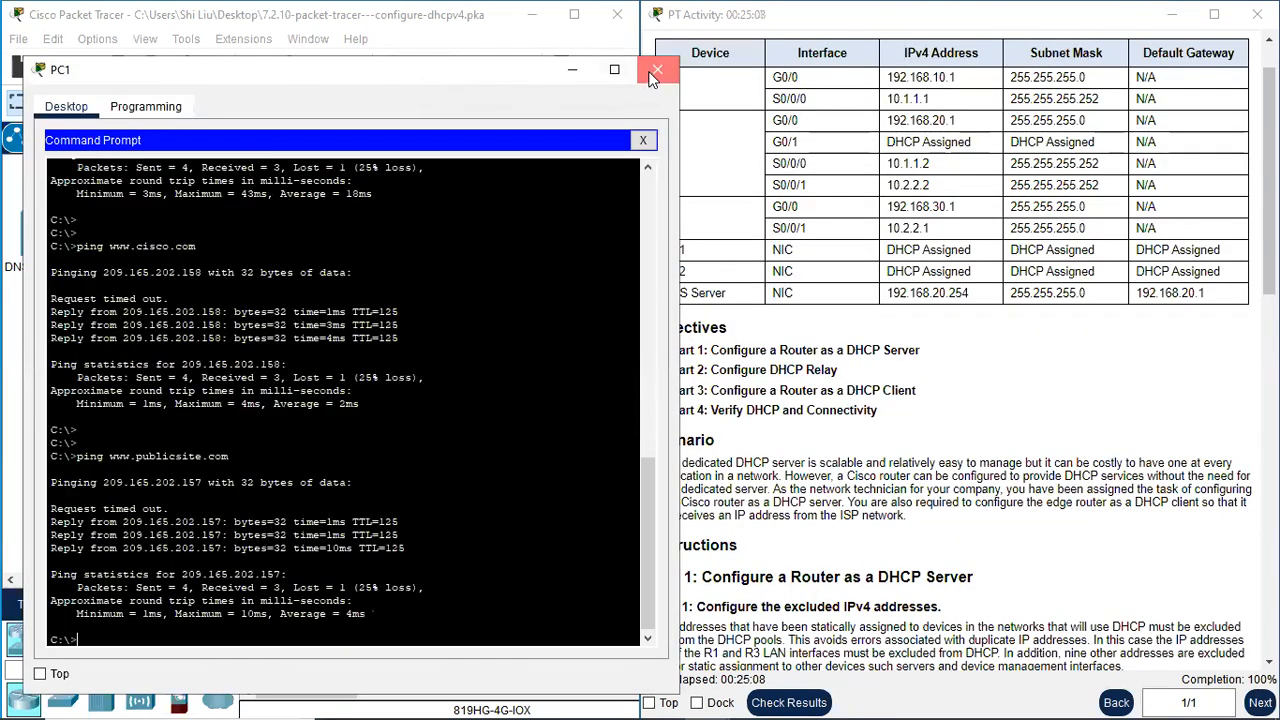
click(657, 69)
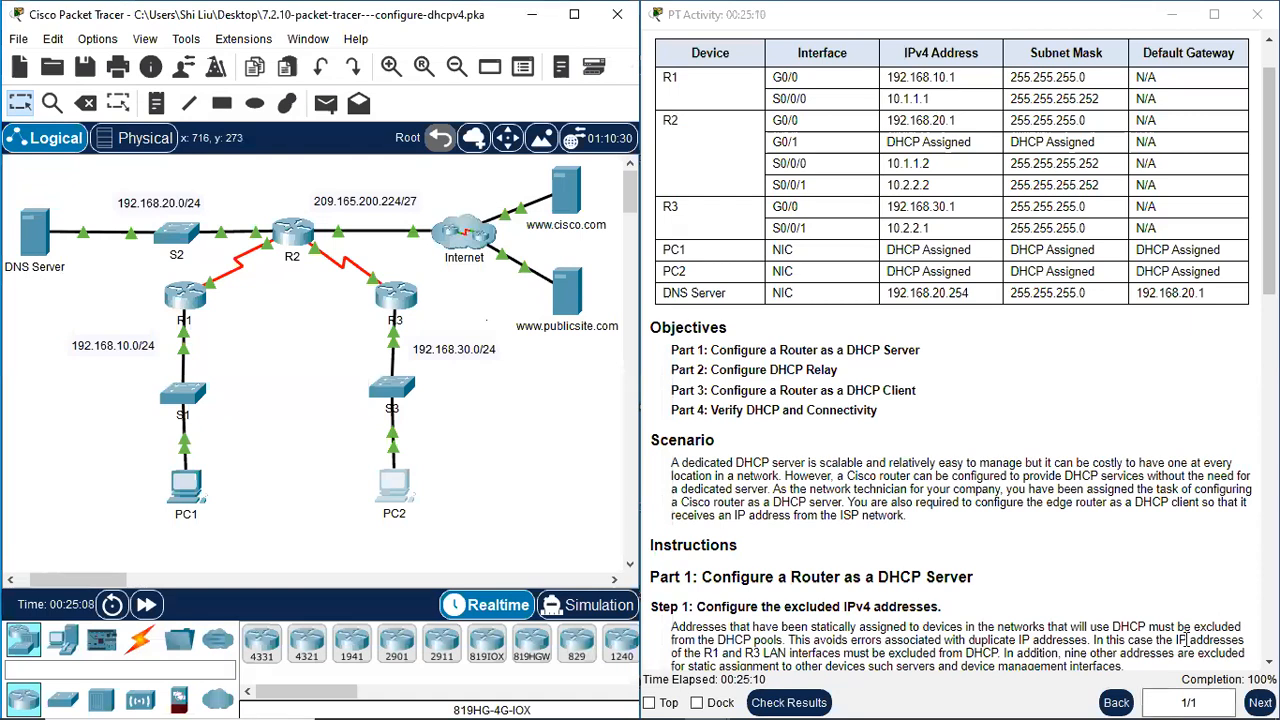
scroll(1000, 485, up, 1)
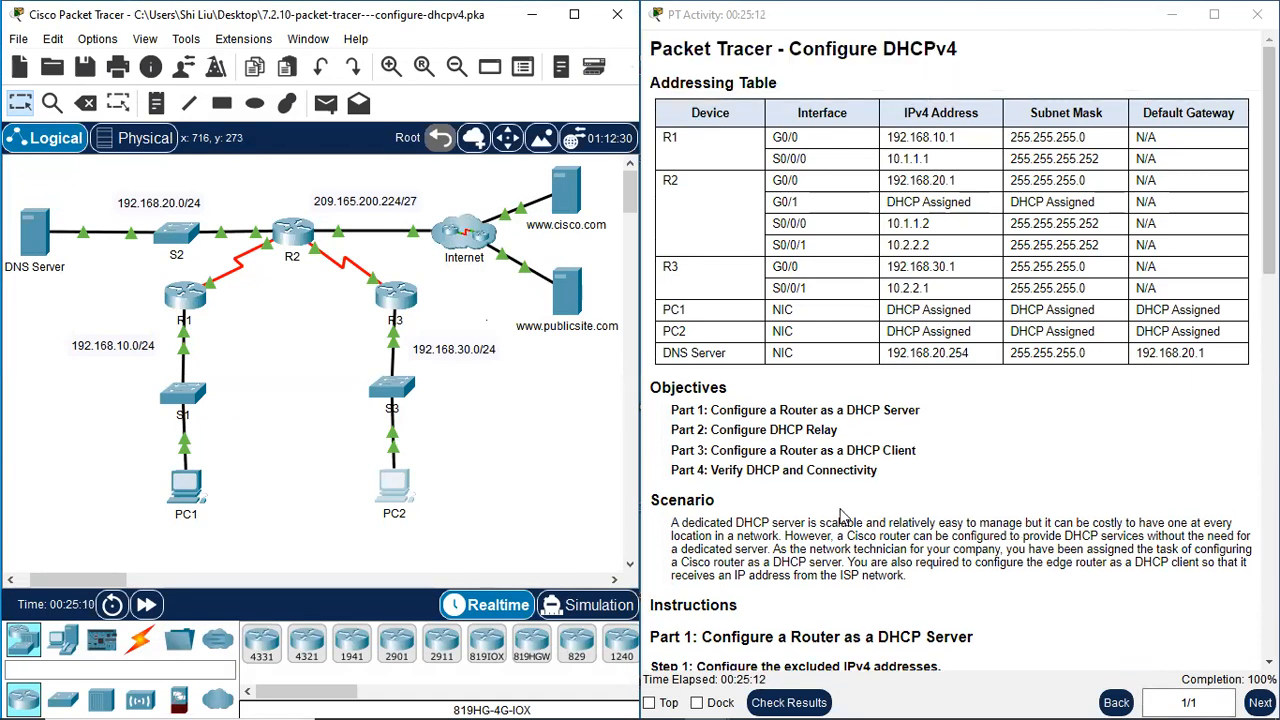